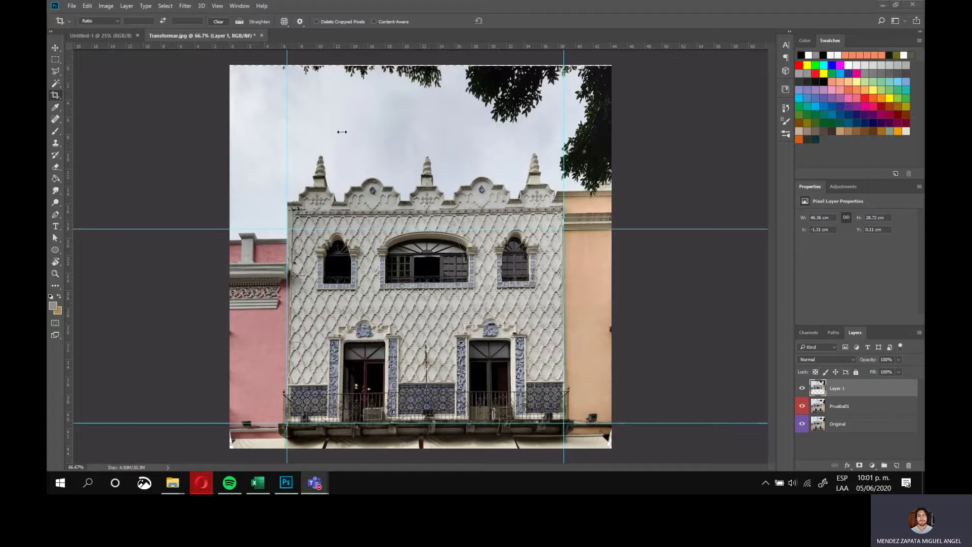
# Try a Brightness/Contrast adjustment with brightness -70 on Layer 1, and cancel it
pyautogui.click(106, 6)
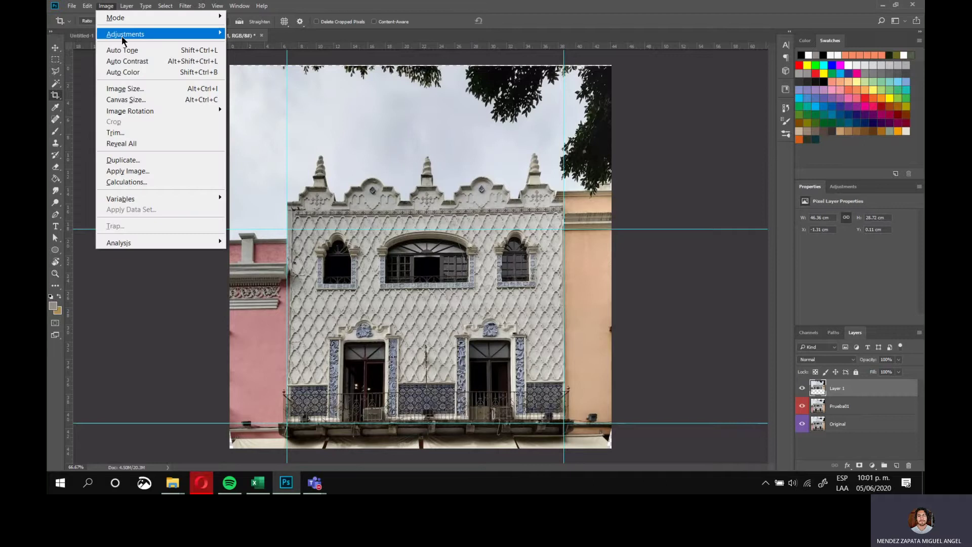
pyautogui.moveTo(122, 37)
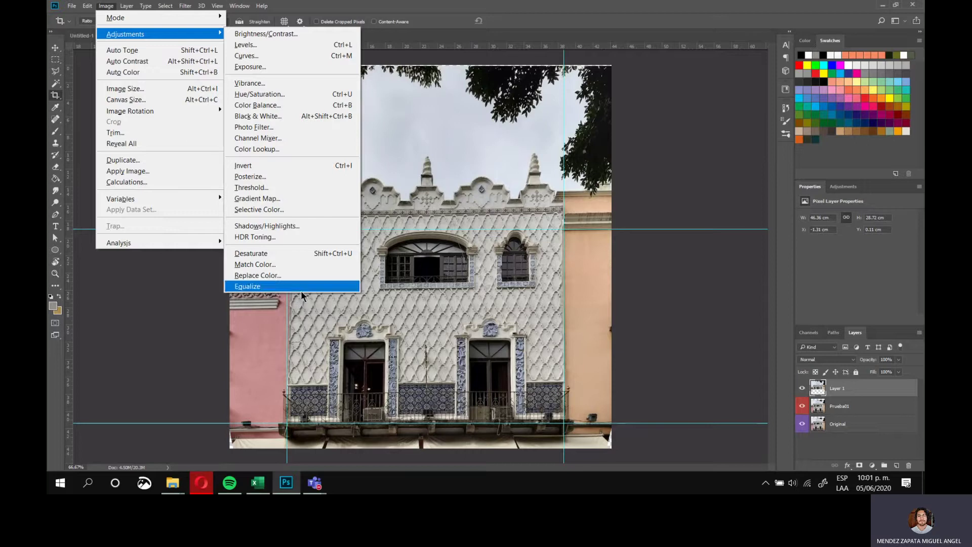
pyautogui.click(263, 35)
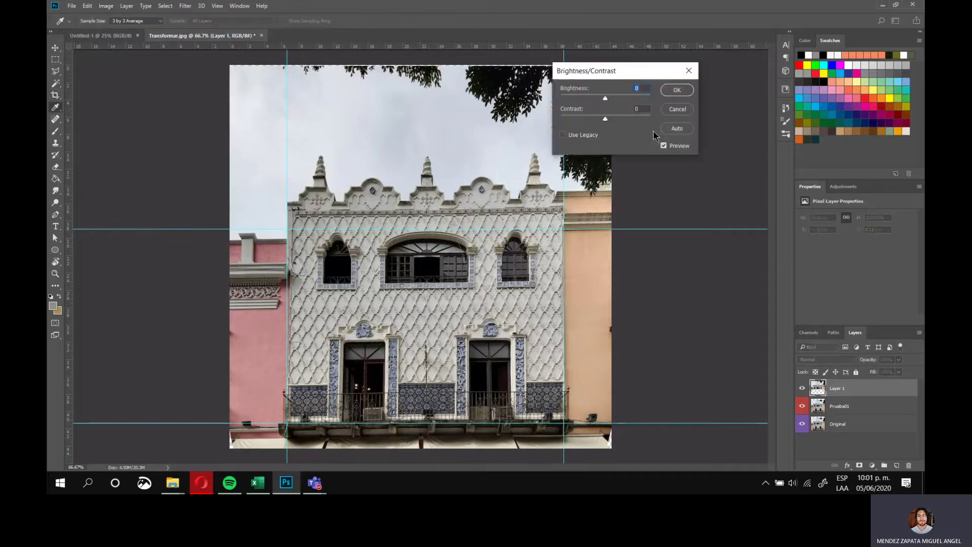
pyautogui.moveTo(648, 189); pyautogui.dragTo(628, 205)
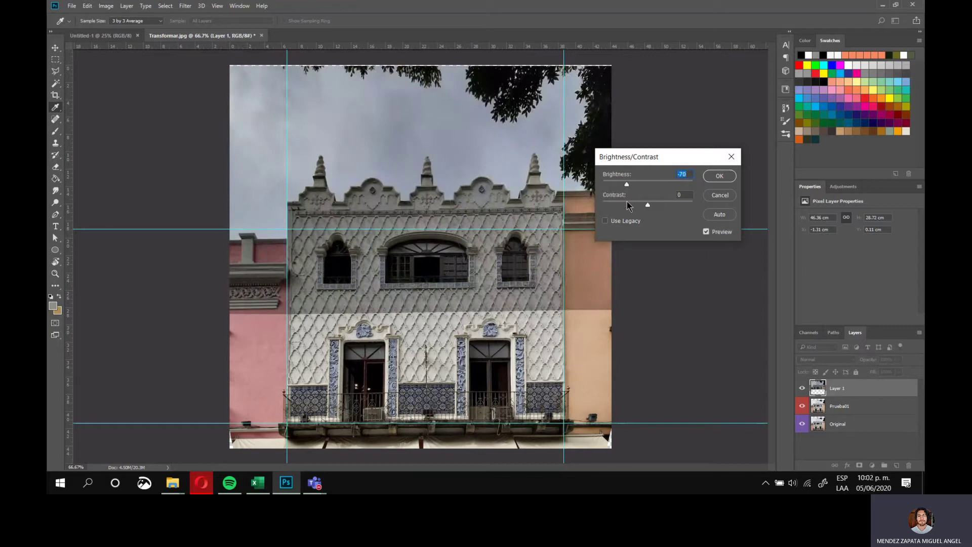
pyautogui.click(719, 196)
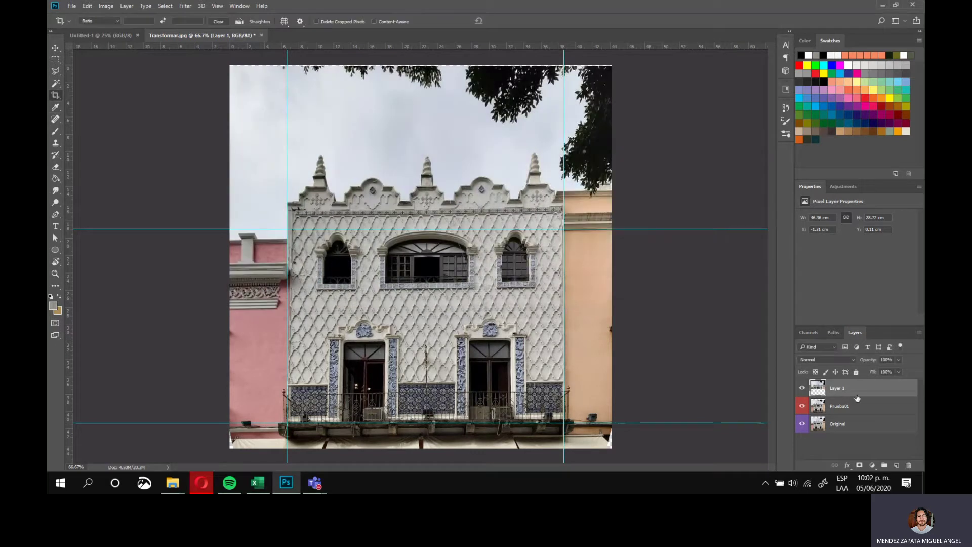
# Try a Brightness/Contrast adjustment with brightness -57 on the Original layer, and cancel it
pyautogui.click(844, 425)
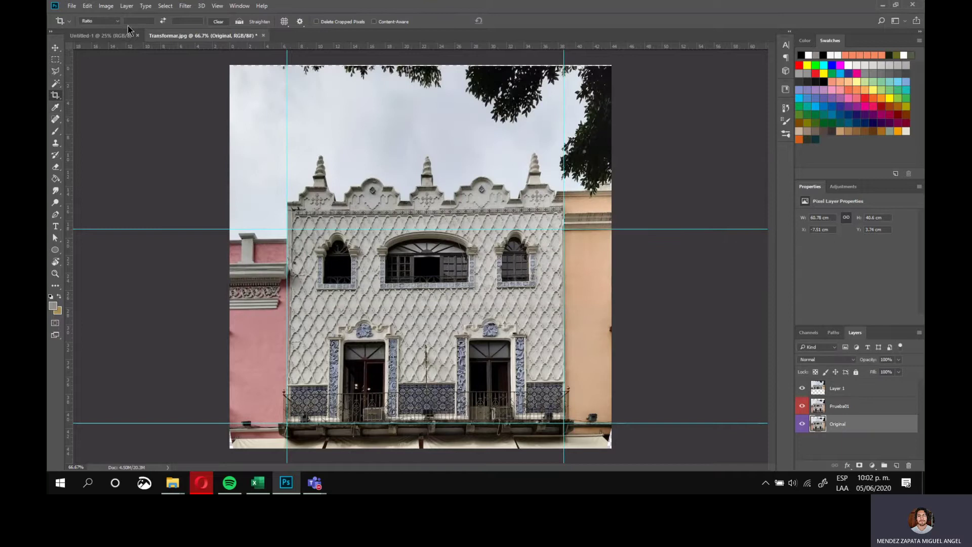
pyautogui.click(106, 6)
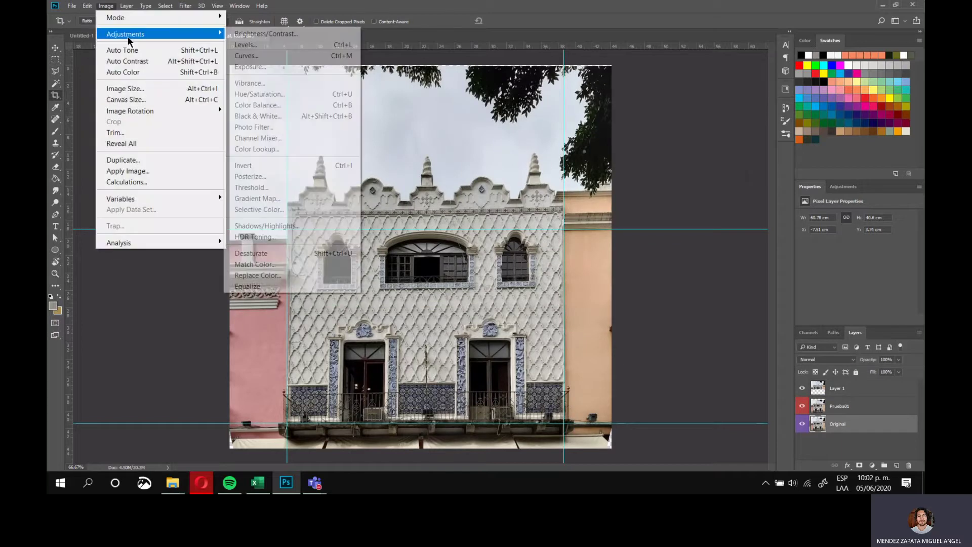
pyautogui.click(255, 34)
pyautogui.moveTo(657, 193); pyautogui.dragTo(630, 211)
pyautogui.press('c')
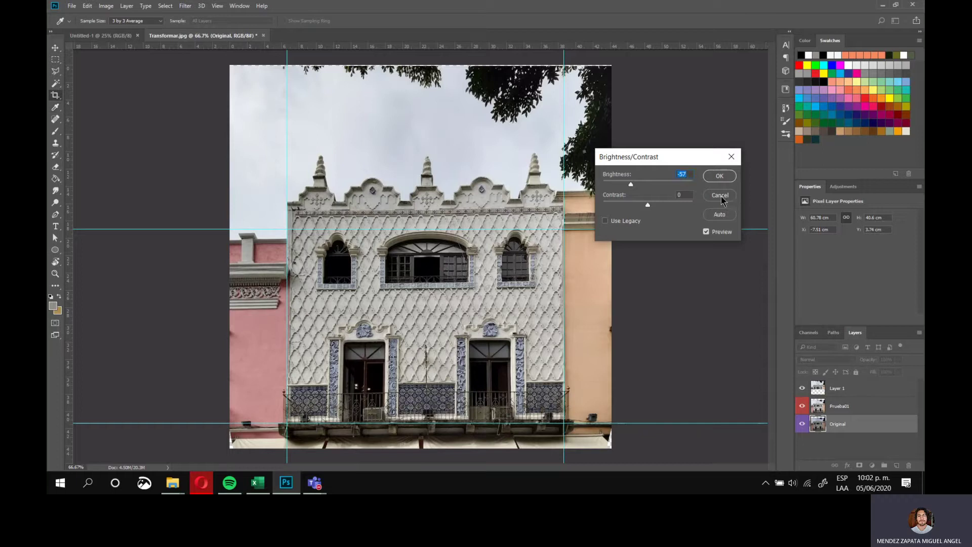
pyautogui.click(720, 195)
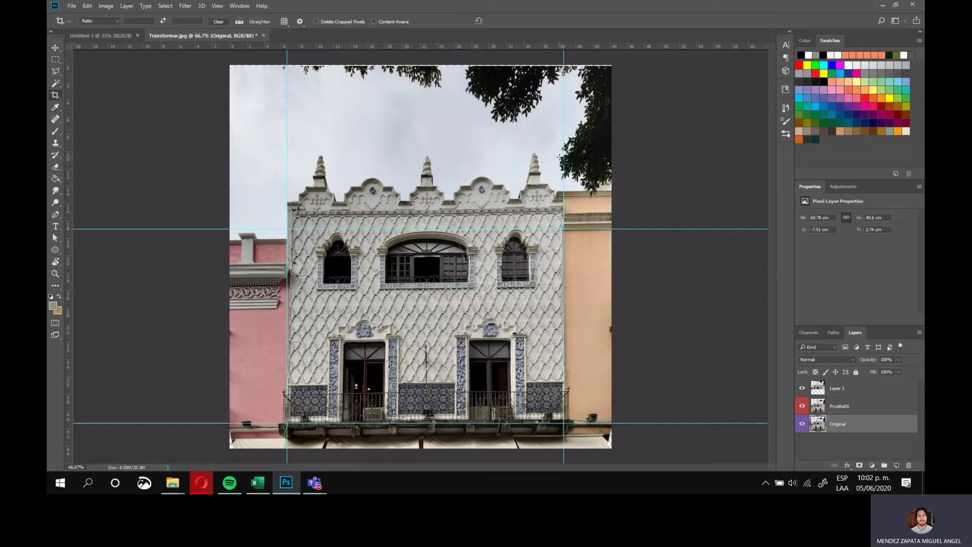
# Leave the Crop tool without cropping the image and switch to the Move tool
pyautogui.click(637, 207)
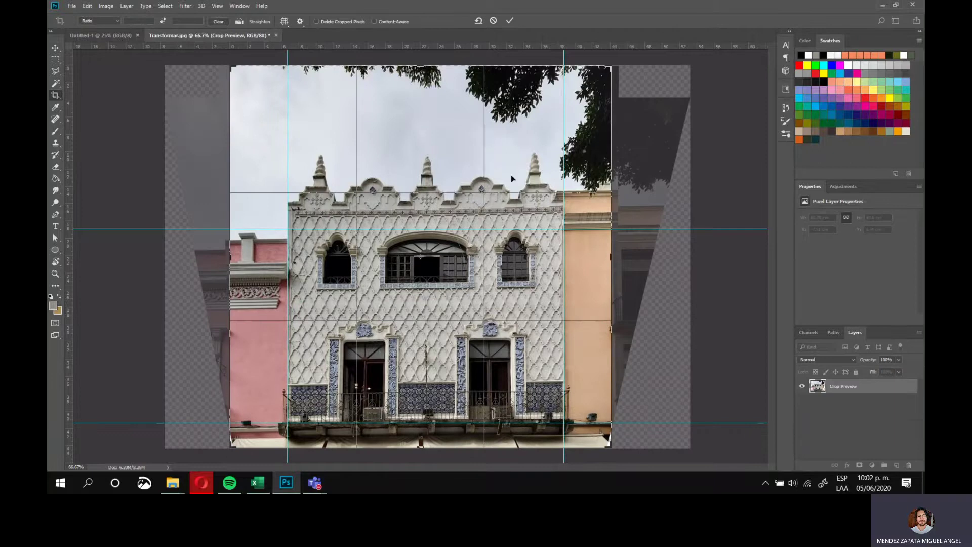
pyautogui.press('v')
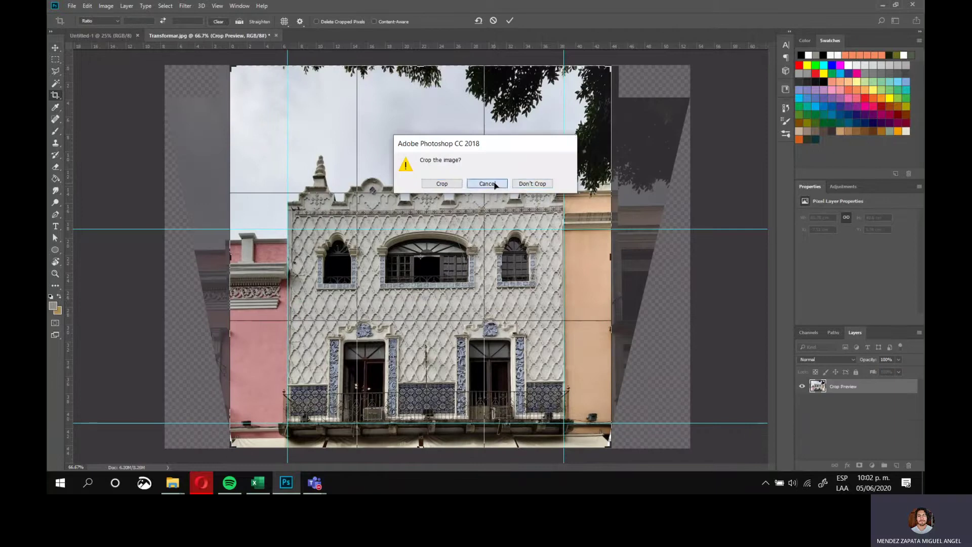
pyautogui.click(527, 184)
pyautogui.press('v')
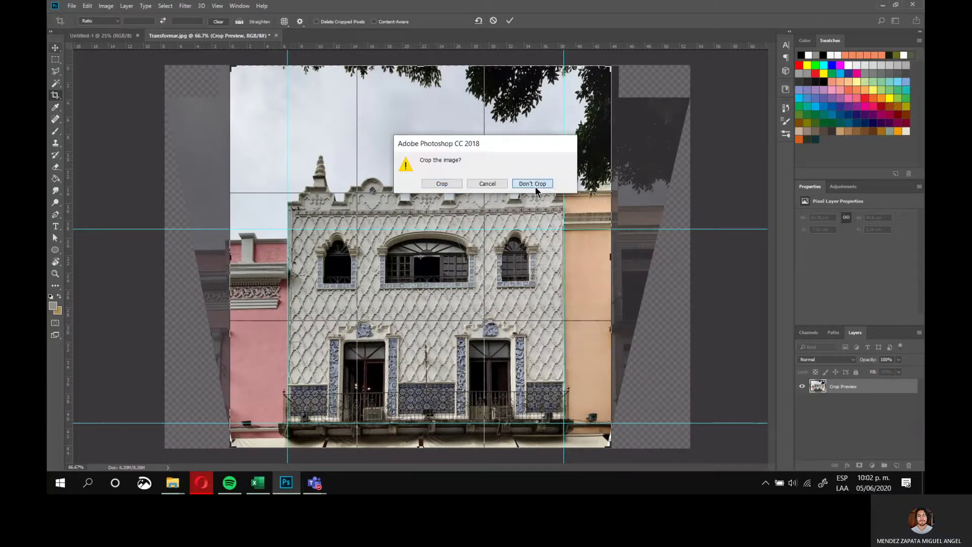
pyautogui.click(535, 186)
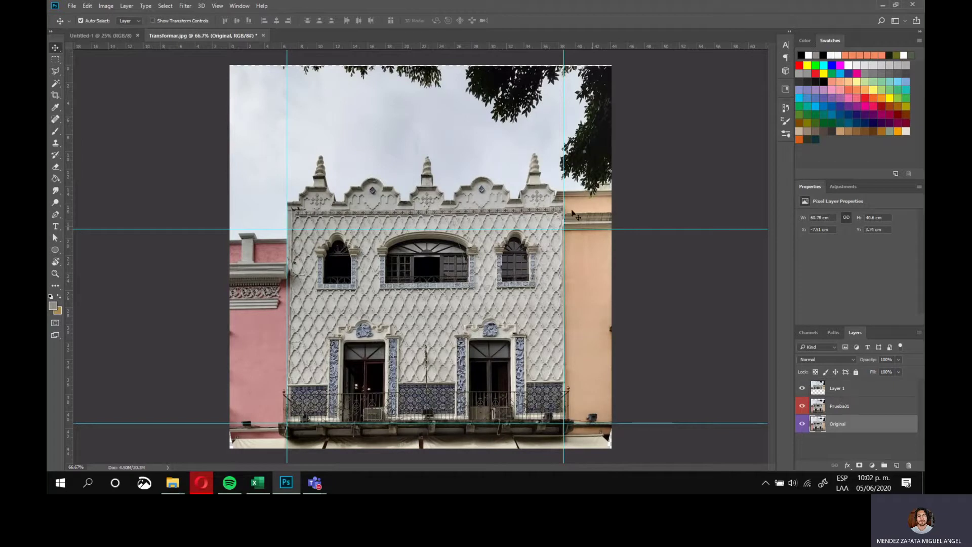
# Compare the adjustment-layer options, floated over the image, with the direct image adjustment commands, and close them
pyautogui.click(236, 6)
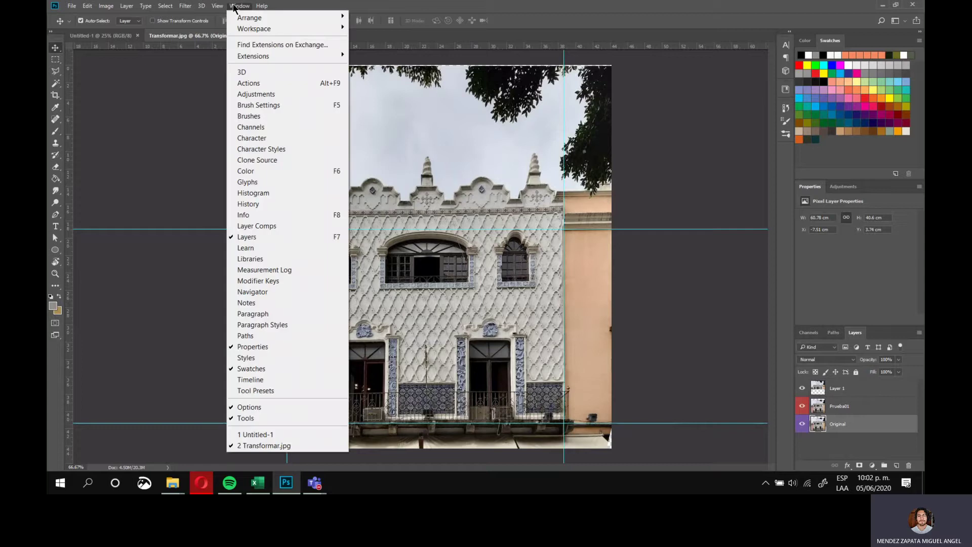
pyautogui.click(267, 96)
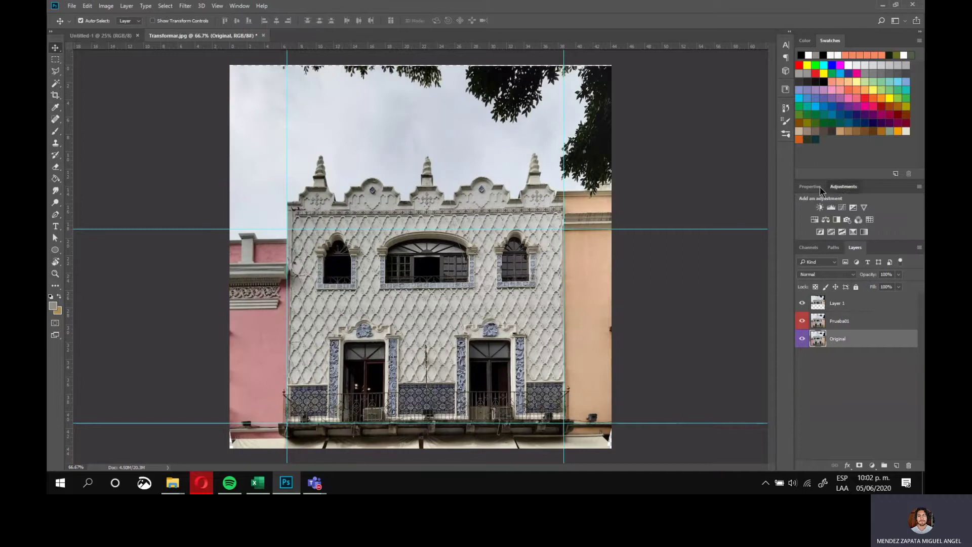
pyautogui.moveTo(843, 187); pyautogui.dragTo(551, 99)
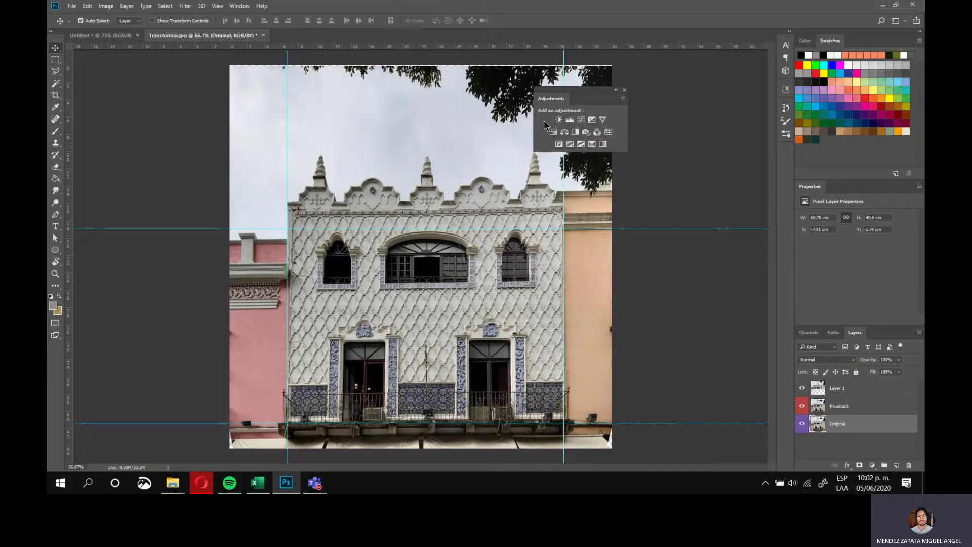
pyautogui.click(106, 6)
pyautogui.moveTo(131, 34)
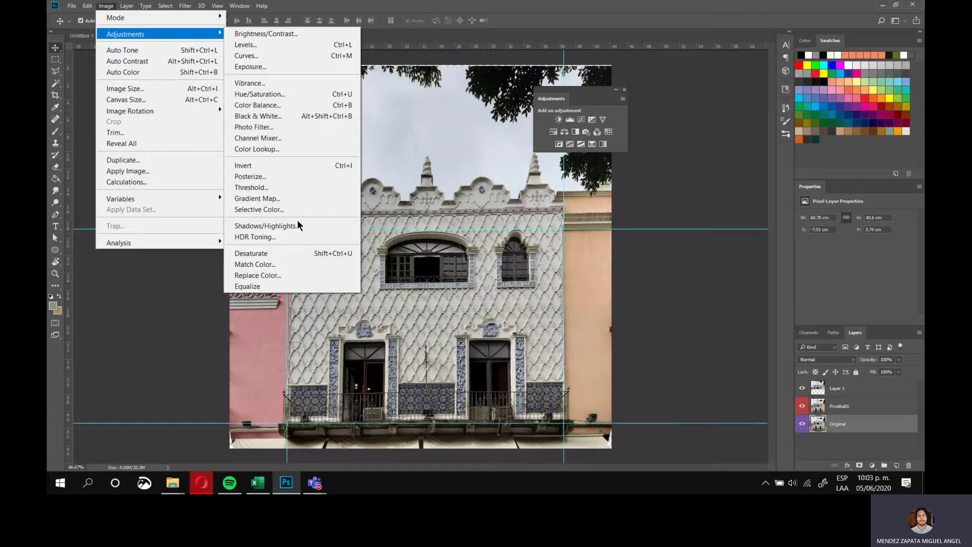
pyautogui.click(578, 95)
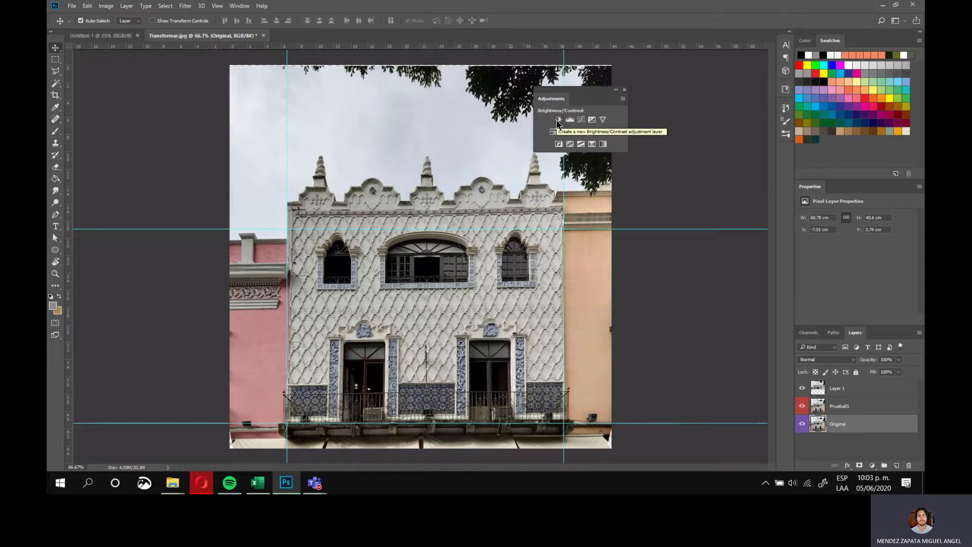
pyautogui.click(624, 90)
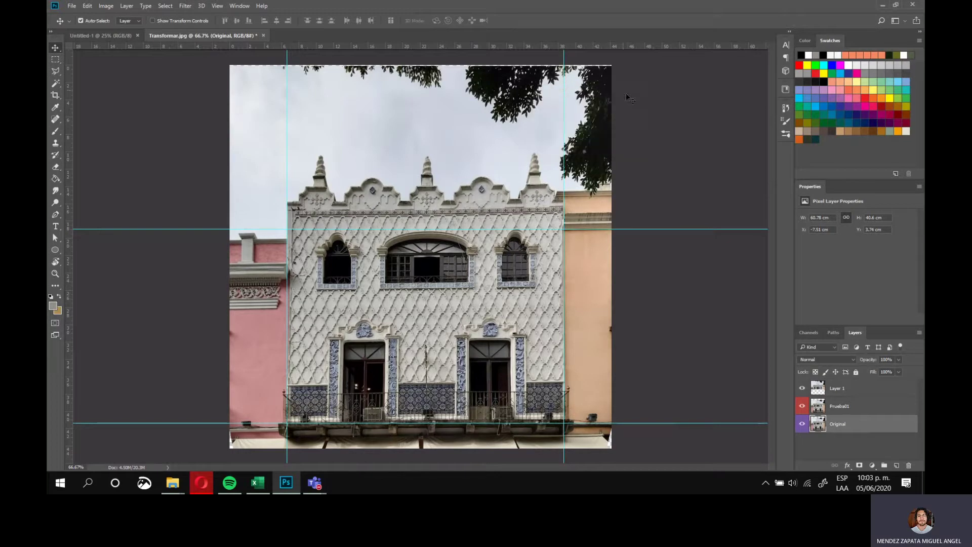
# Duplicate Layer 1, which holds the upper part of the facade
pyautogui.click(734, 360)
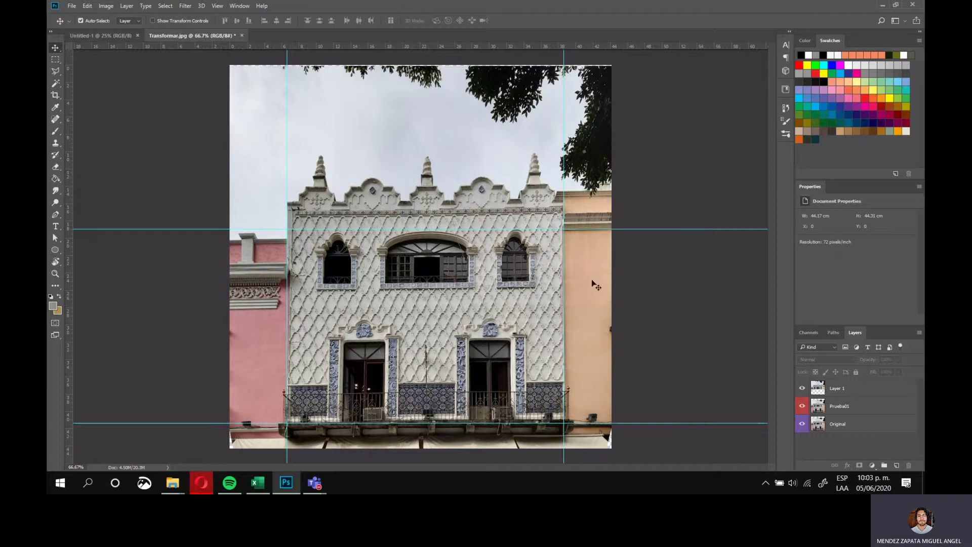
pyautogui.click(845, 386)
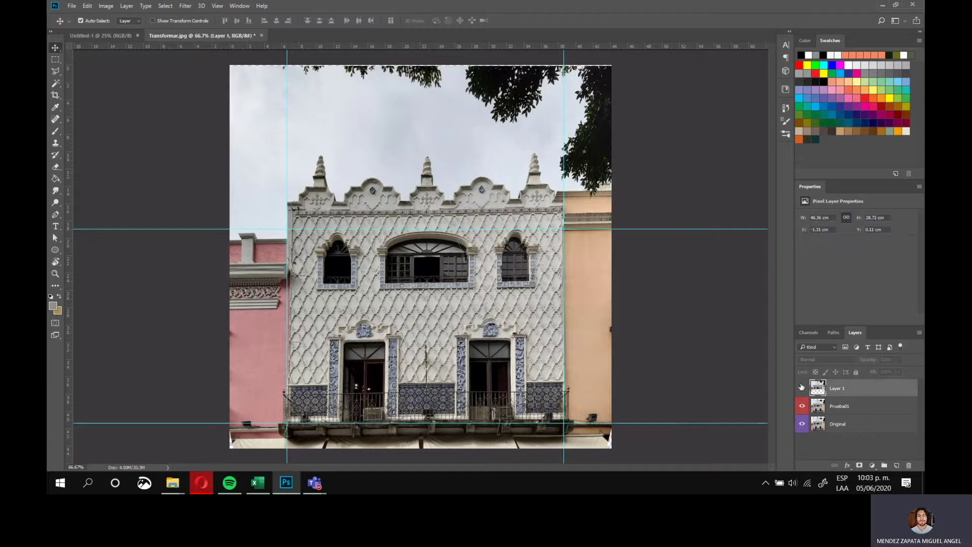
pyautogui.hotkey('ctrl', 'j')
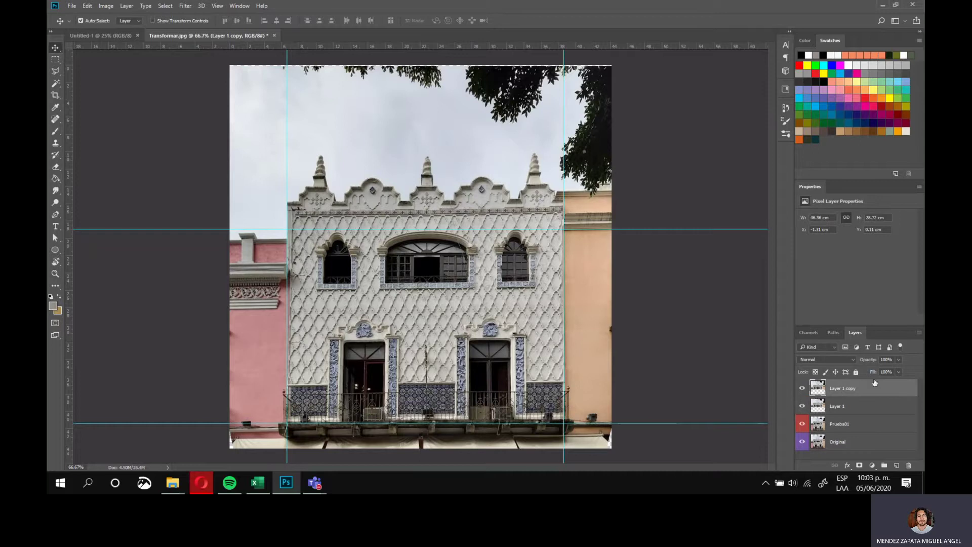
# Apply a direct Brightness/Contrast adjustment to Layer 1 copy with contrast 100 and strongly raised brightness
pyautogui.click(106, 6)
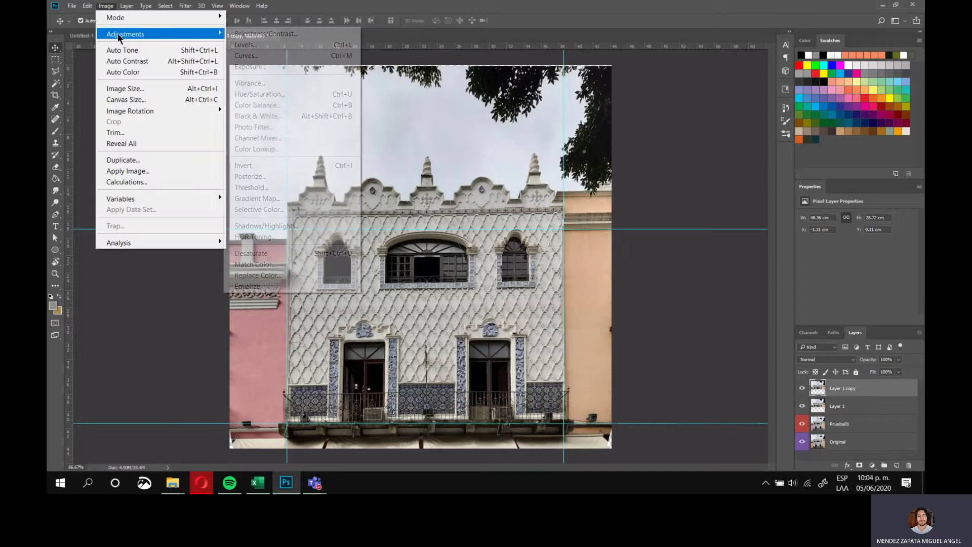
pyautogui.click(266, 34)
pyautogui.moveTo(141, 166); pyautogui.dragTo(228, 177)
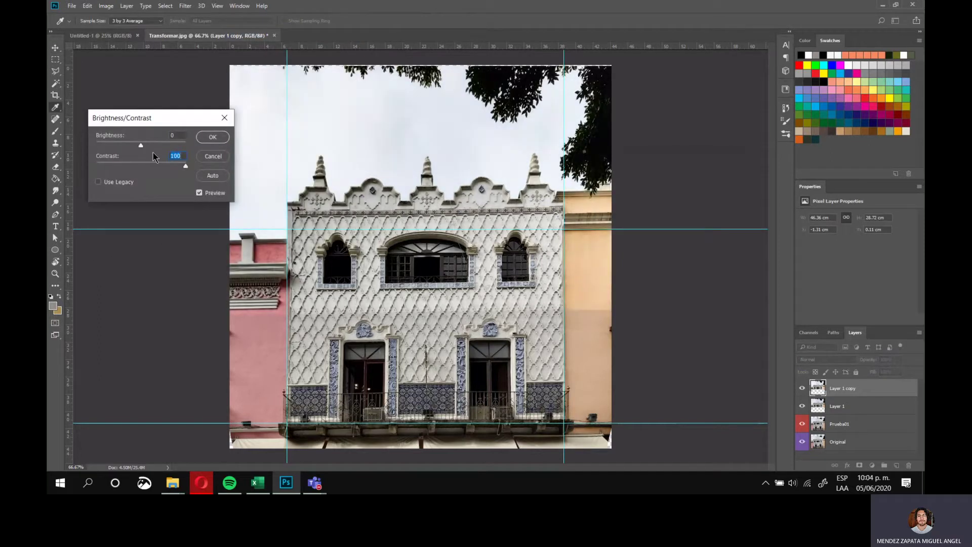
pyautogui.press('Return')
pyautogui.press('v')
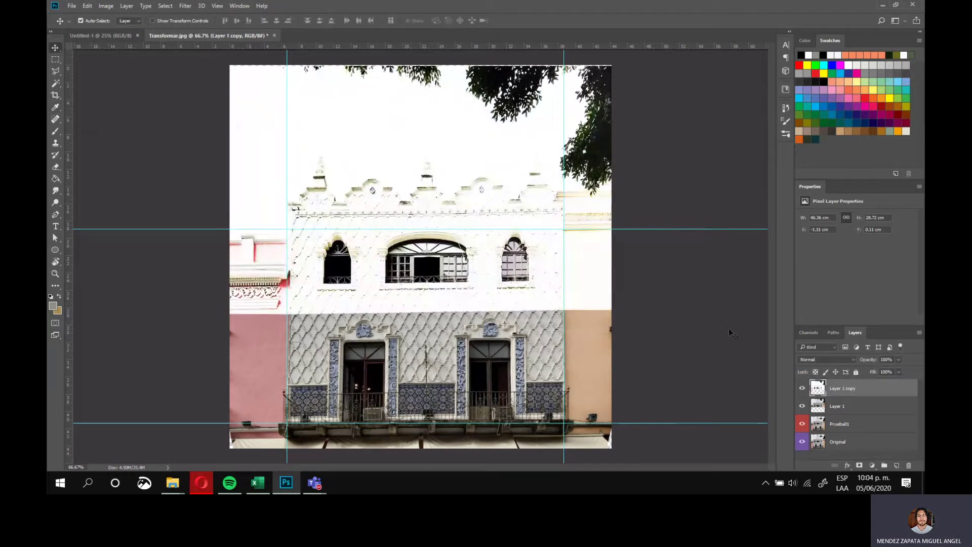
# Reselect Layer 1 copy and apply a second Brightness/Contrast adjustment with brightness -150 and contrast -50
pyautogui.click(517, 348)
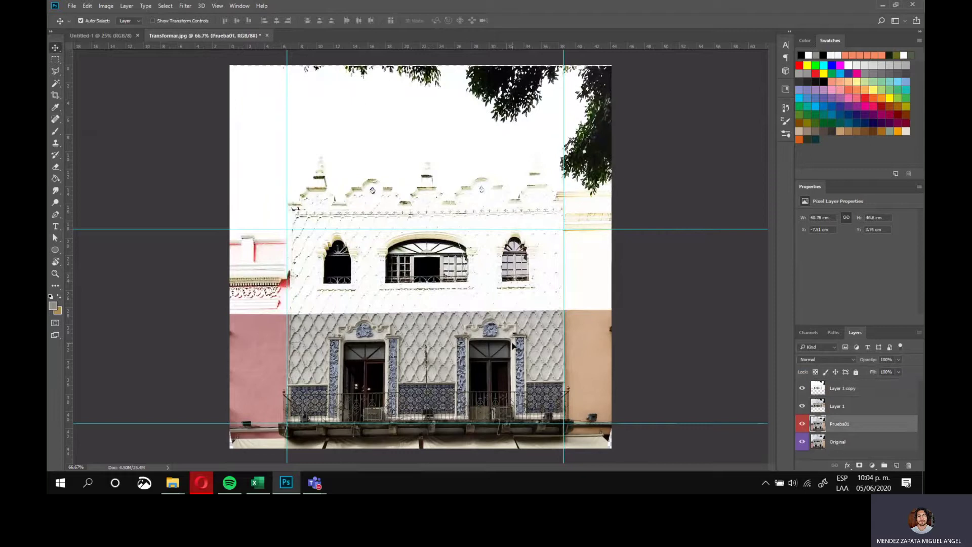
pyautogui.click(426, 284)
pyautogui.click(547, 304)
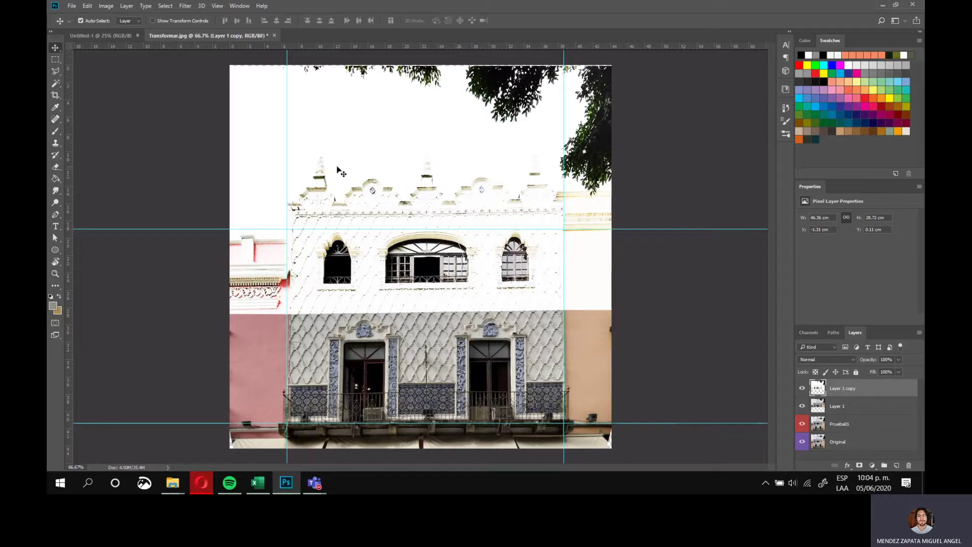
pyautogui.click(113, 6)
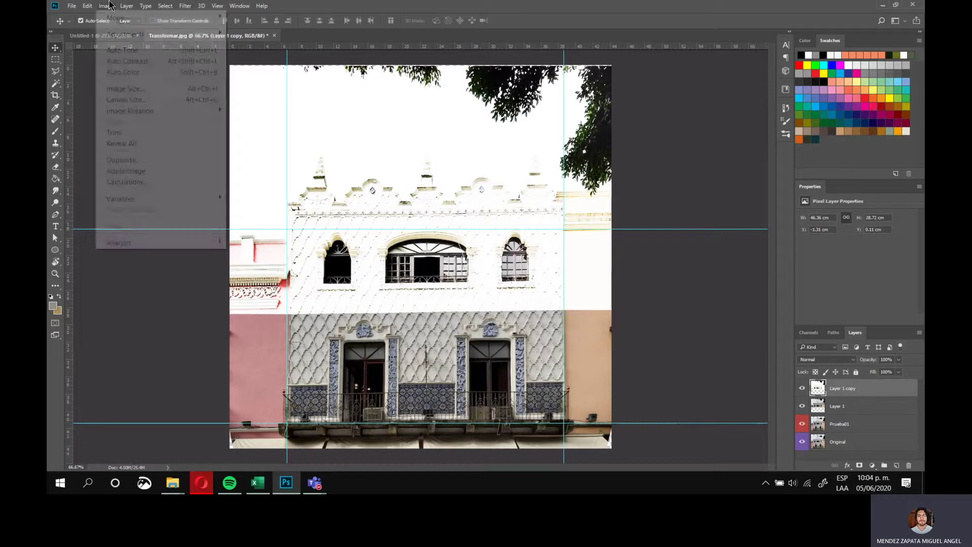
pyautogui.click(253, 34)
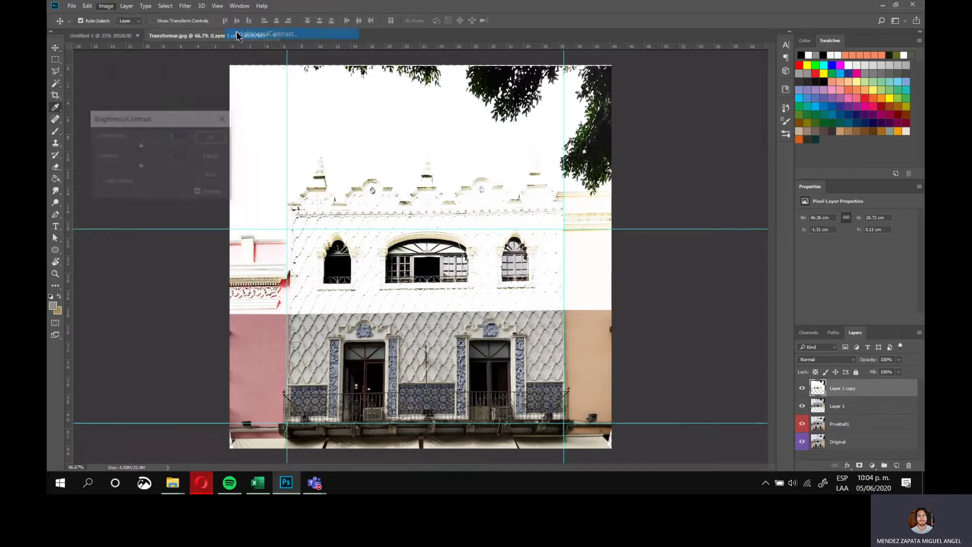
pyautogui.moveTo(141, 144); pyautogui.dragTo(96, 163)
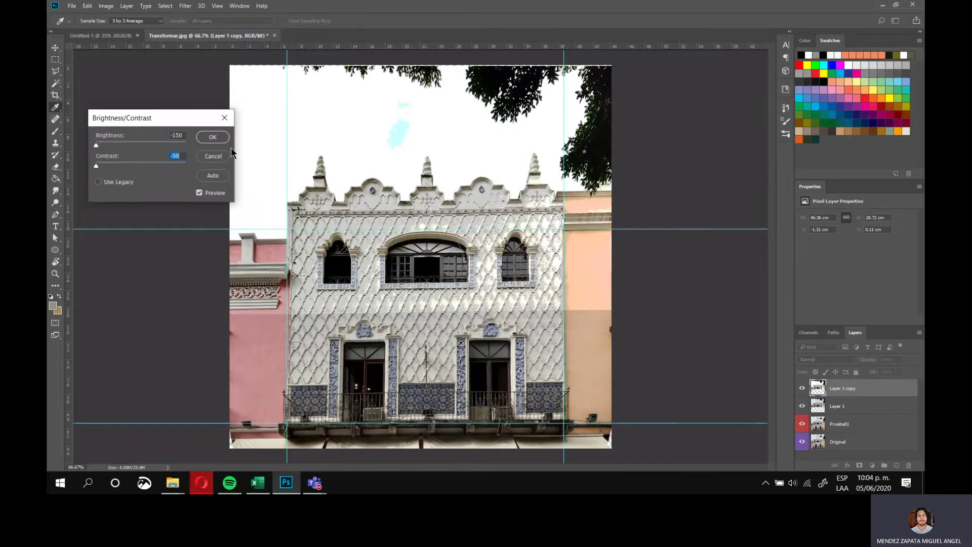
pyautogui.press('Return')
# Examine the wall texture and windows of the adjusted upper facade up close for lost image detail
pyautogui.hotkey('ctrl', '+')
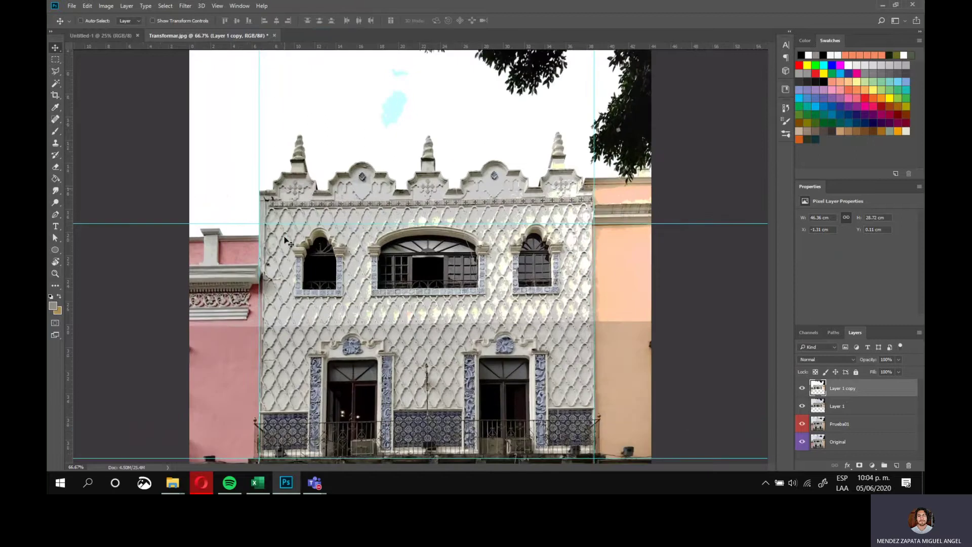
pyautogui.hotkey('ctrl', '+')
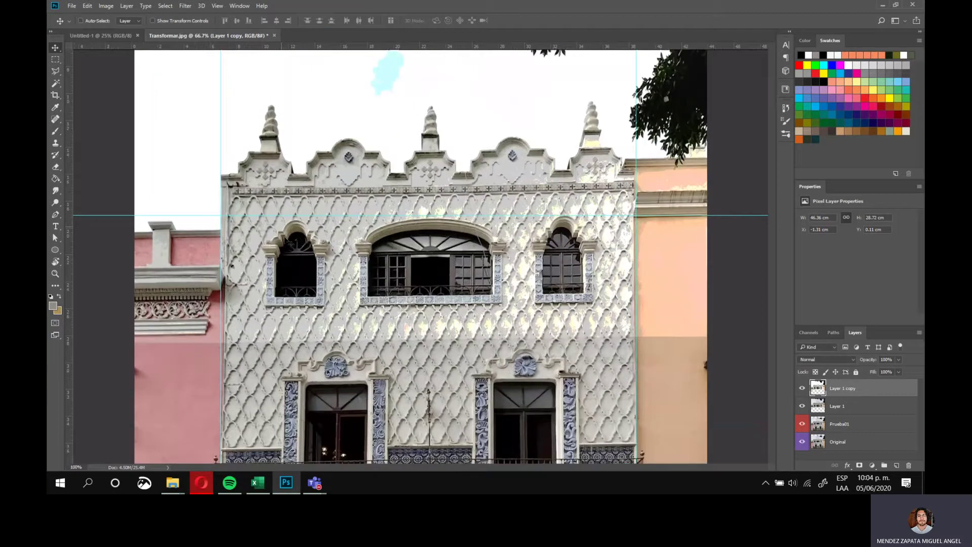
pyautogui.hotkey('ctrl', '+')
pyautogui.hotkey('ctrl', '+')
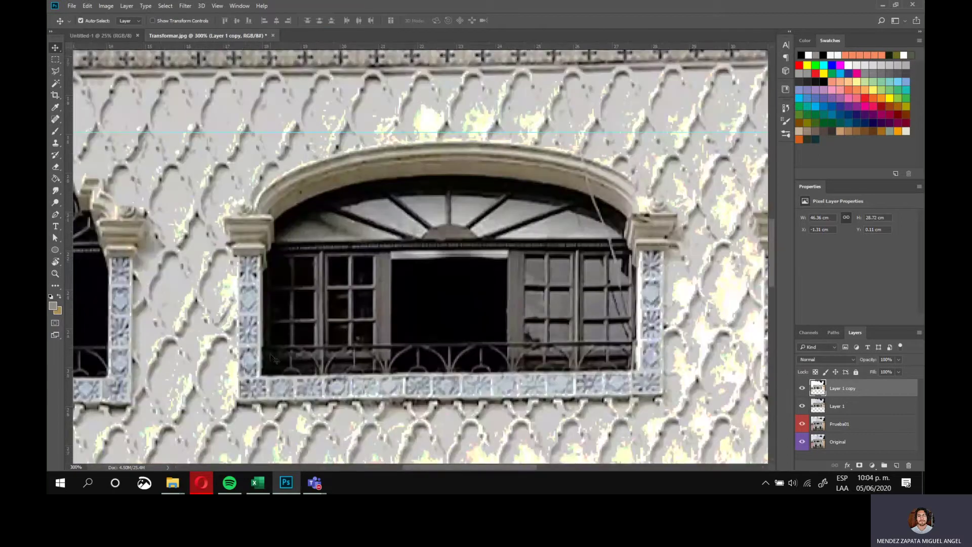
pyautogui.scroll(-1, 258, 351)
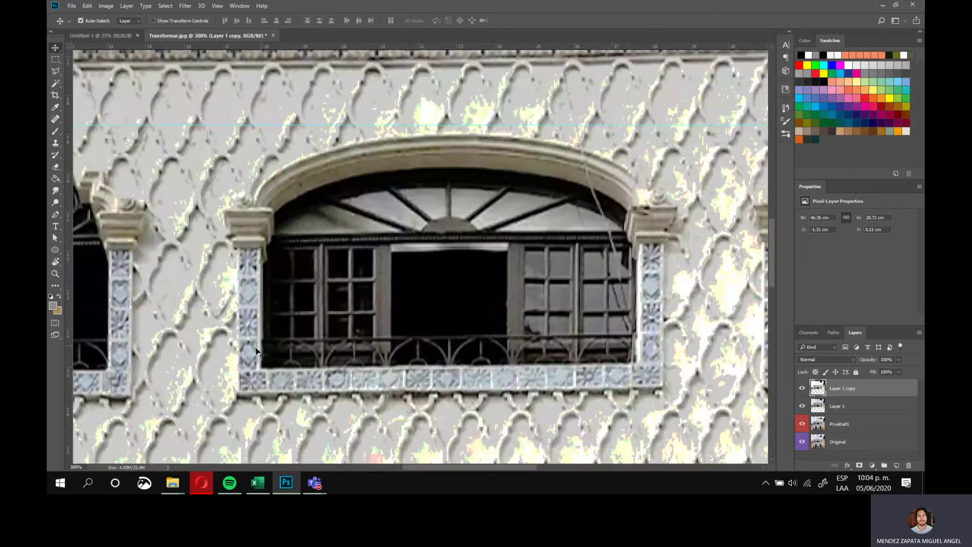
pyautogui.hotkey('ctrl', '-')
pyautogui.hotkey('ctrl', '-')
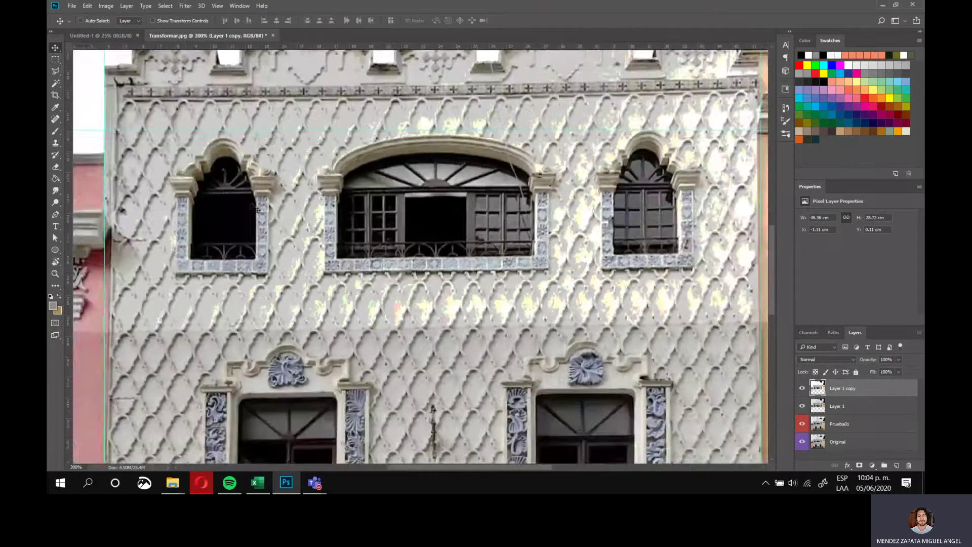
# Review the document's recorded history states from the latest Brightness/Contrast adjustment back to the opened image
pyautogui.hotkey('ctrl', '-')
pyautogui.hotkey('ctrl', '-')
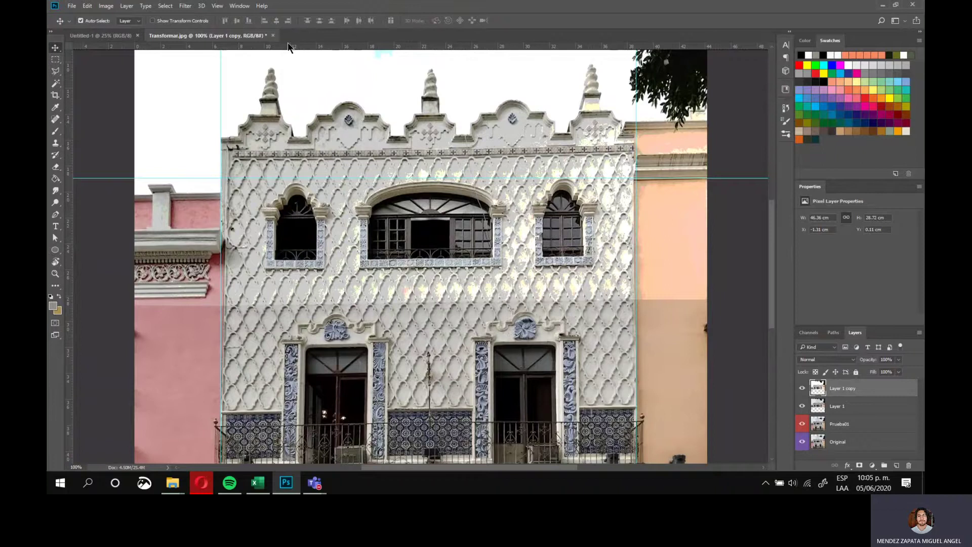
pyautogui.click(246, 6)
pyautogui.click(288, 206)
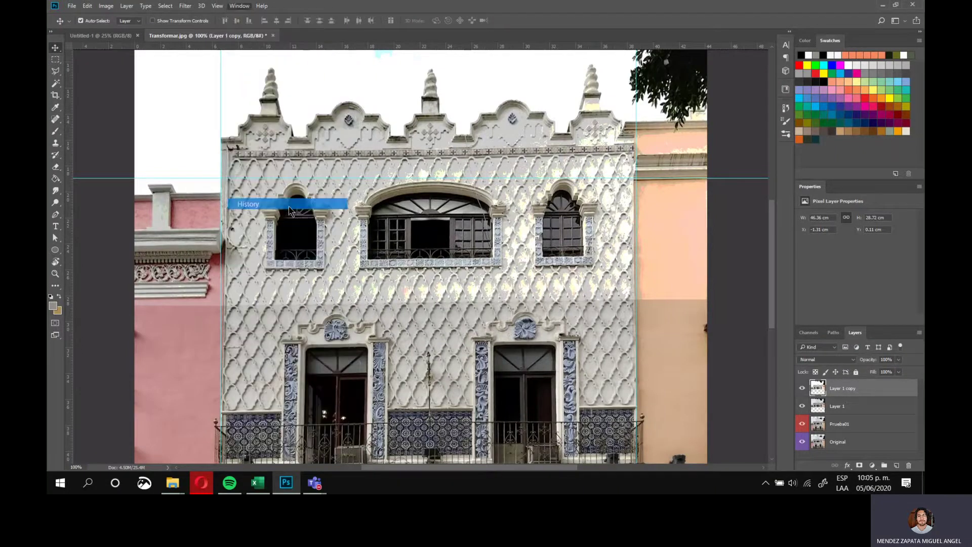
pyautogui.scroll(5, 705, 271)
pyautogui.moveTo(770, 238); pyautogui.dragTo(778, 339)
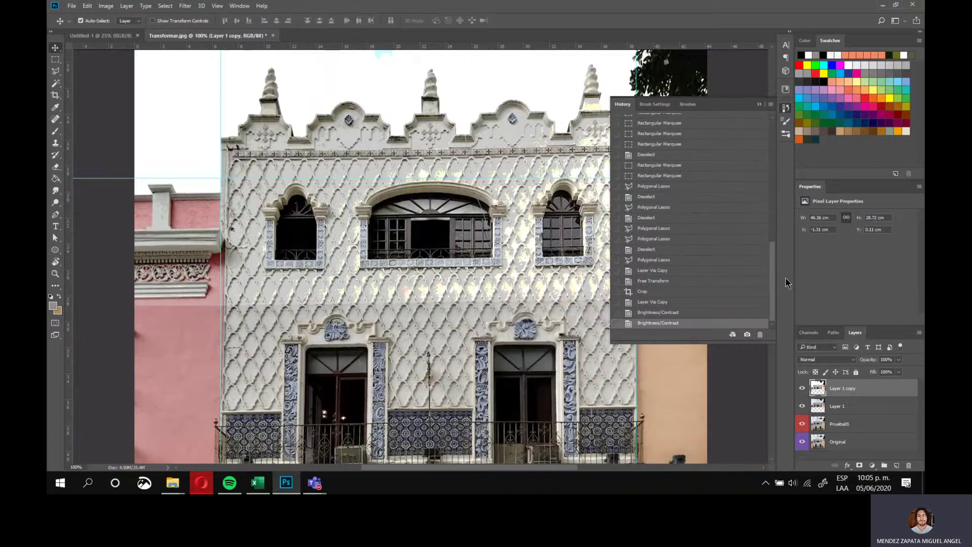
pyautogui.moveTo(785, 278); pyautogui.dragTo(784, 116)
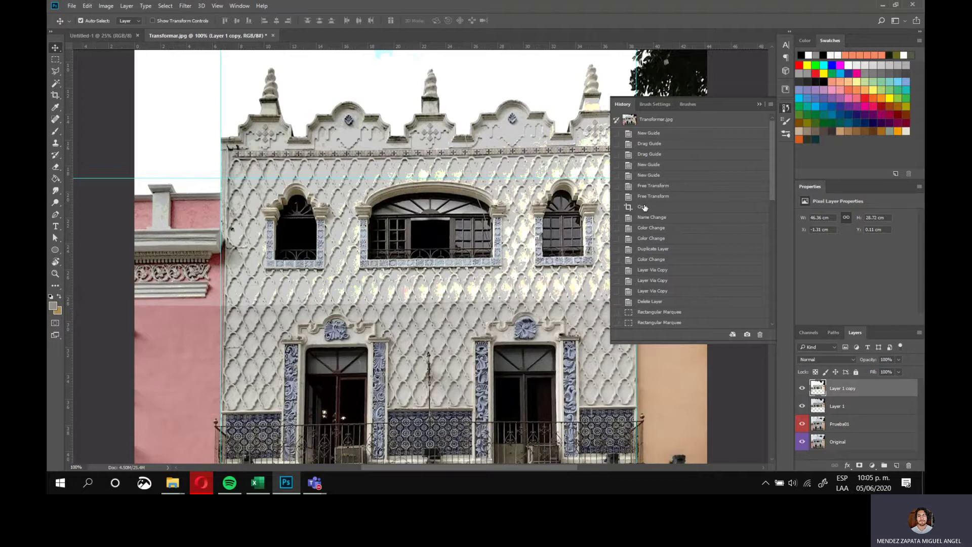
pyautogui.click(759, 105)
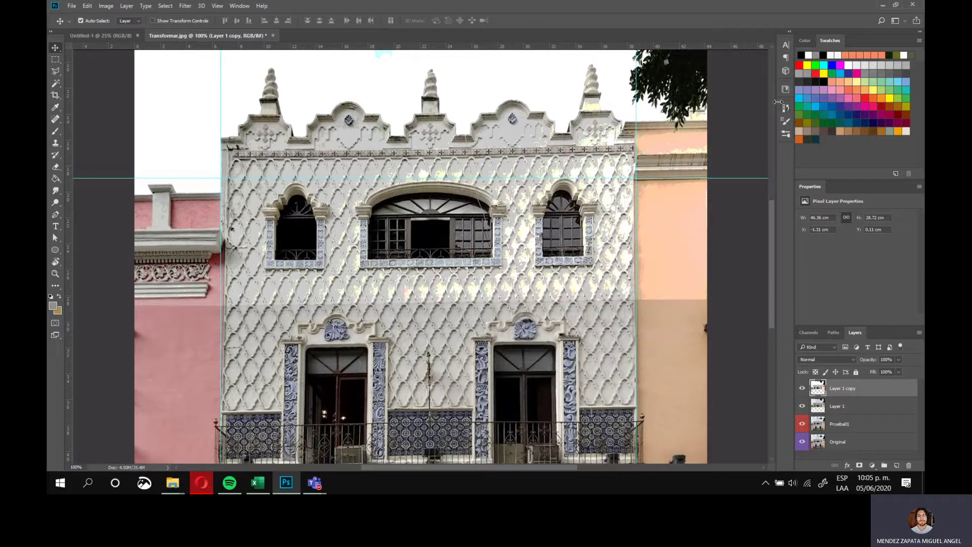
# Step the image back in its history to the last Crop state, before the layer copy and both Brightness/Contrast adjustments
pyautogui.click(239, 6)
pyautogui.click(276, 202)
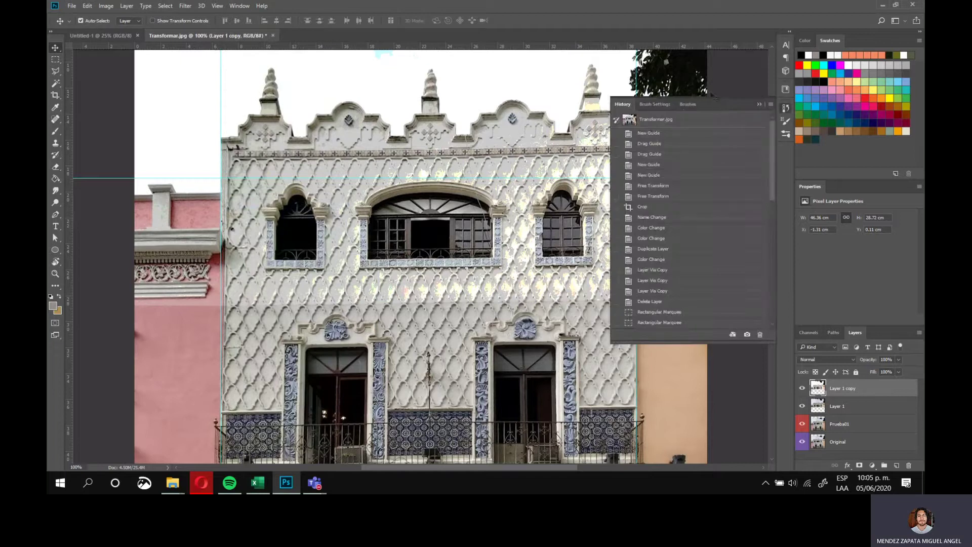
pyautogui.moveTo(723, 106)
pyautogui.mouseDown()
pyautogui.moveTo(725, 128)
pyautogui.moveTo(787, 162)
pyautogui.moveTo(778, 123)
pyautogui.moveTo(754, 104)
pyautogui.moveTo(756, 112)
pyautogui.mouseUp()
pyautogui.scroll(-8, 642, 166)
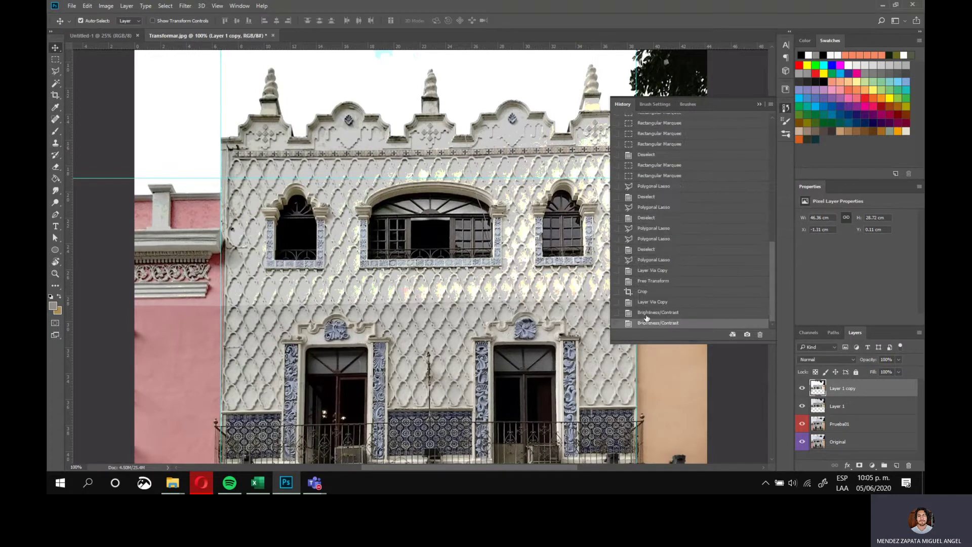
pyautogui.click(653, 313)
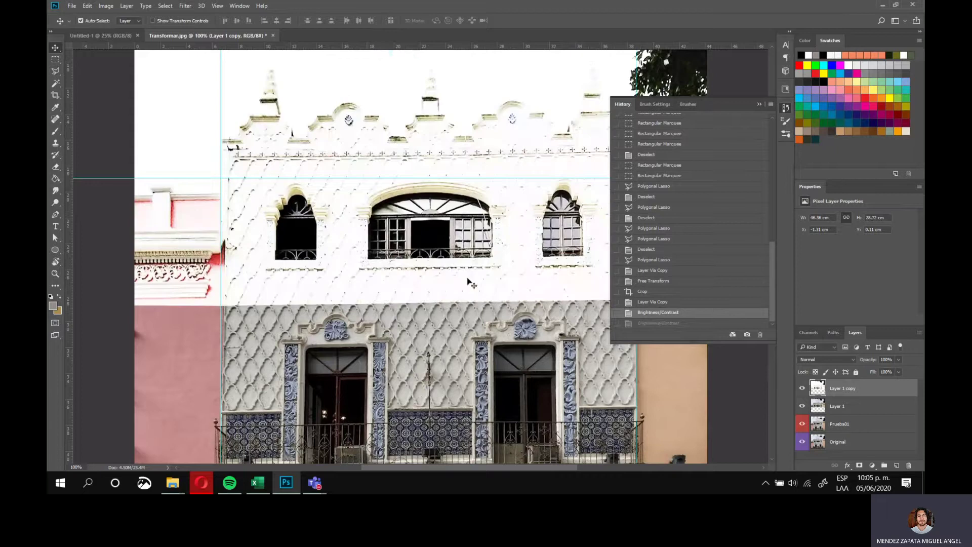
pyautogui.click(642, 292)
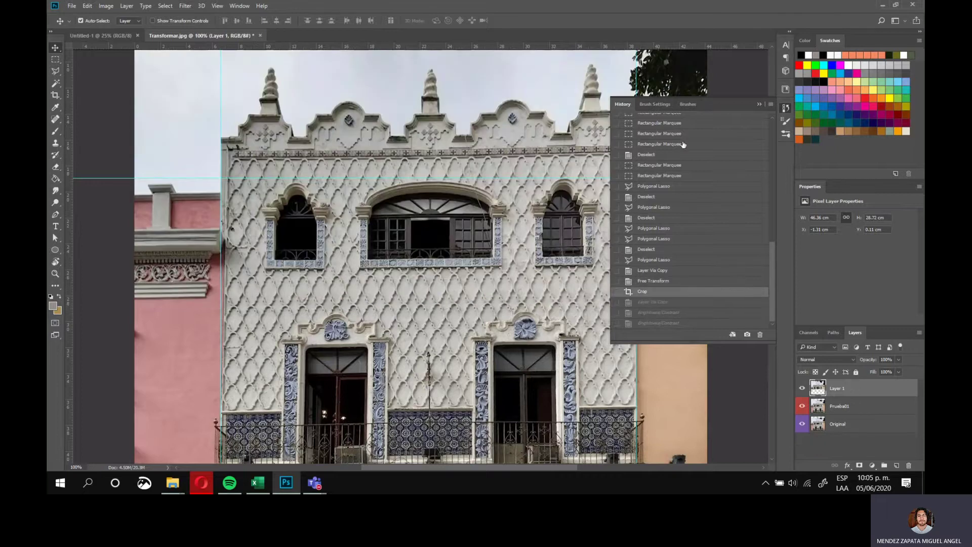
pyautogui.click(759, 104)
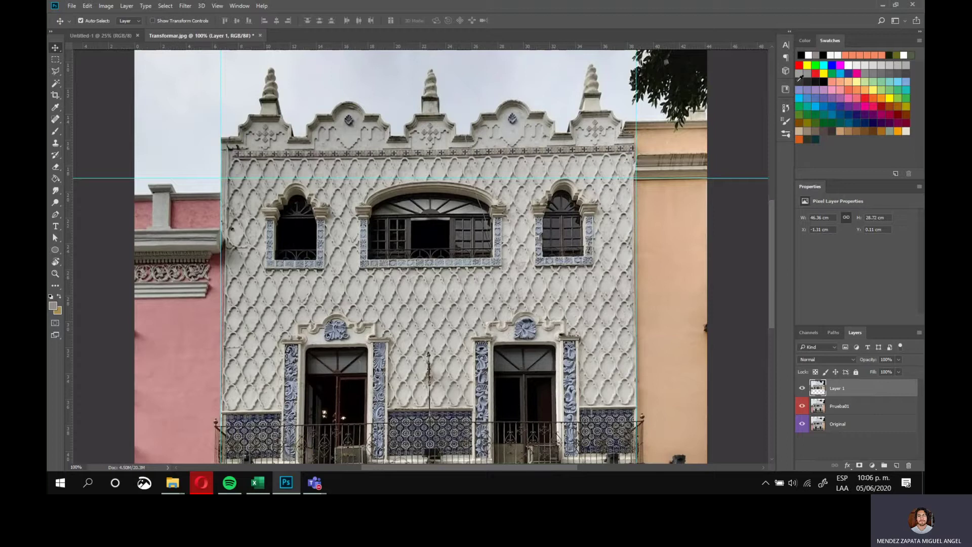
# Show the Adjustments panel and dock it with the collapsed panel icons
pyautogui.click(230, 7)
pyautogui.click(278, 92)
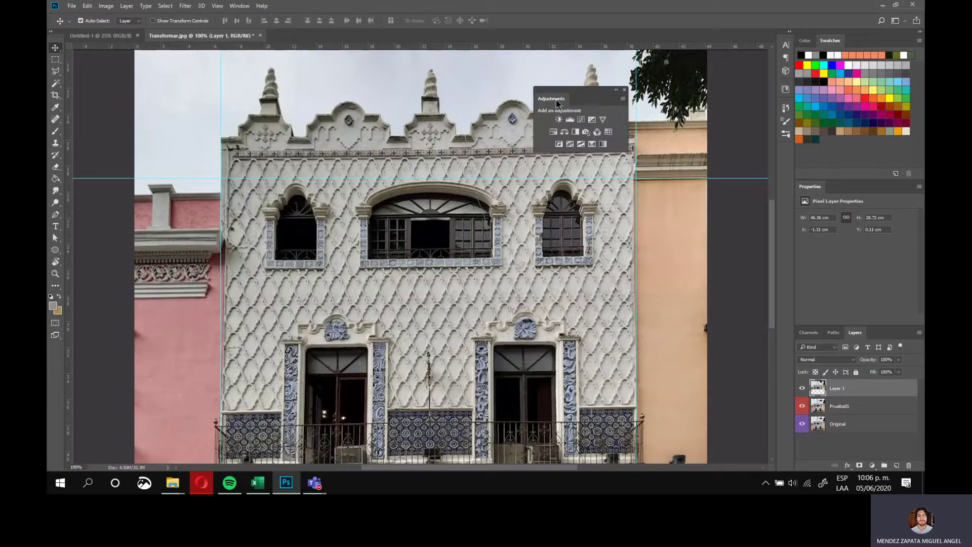
pyautogui.moveTo(557, 100); pyautogui.dragTo(783, 156)
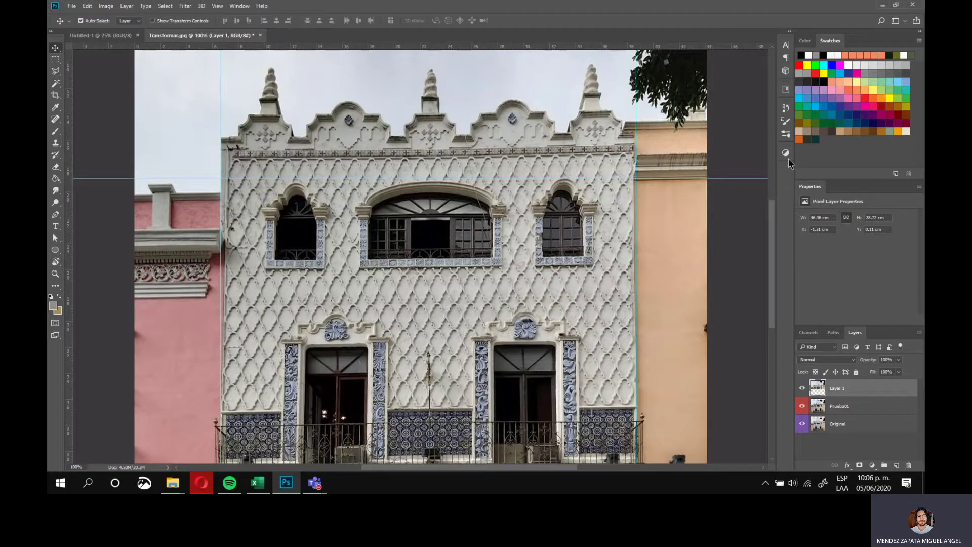
# Add a Brightness/Contrast adjustment layer above Layer 1 and select its adjustment rather than its mask
pyautogui.click(785, 153)
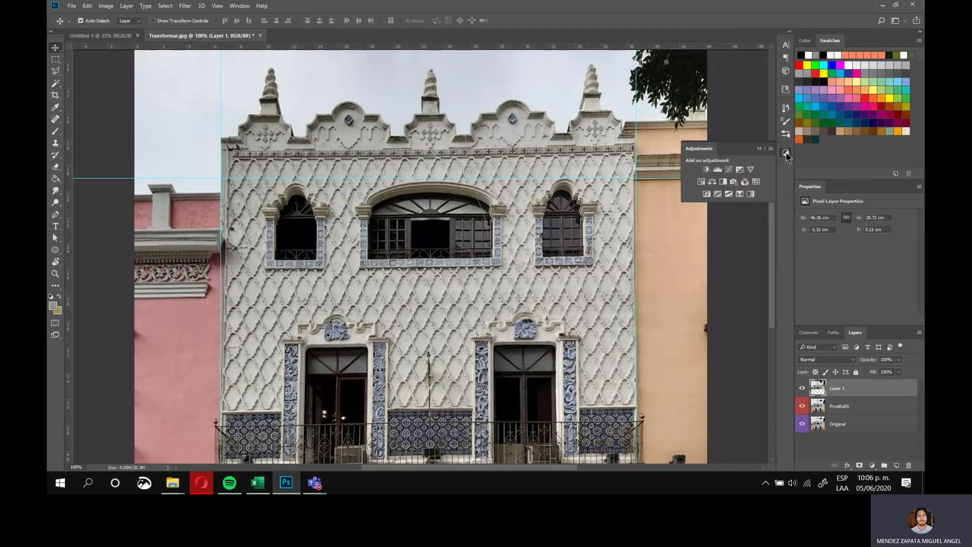
pyautogui.click(706, 169)
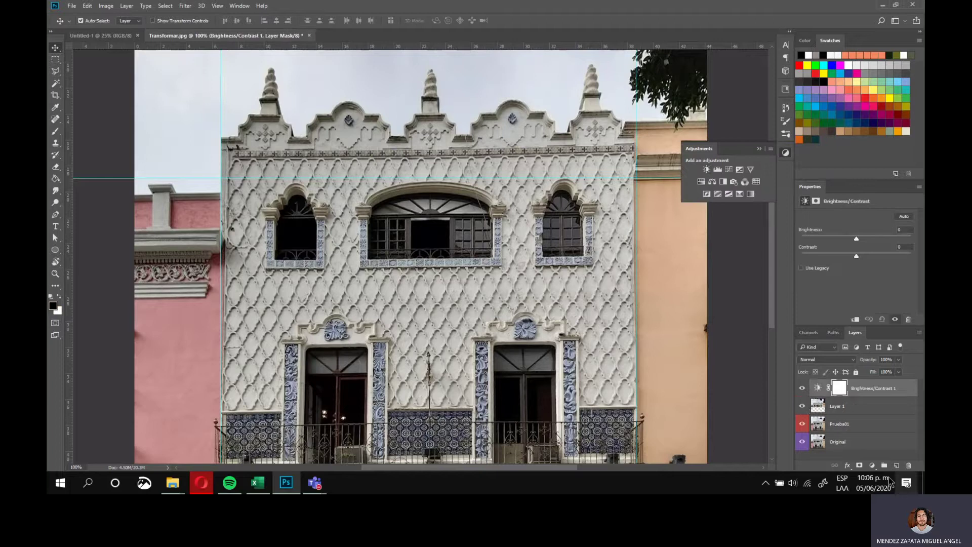
pyautogui.click(869, 393)
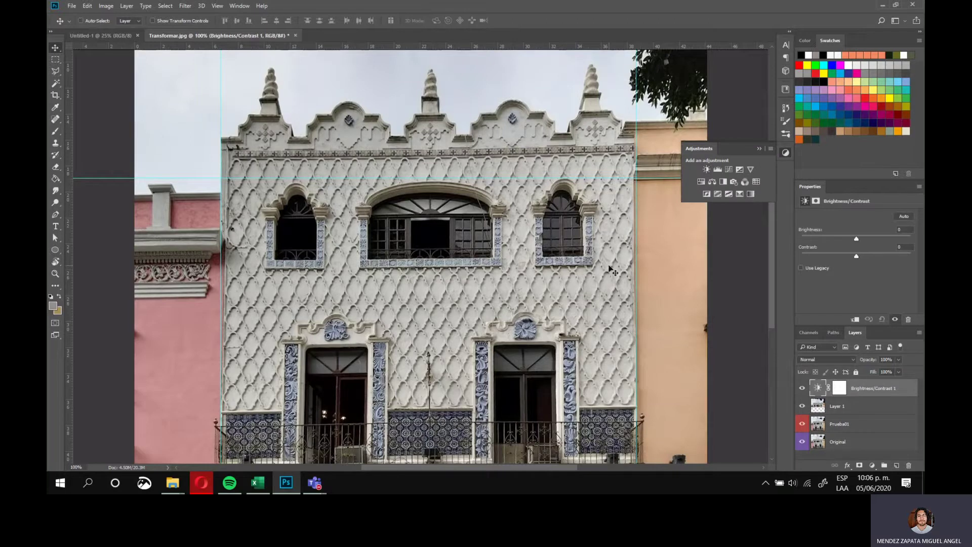
pyautogui.hotkey('ctrl', '-')
pyautogui.hotkey('ctrl', '-')
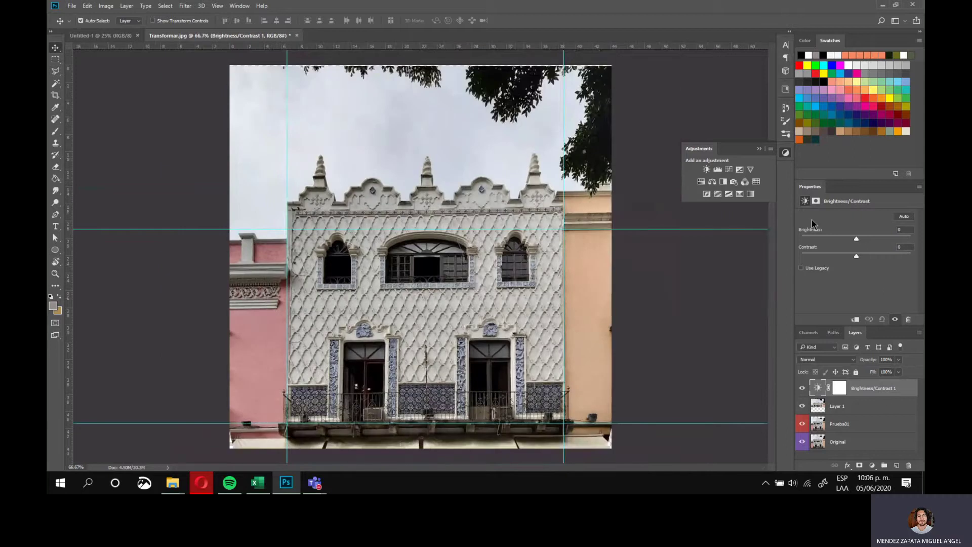
# Compare the properties of the Brightness/Contrast 1 adjustment layer with those of the pixel layers Layer 1 and Original
pyautogui.click(869, 406)
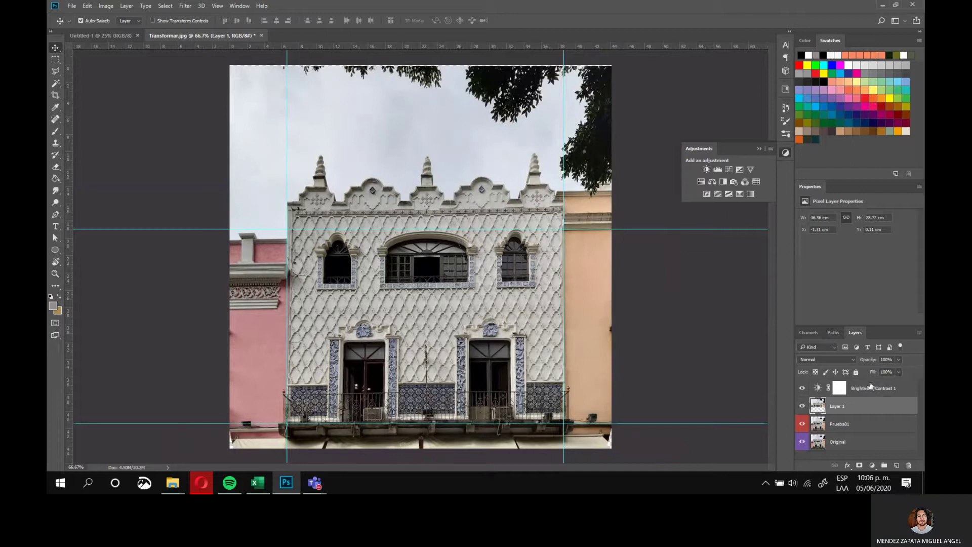
pyautogui.click(871, 388)
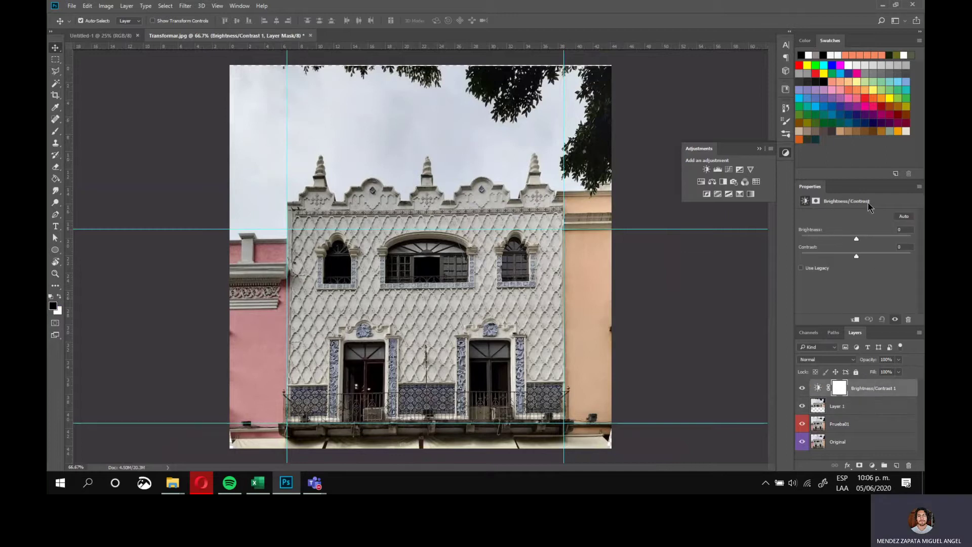
pyautogui.click(238, 6)
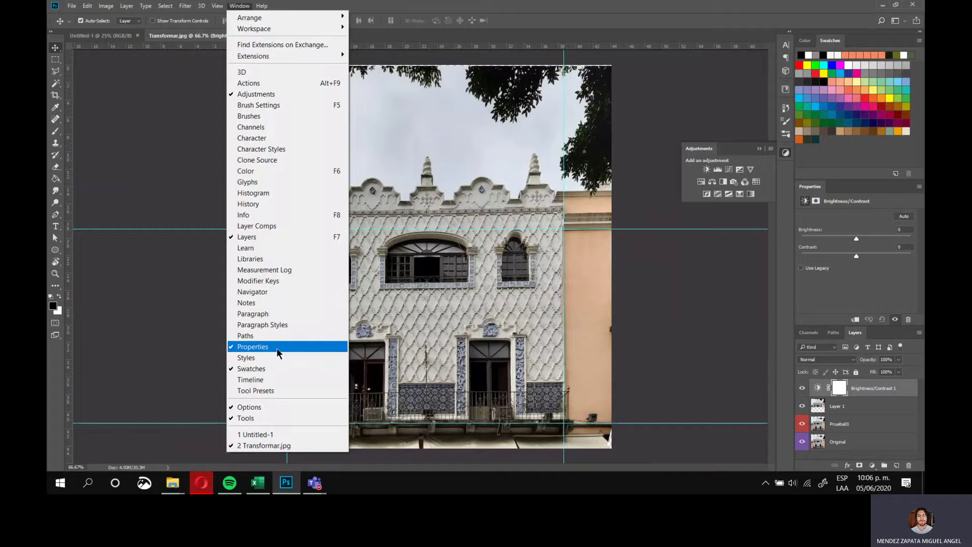
pyautogui.click(863, 299)
pyautogui.click(860, 424)
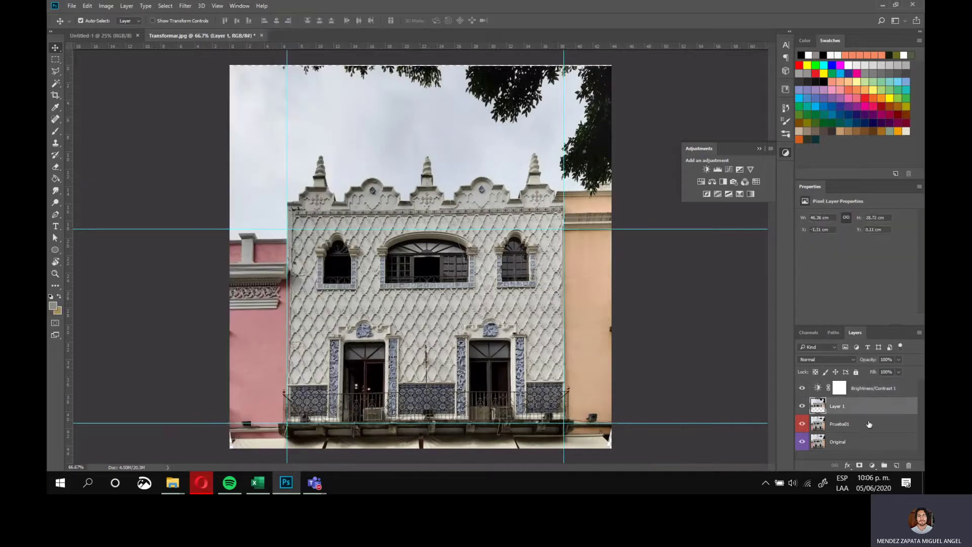
pyautogui.click(871, 446)
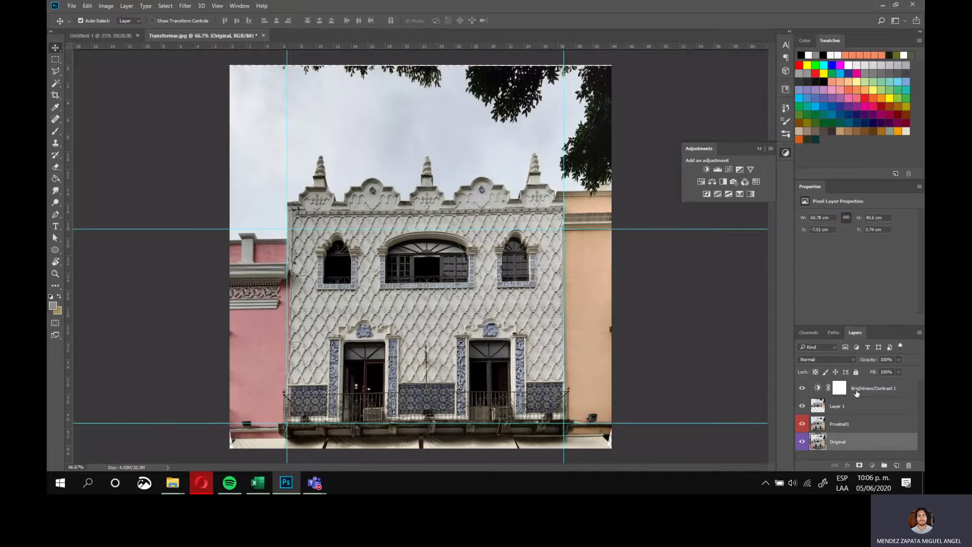
pyautogui.click(857, 390)
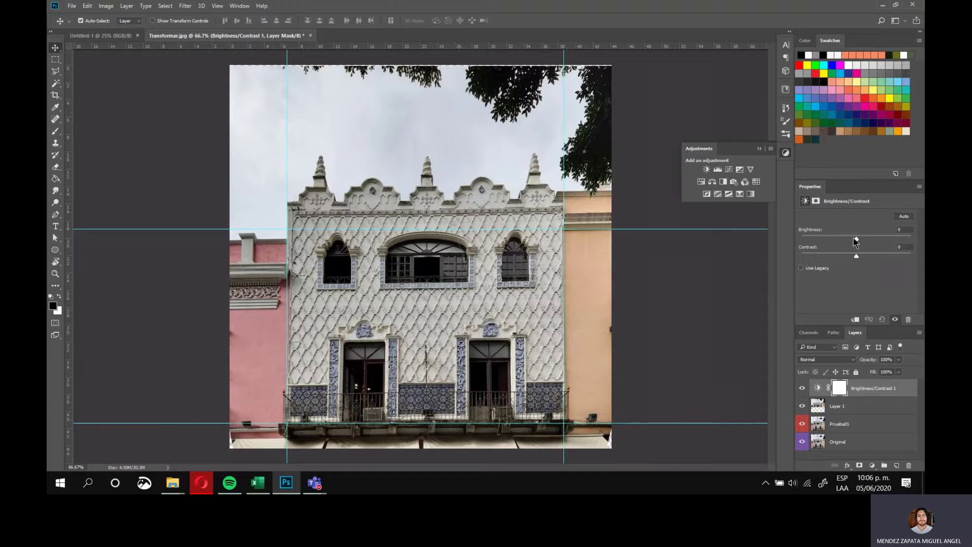
# View the direct Brightness/Contrast settings for Layer 1 for comparison and leave them without entering any change
pyautogui.click(860, 405)
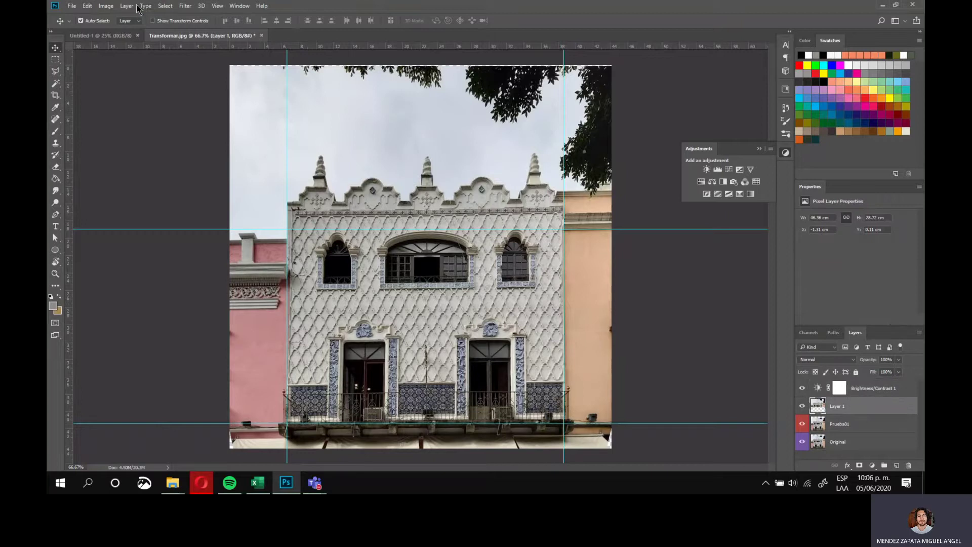
pyautogui.click(107, 6)
pyautogui.moveTo(125, 32)
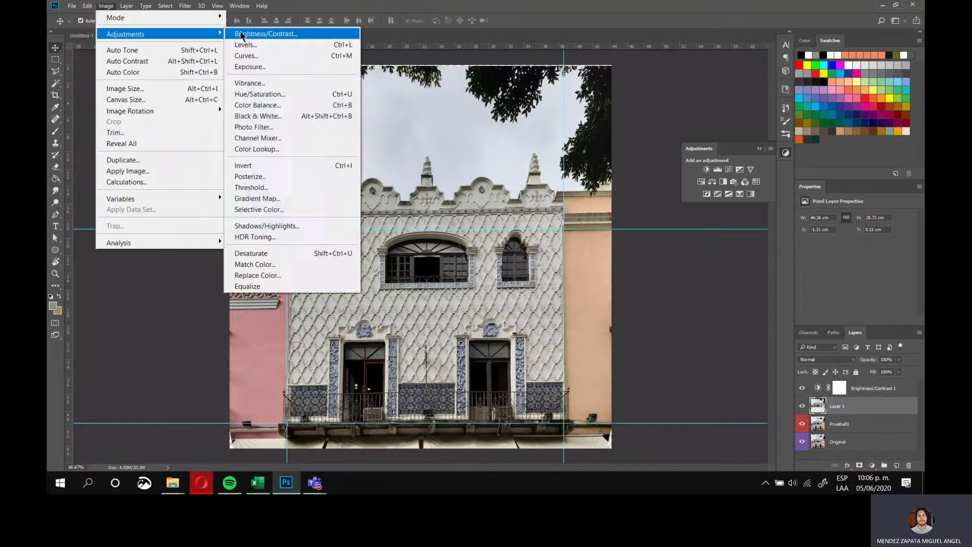
pyautogui.click(263, 34)
pyautogui.moveTo(301, 158); pyautogui.dragTo(463, 228)
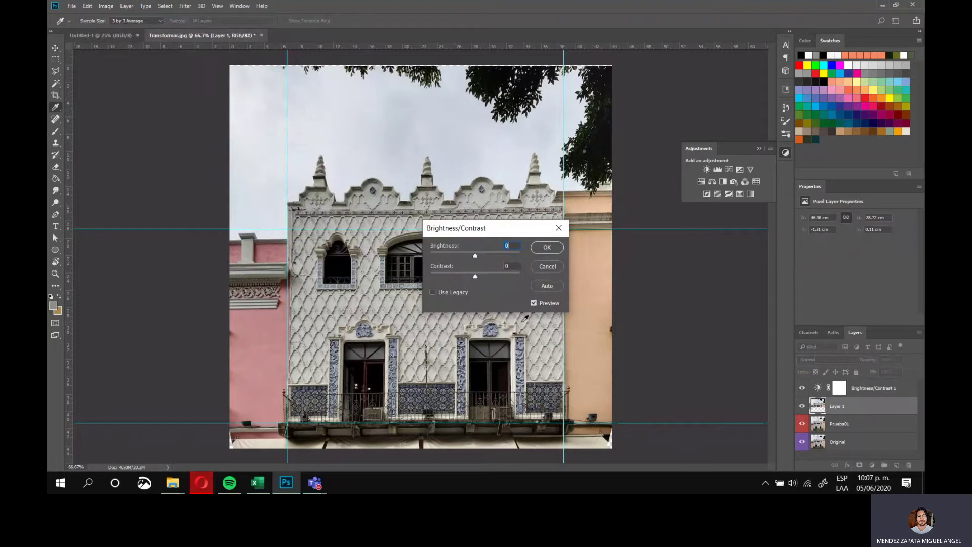
pyautogui.press('Return')
# Select the Brightness/Contrast 1 layer, view its mask properties, and return to its brightness and contrast settings
pyautogui.click(883, 389)
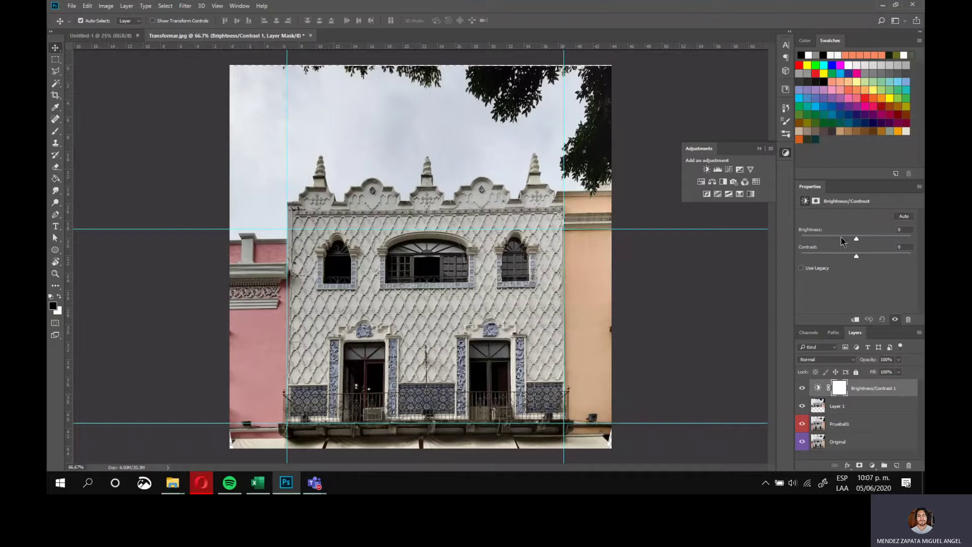
pyautogui.click(814, 201)
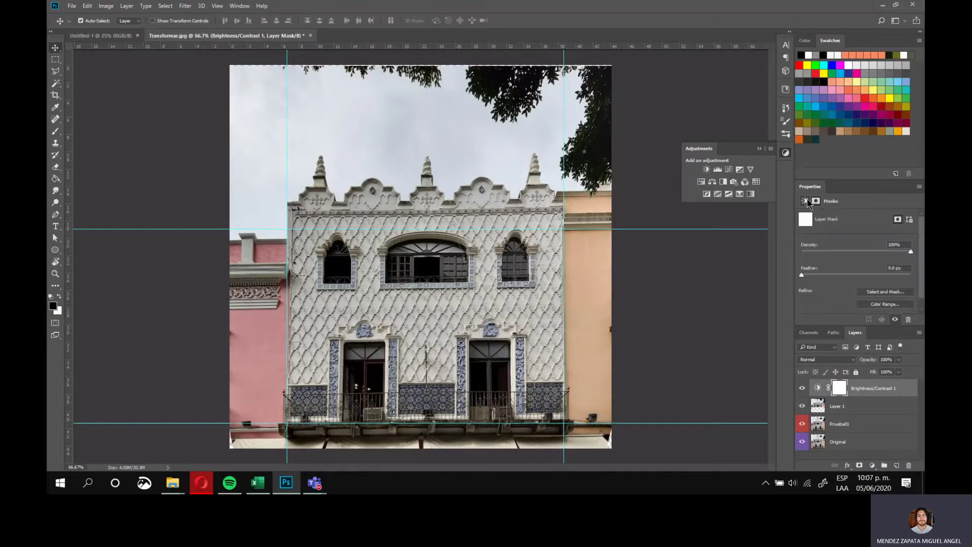
pyautogui.click(805, 201)
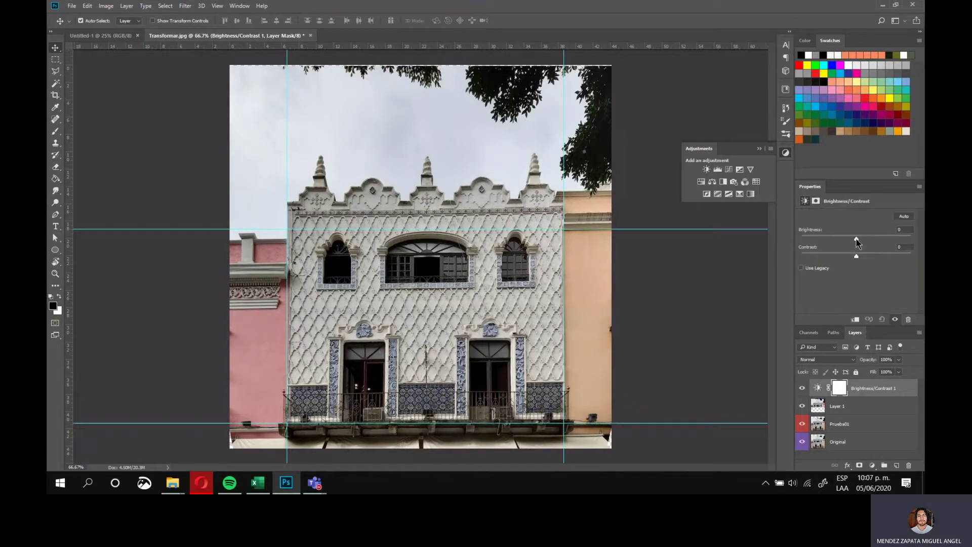
# Try several lighter and darker brightness values on the Brightness/Contrast 1 layer, including 66 and 111, ending at 17
pyautogui.moveTo(856, 241)
pyautogui.mouseDown()
pyautogui.moveTo(828, 243)
pyautogui.moveTo(869, 243)
pyautogui.moveTo(832, 260)
pyautogui.moveTo(857, 256)
pyautogui.mouseUp()
pyautogui.moveTo(858, 237); pyautogui.dragTo(880, 236)
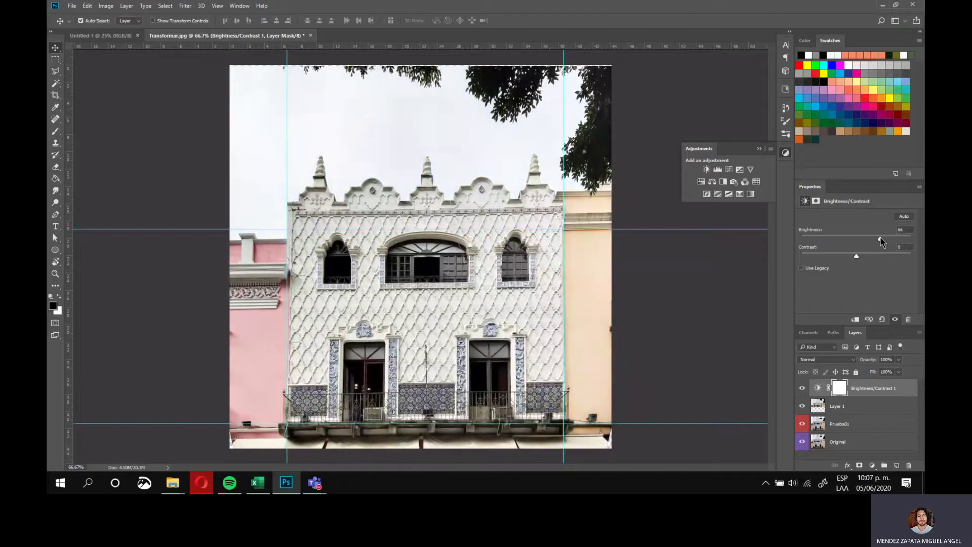
pyautogui.click(843, 238)
pyautogui.click(880, 238)
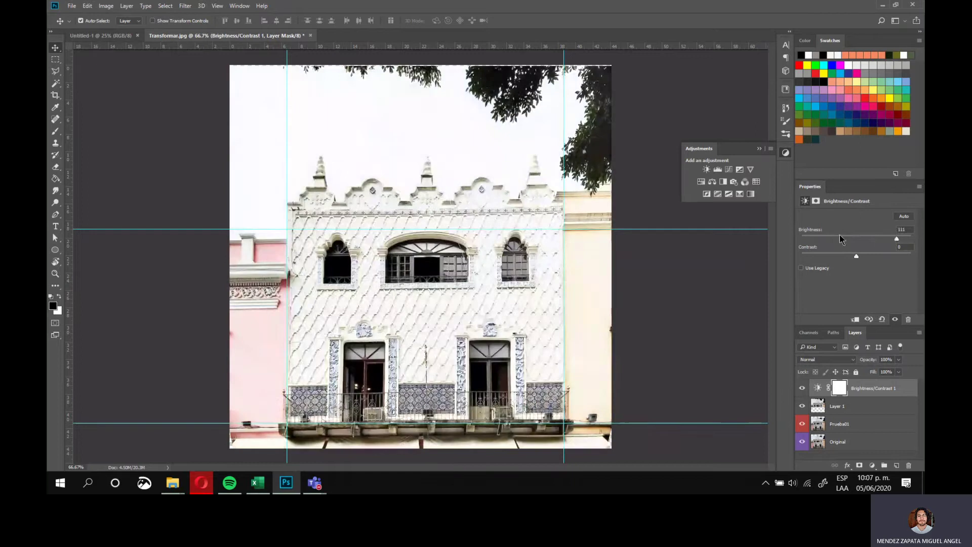
pyautogui.click(841, 237)
pyautogui.click(867, 238)
pyautogui.click(862, 238)
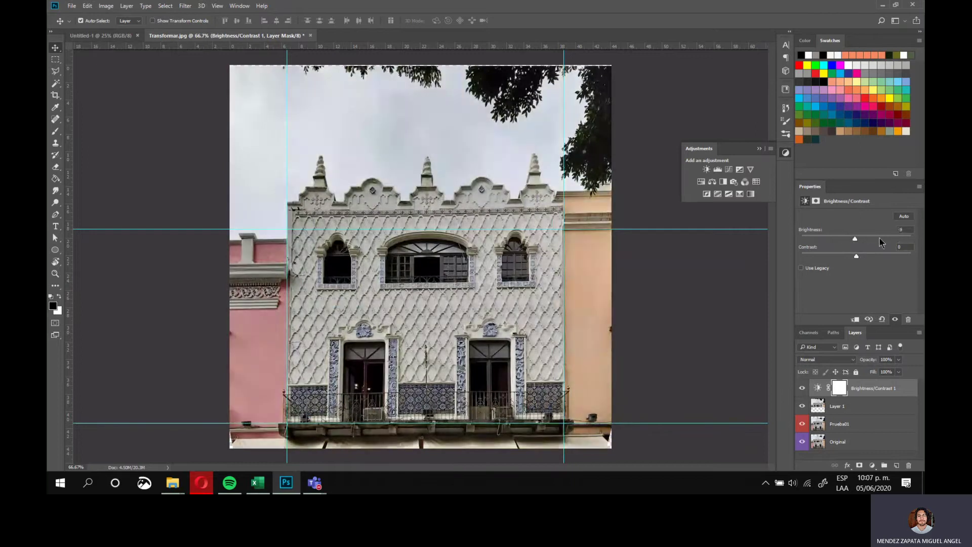
pyautogui.click(883, 238)
pyautogui.click(840, 237)
pyautogui.click(860, 237)
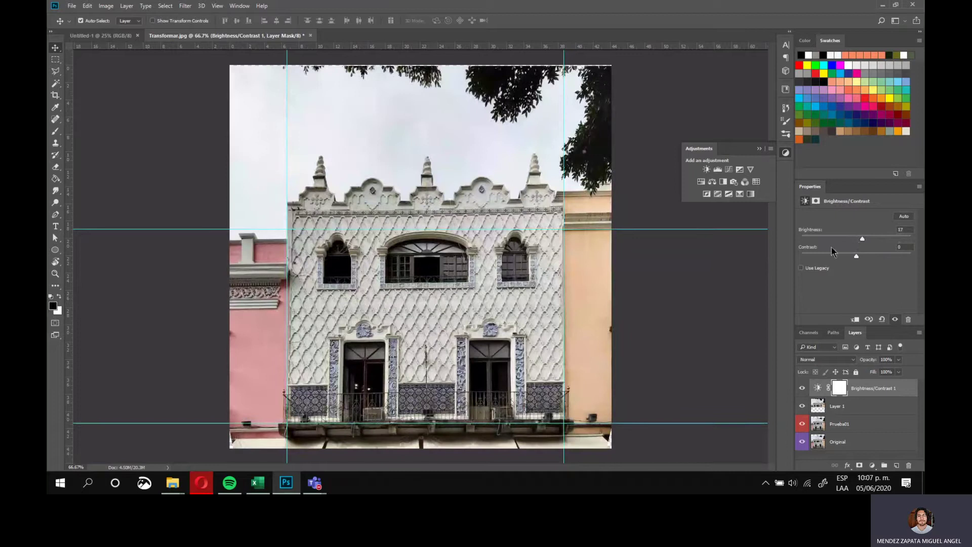
# Set the adjustment layer's brightness to 142, then hide and show the layer to compare the image with and without it
pyautogui.click(909, 238)
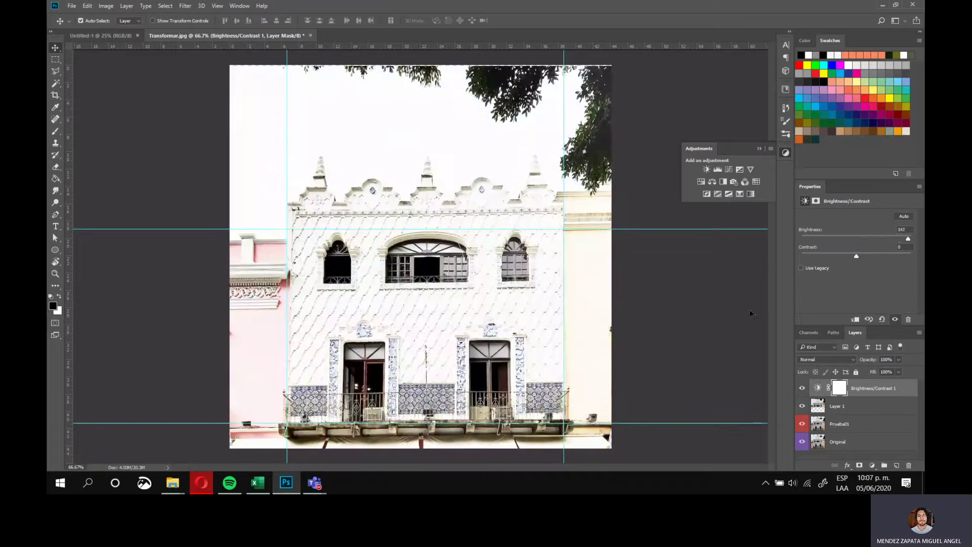
pyautogui.click(805, 388)
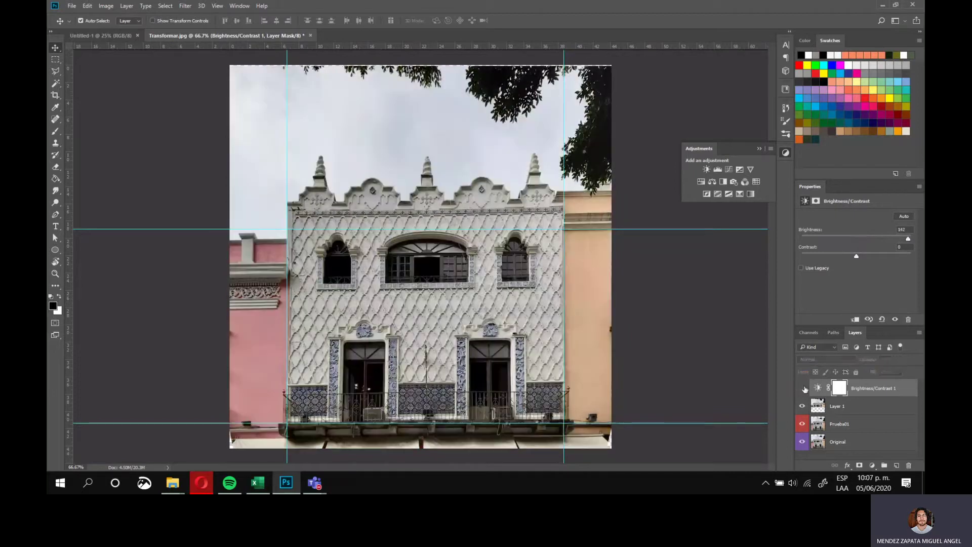
pyautogui.click(803, 391)
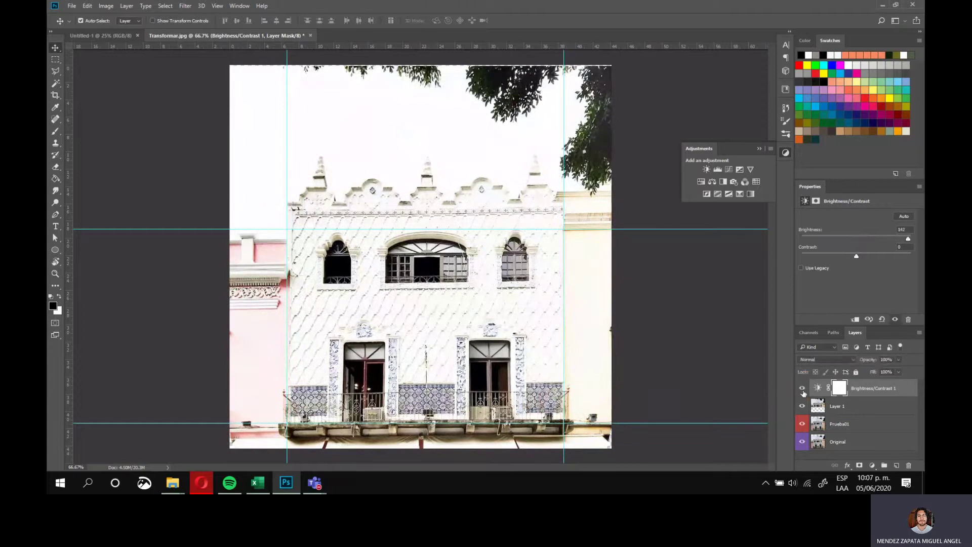
# Toggle the Brightness/Contrast 1 layer's visibility once more, then delete its mask and the adjustment layer itself
pyautogui.click(803, 390)
pyautogui.click(802, 389)
pyautogui.moveTo(840, 388); pyautogui.dragTo(908, 464)
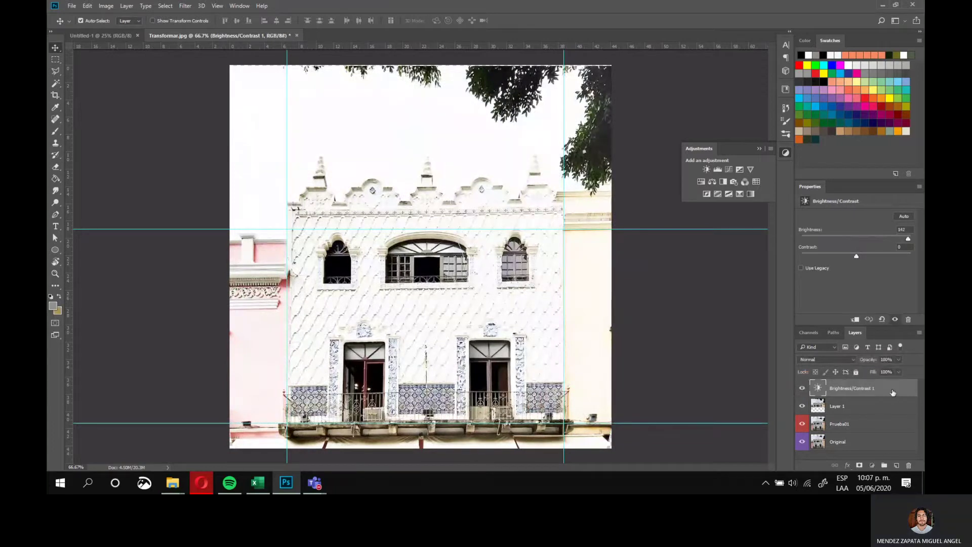
pyautogui.click(909, 465)
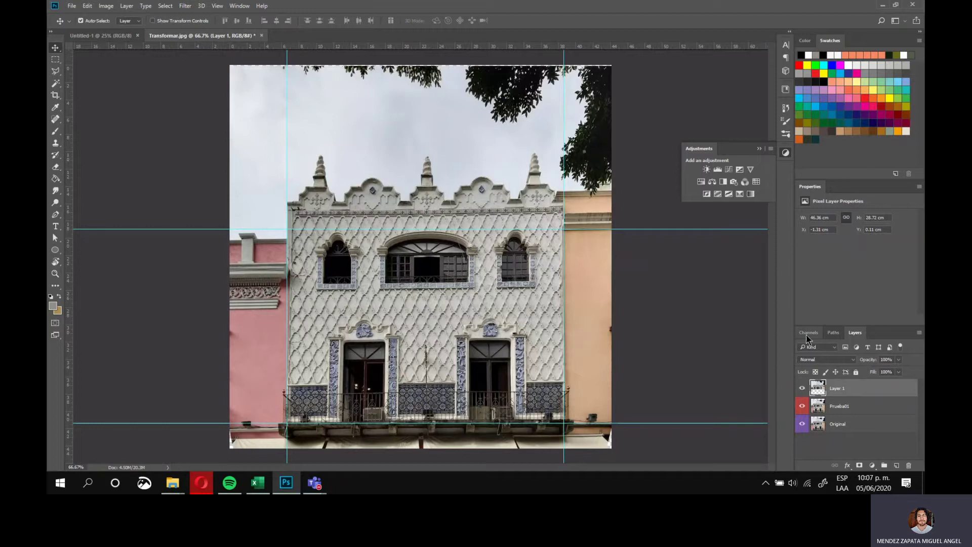
# Add a new Brightness/Contrast adjustment layer above Layer 1 with brightness 19 and contrast 17, and check the facade up close
pyautogui.click(706, 169)
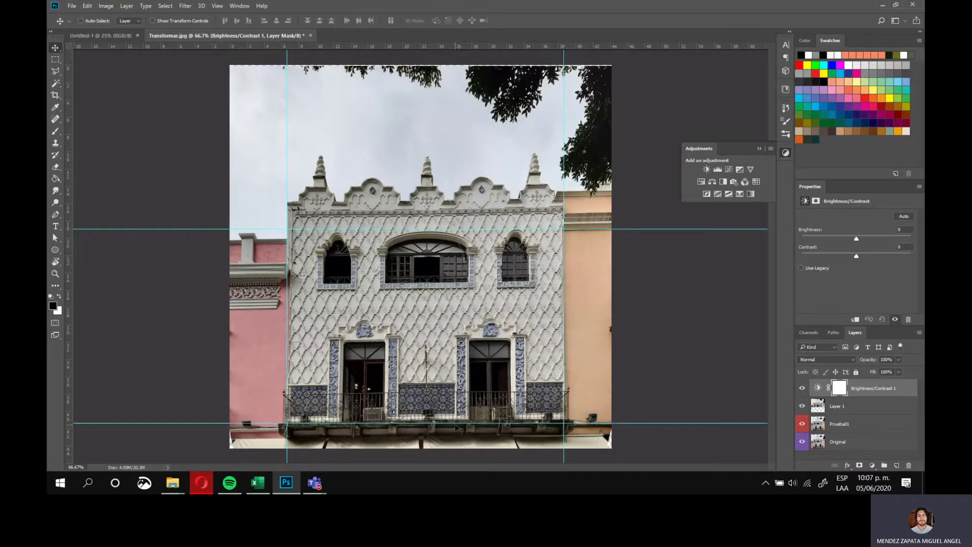
pyautogui.hotkey('ctrl', '+')
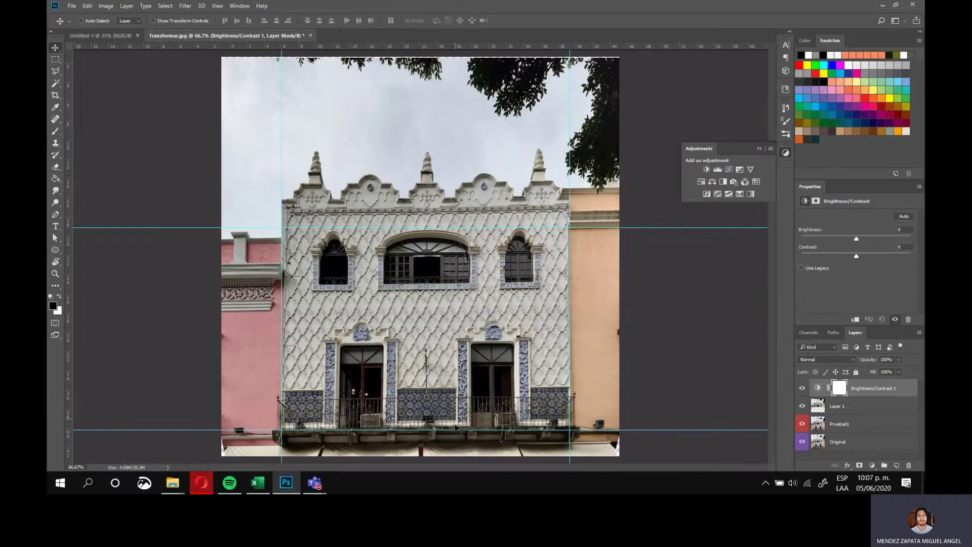
pyautogui.hotkey('ctrl', '+')
pyautogui.scroll(-2, 465, 340)
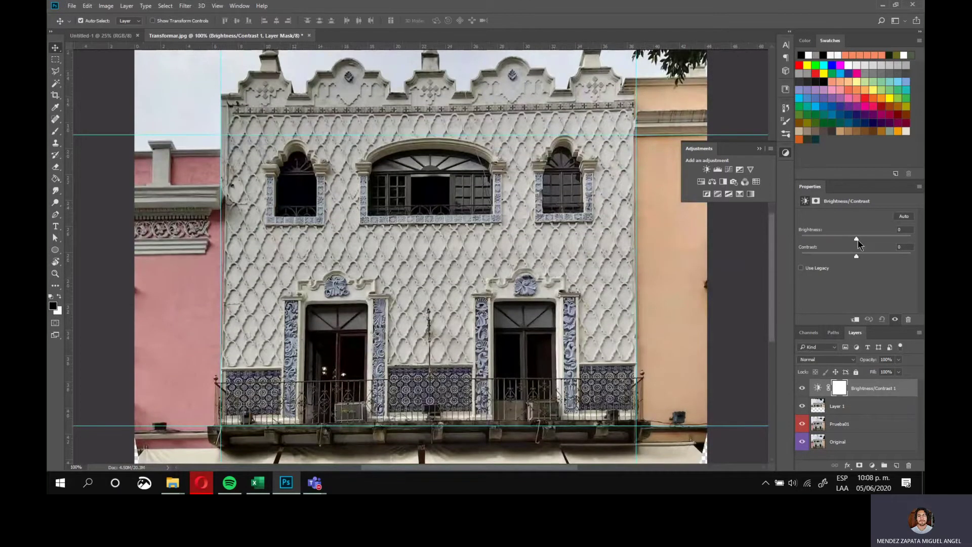
pyautogui.moveTo(858, 239); pyautogui.dragTo(866, 242)
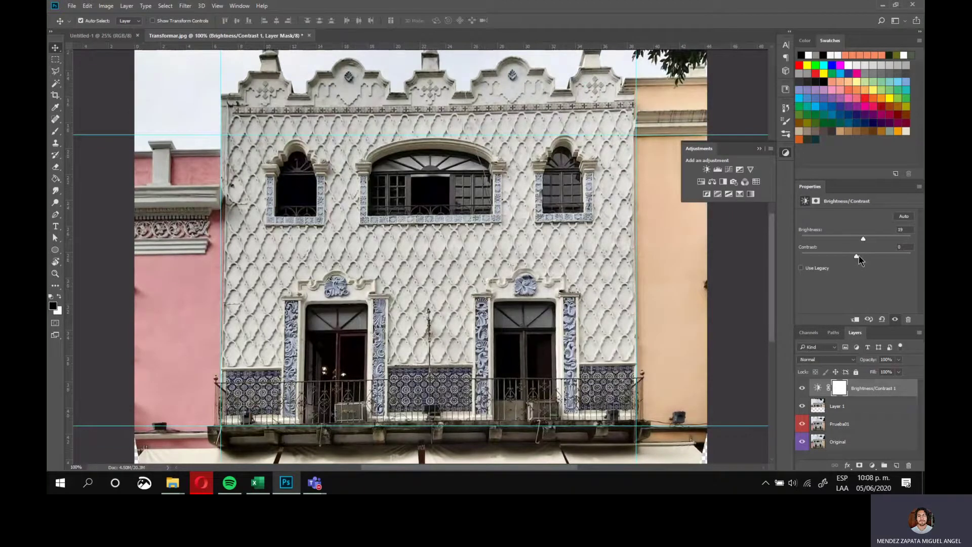
pyautogui.moveTo(871, 256); pyautogui.dragTo(865, 257)
pyautogui.scroll(2, 420, 264)
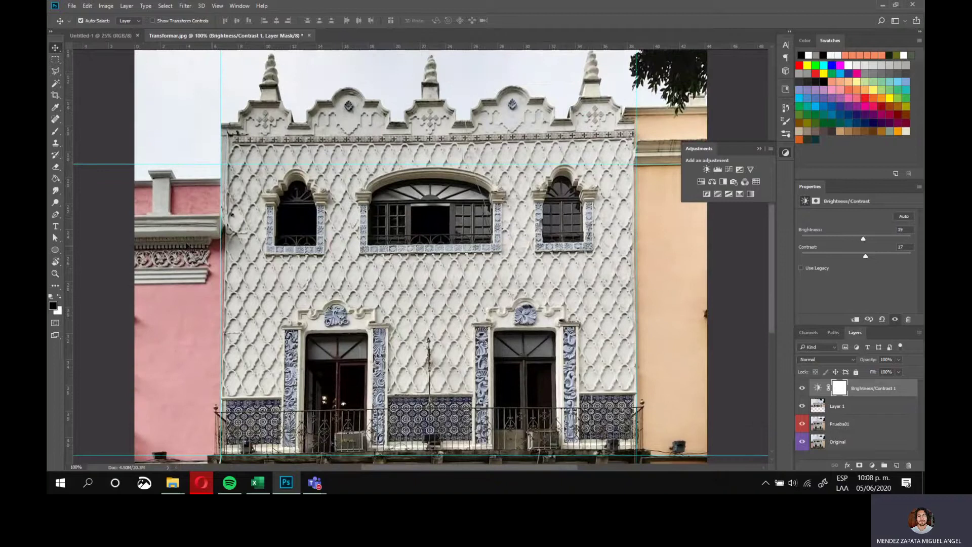
pyautogui.scroll(1, 256, 145)
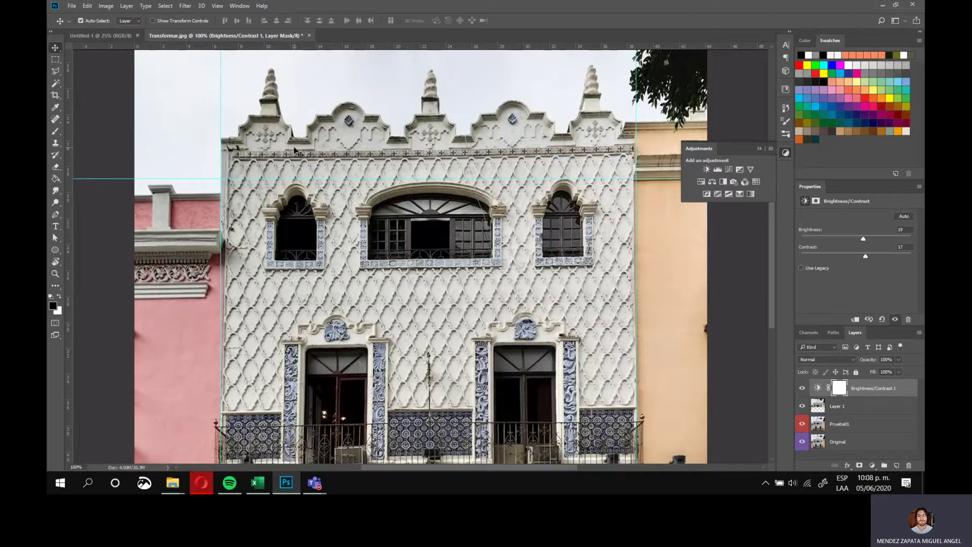
pyautogui.scroll(-2, 293, 152)
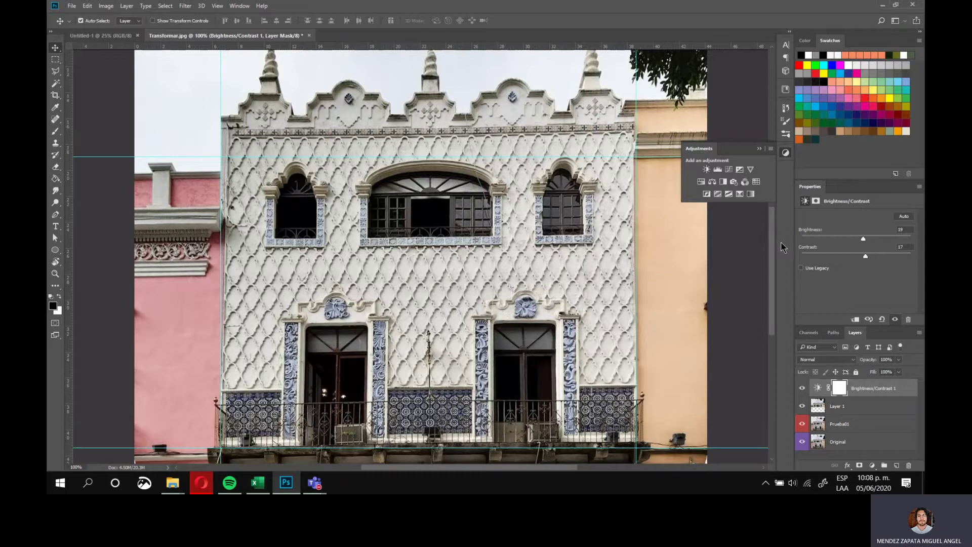
pyautogui.click(701, 182)
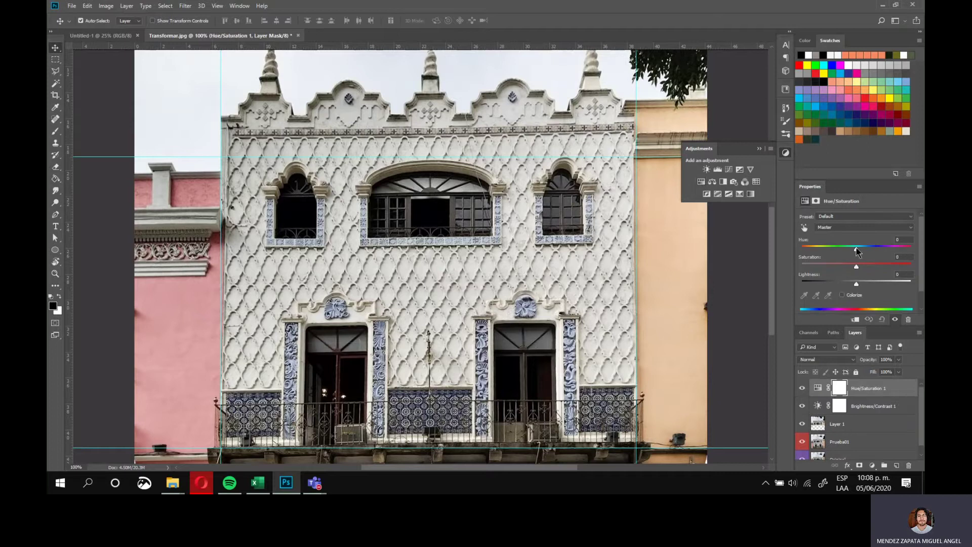
pyautogui.moveTo(856, 249)
pyautogui.mouseDown()
pyautogui.moveTo(833, 250)
pyautogui.moveTo(905, 252)
pyautogui.moveTo(842, 250)
pyautogui.moveTo(858, 253)
pyautogui.mouseUp()
pyautogui.hotkey('ctrl', '2')
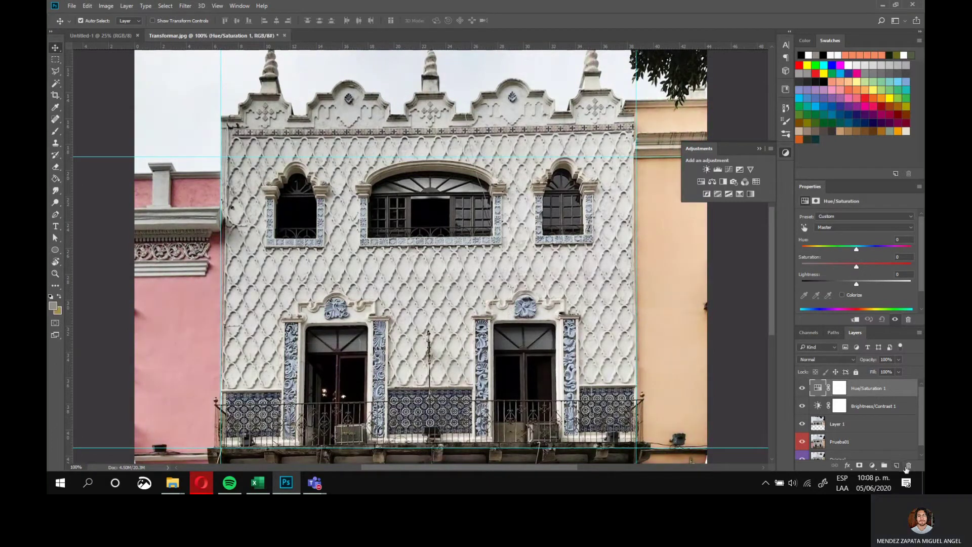
pyautogui.click(907, 466)
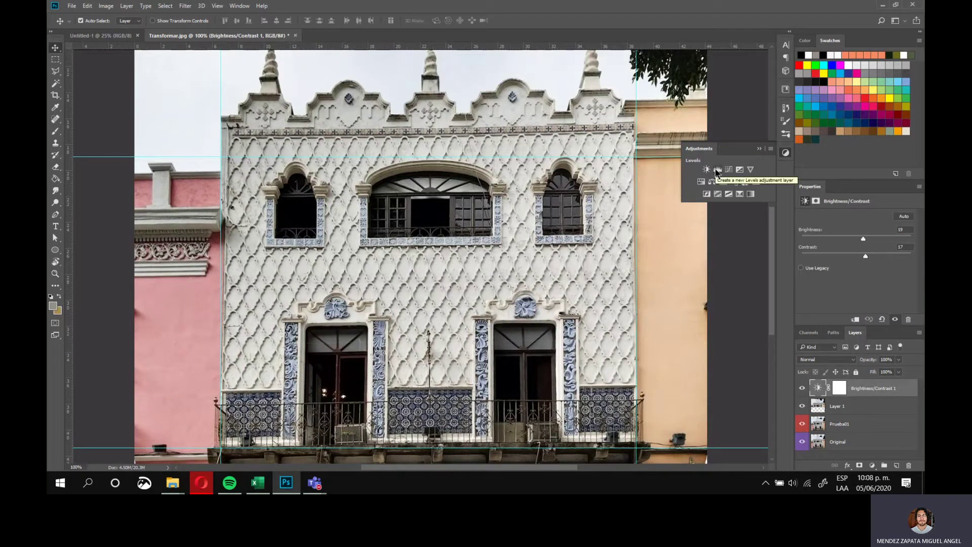
# Add a Levels adjustment layer above the Brightness/Contrast 1 layer
pyautogui.click(714, 168)
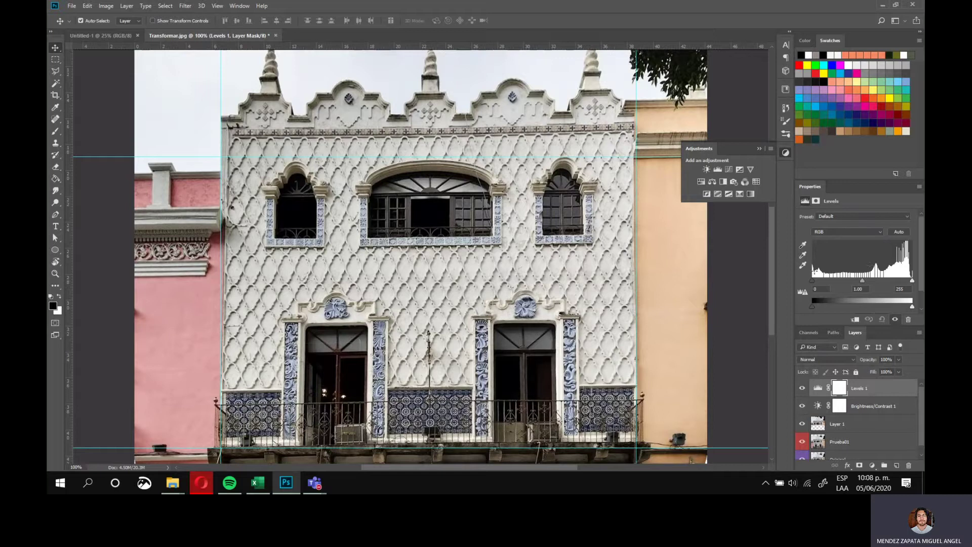
pyautogui.click(813, 282)
# Show the Histogram, float it separately over the image, and switch it to Expanded View
pyautogui.click(216, 6)
pyautogui.moveTo(239, 6)
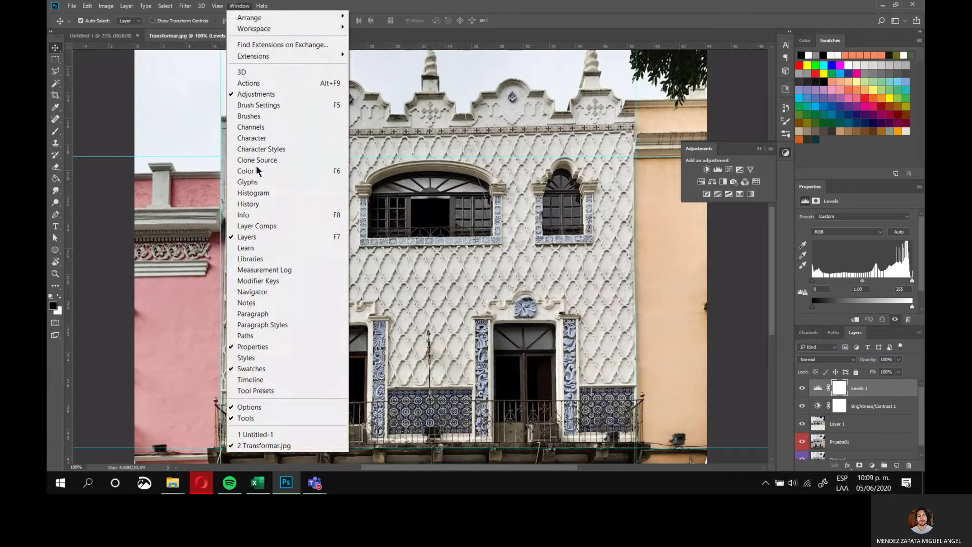
pyautogui.click(263, 195)
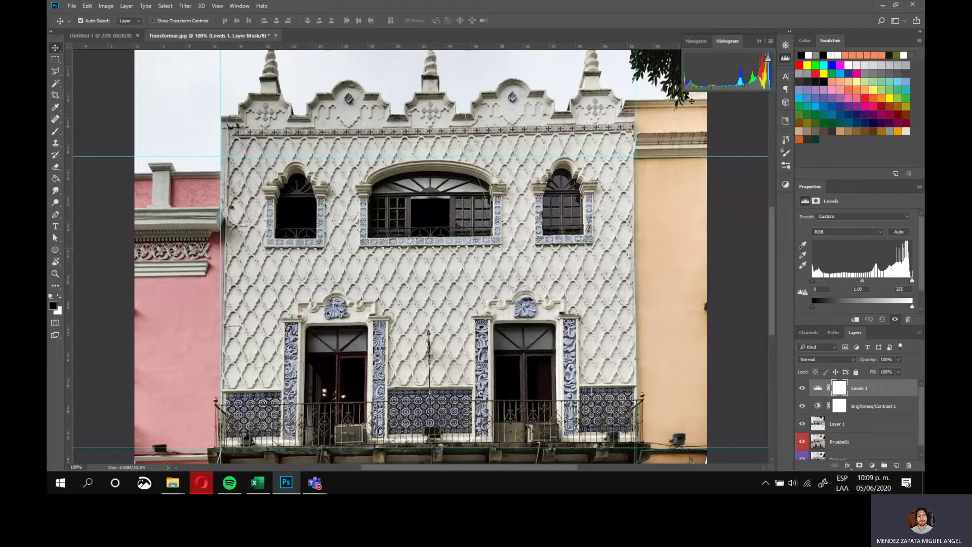
pyautogui.moveTo(728, 41); pyautogui.dragTo(574, 89)
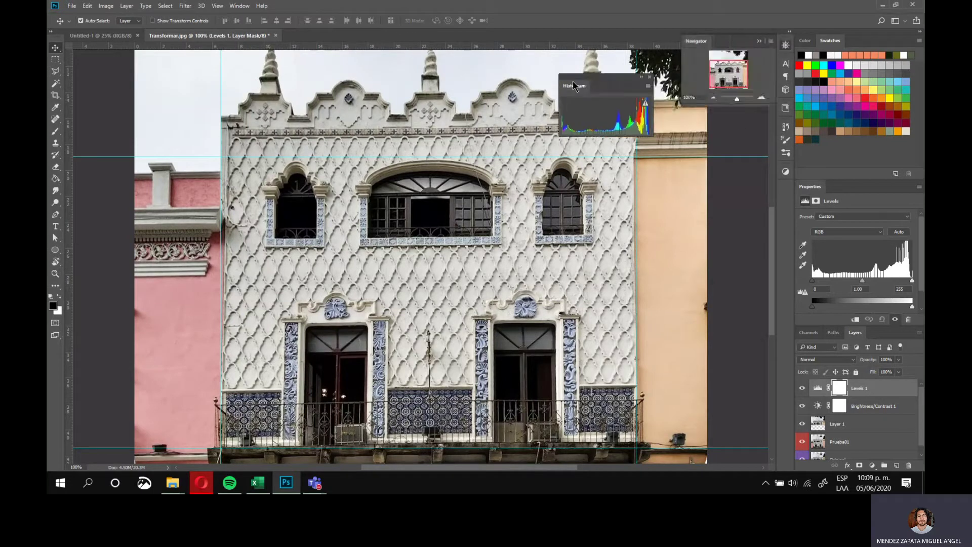
pyautogui.click(648, 86)
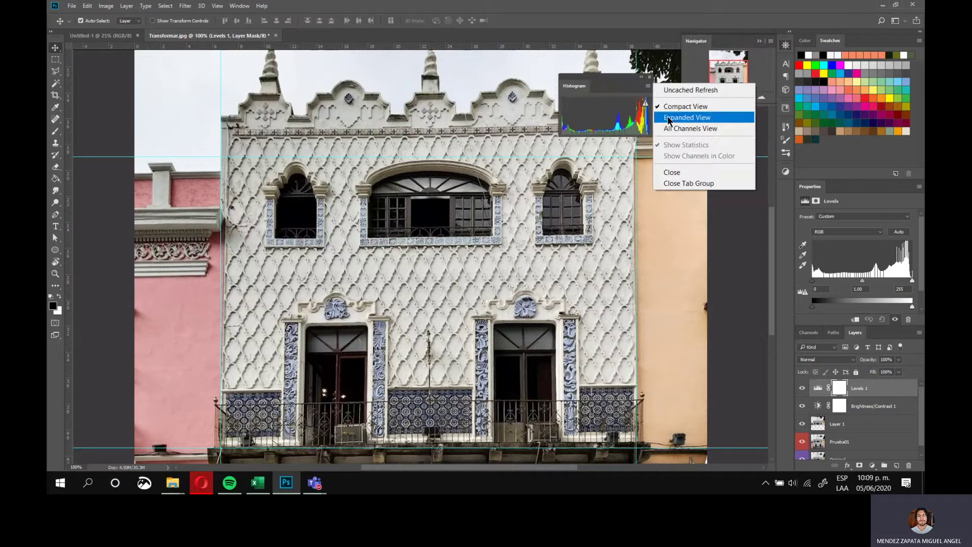
pyautogui.click(663, 118)
pyautogui.click(626, 86)
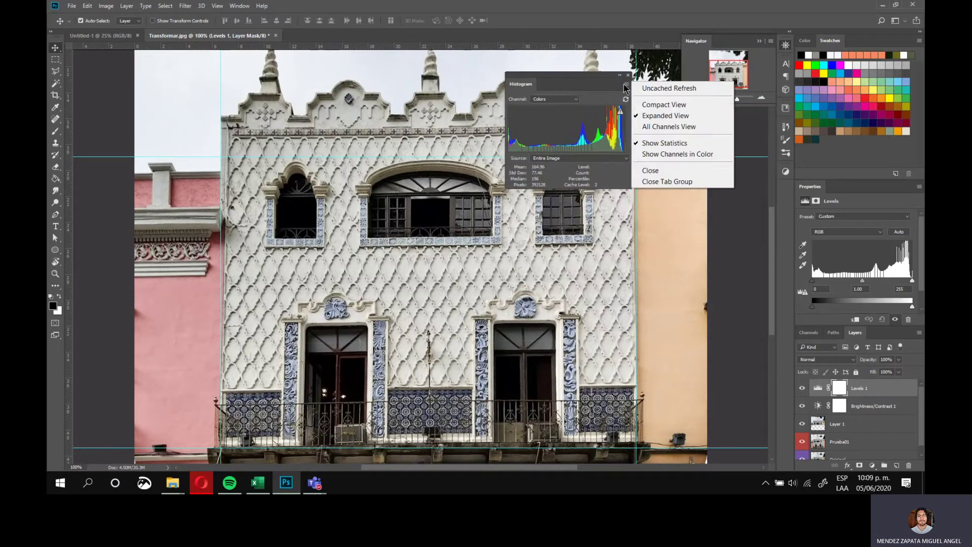
pyautogui.click(626, 86)
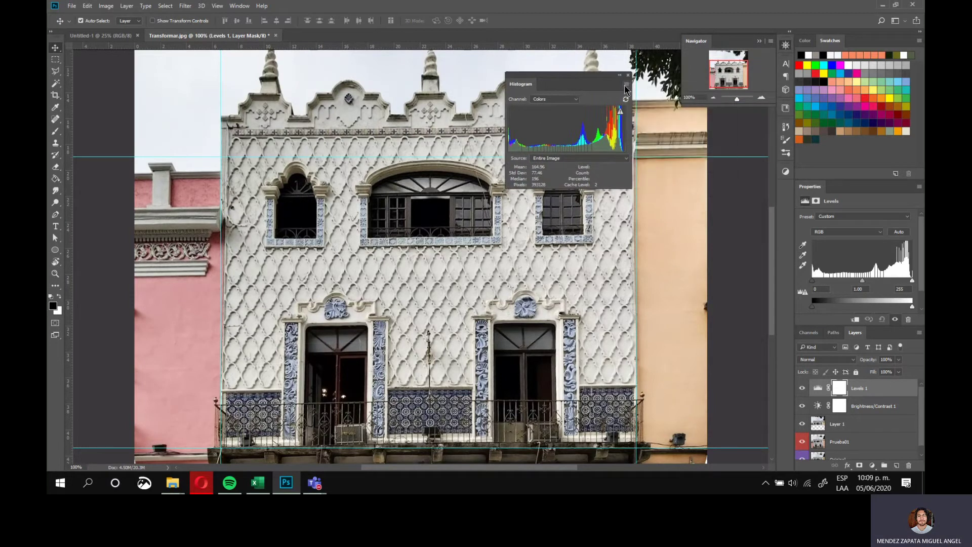
# Look at the Histogram in All Channels View, then return it to Expanded View
pyautogui.click(626, 86)
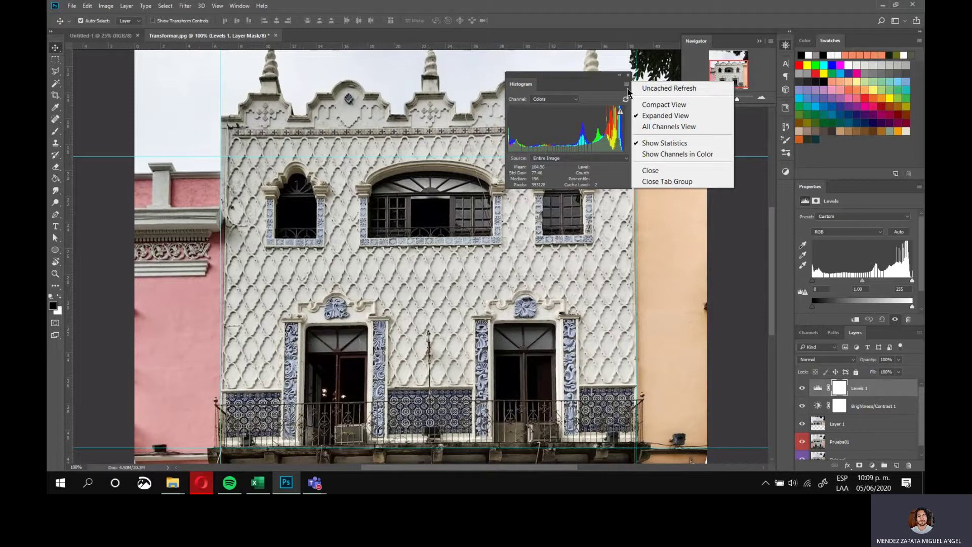
pyautogui.click(669, 127)
pyautogui.scroll(-3, 595, 264)
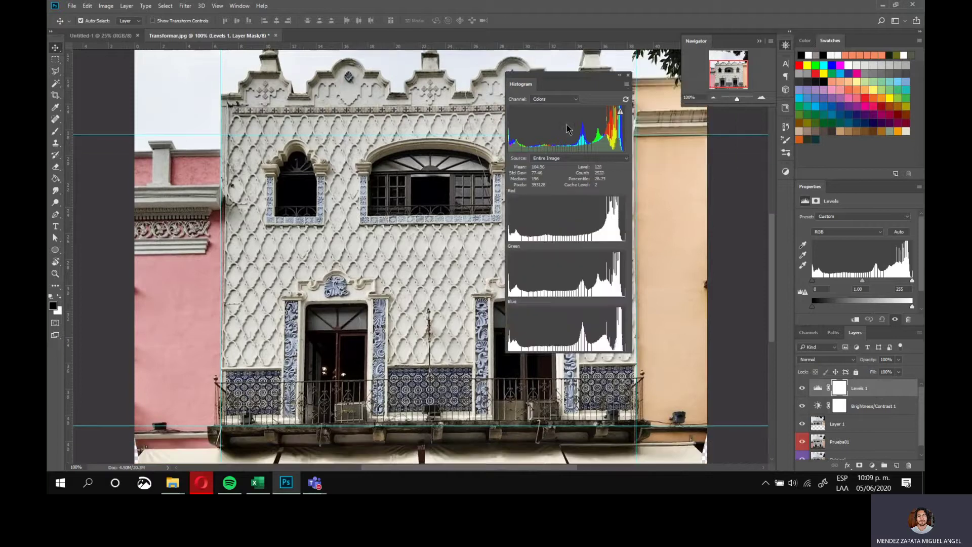
pyautogui.click(626, 84)
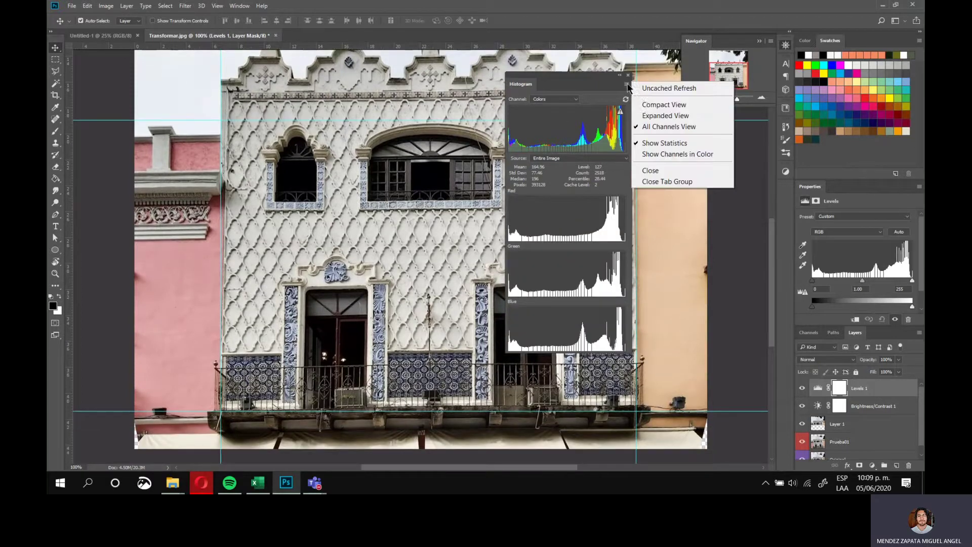
pyautogui.click(651, 116)
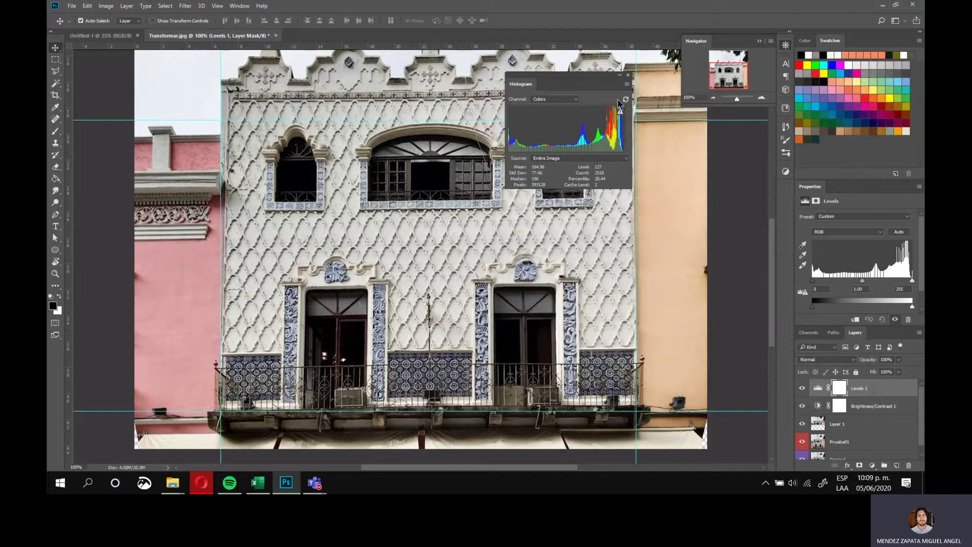
pyautogui.click(628, 84)
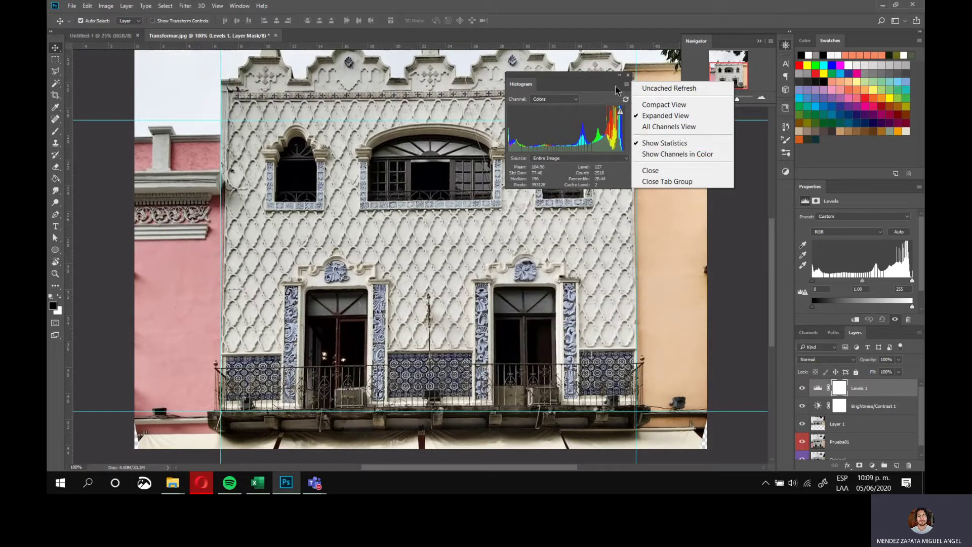
pyautogui.click(586, 76)
# Select Layer 1 briefly, reselect the Levels 1 layer, and reposition the Histogram lower over the facade
pyautogui.click(870, 421)
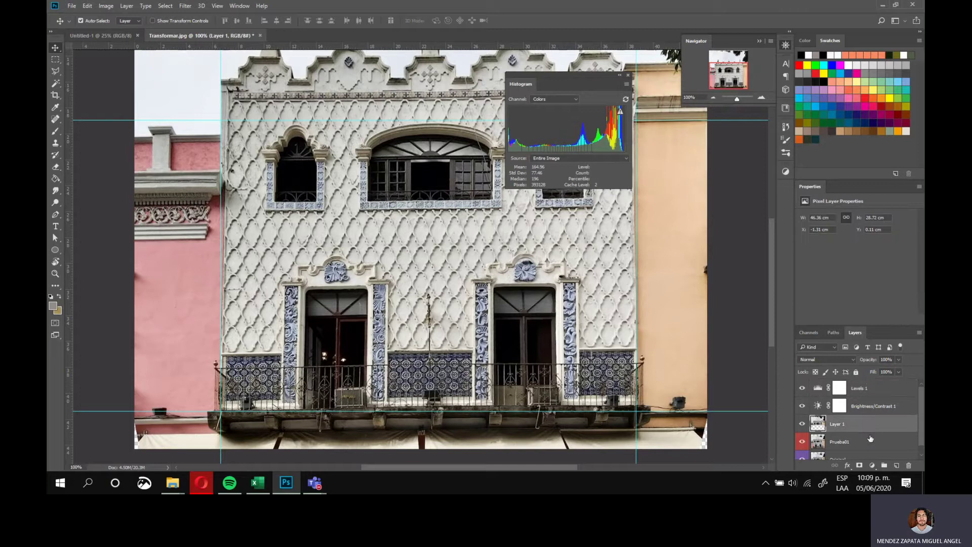
pyautogui.click(869, 389)
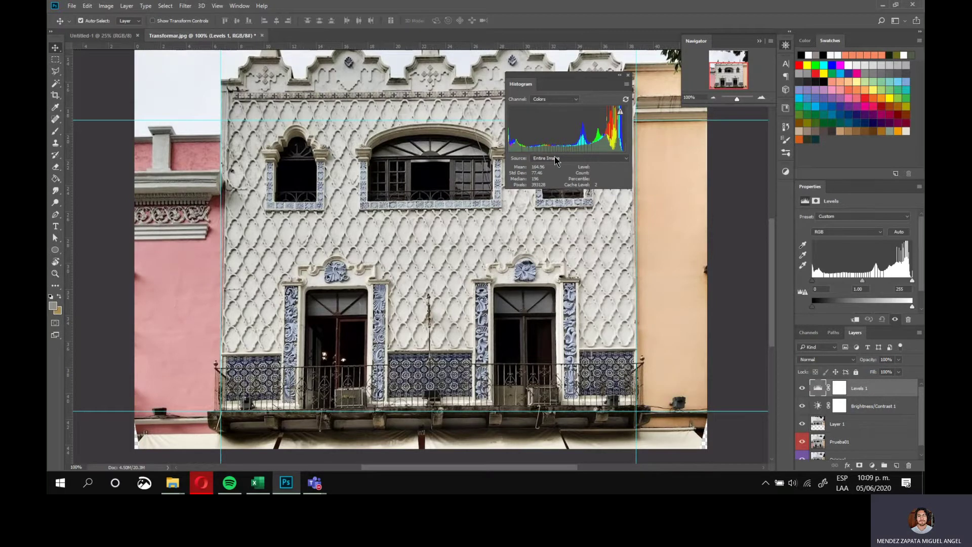
pyautogui.scroll(1, 556, 154)
pyautogui.moveTo(573, 84); pyautogui.dragTo(575, 182)
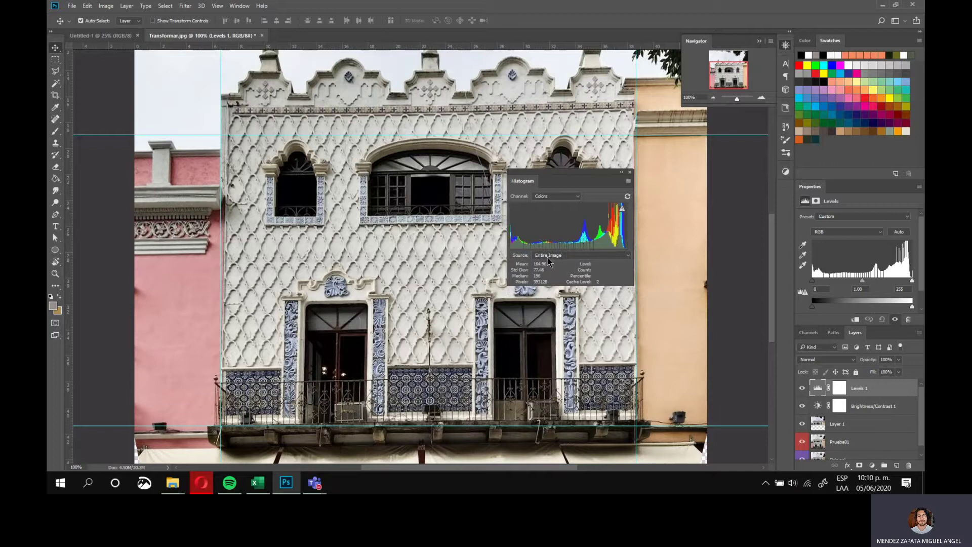
# View the histogram of the Selected Layer, then set its source to Adjustment Composite
pyautogui.click(538, 256)
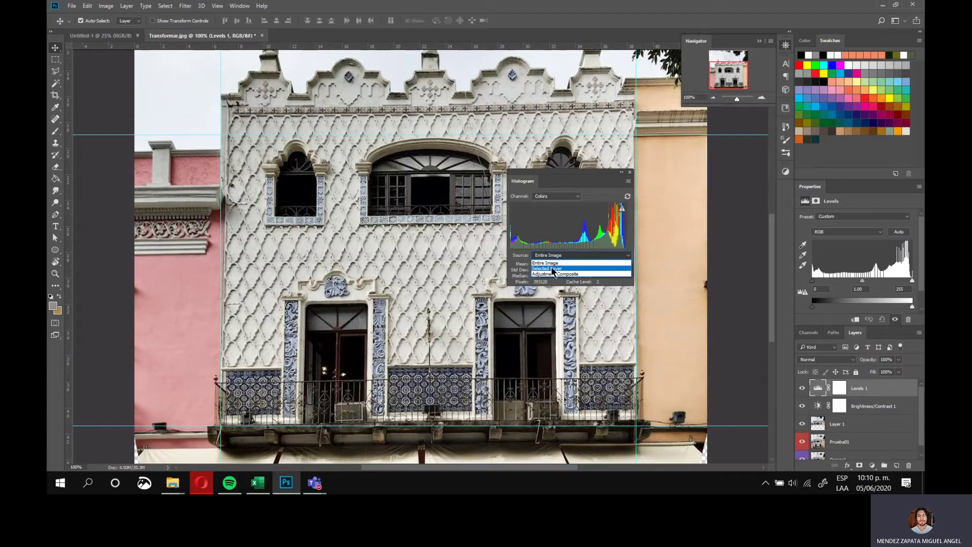
pyautogui.click(552, 268)
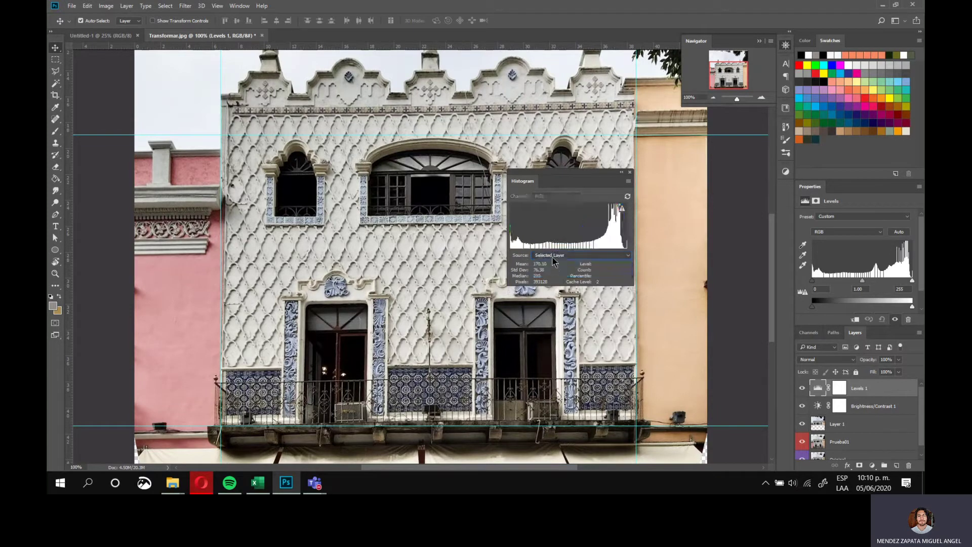
pyautogui.click(553, 256)
pyautogui.click(554, 272)
pyautogui.click(554, 255)
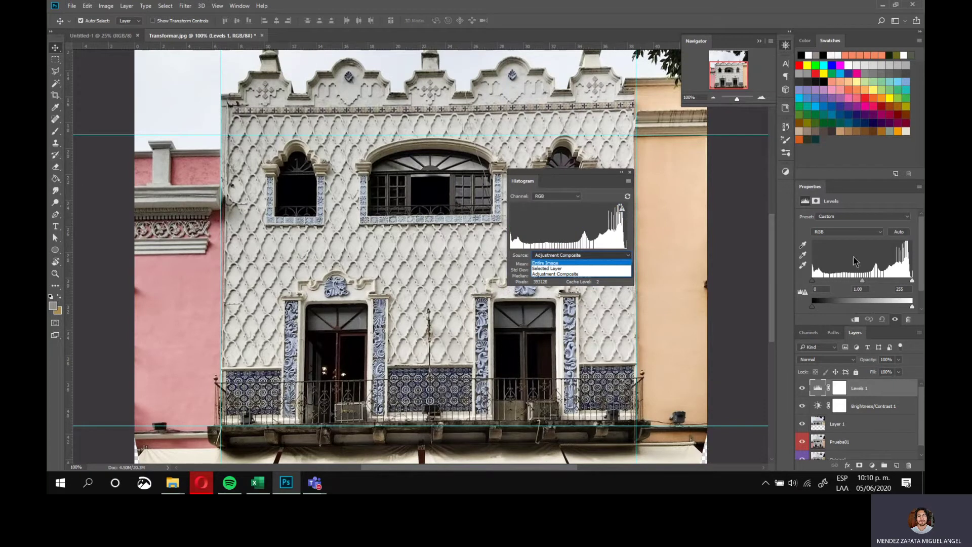
pyautogui.click(524, 260)
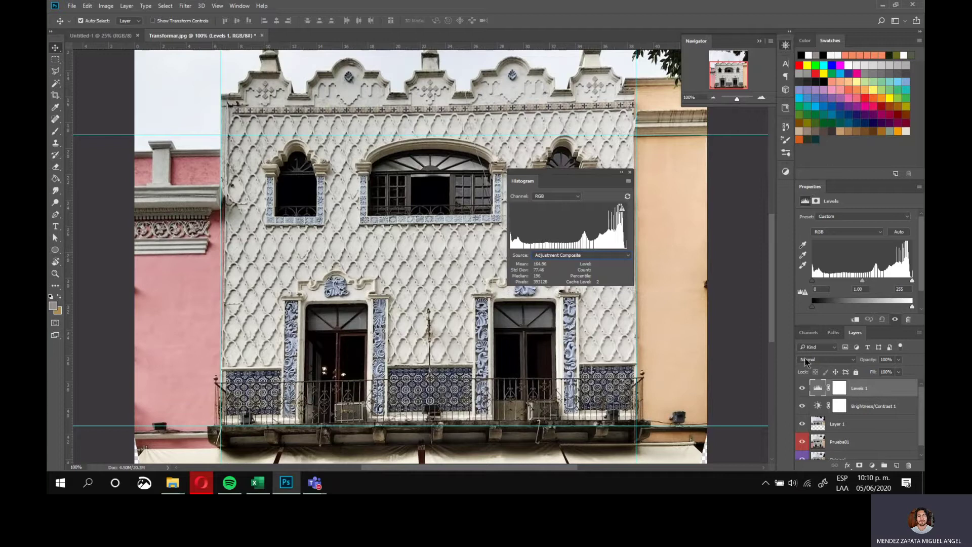
# View the Histogram's Luminosity and Colors channels, then return it to the RGB channel
pyautogui.click(551, 197)
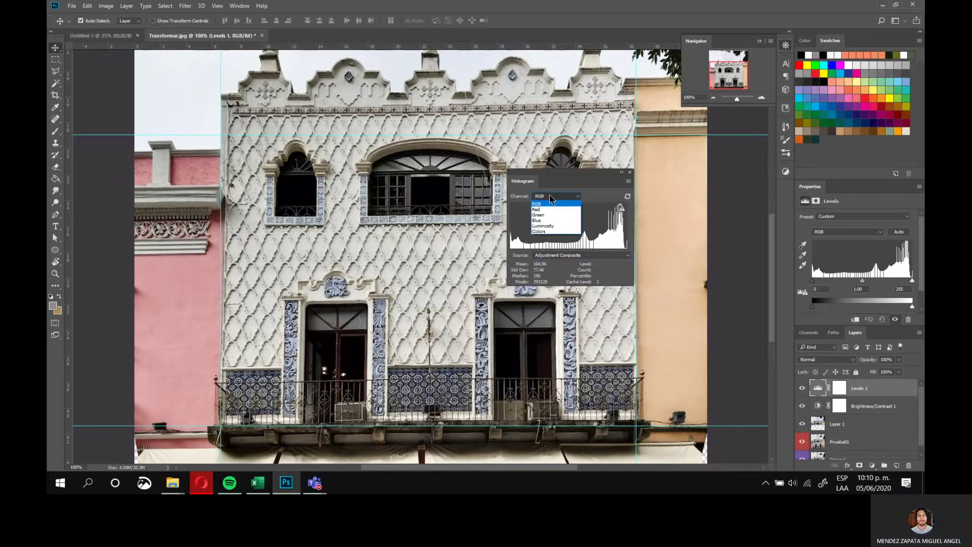
pyautogui.click(552, 226)
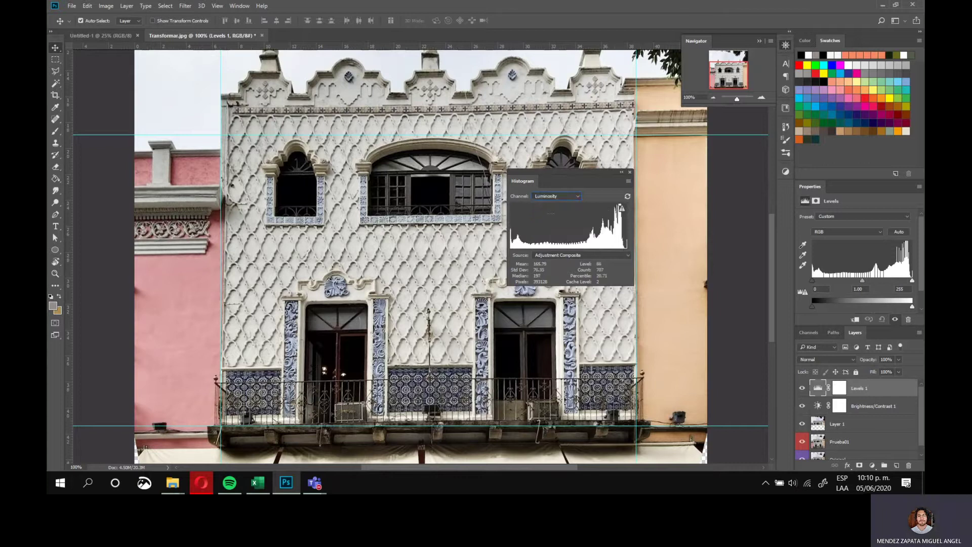
pyautogui.click(554, 196)
pyautogui.click(555, 237)
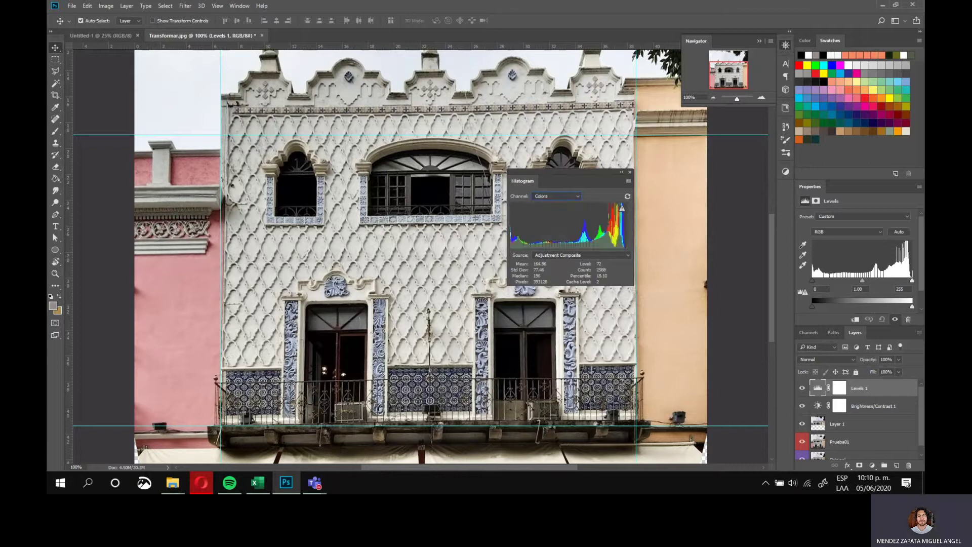
pyautogui.click(556, 196)
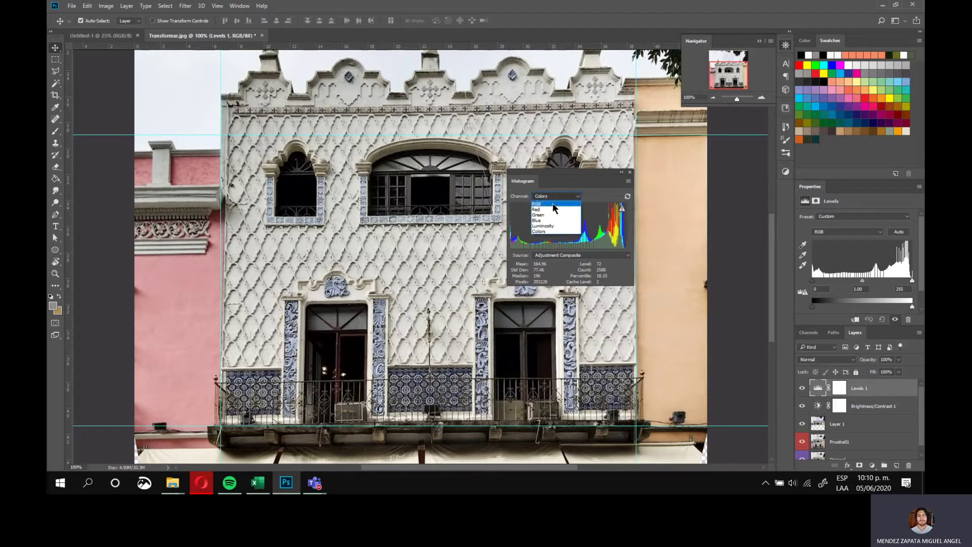
pyautogui.click(553, 204)
# Set the Histogram source to Entire Image, view the Levels 1 mask as Selected Layer, and return to Entire Image
pyautogui.click(597, 255)
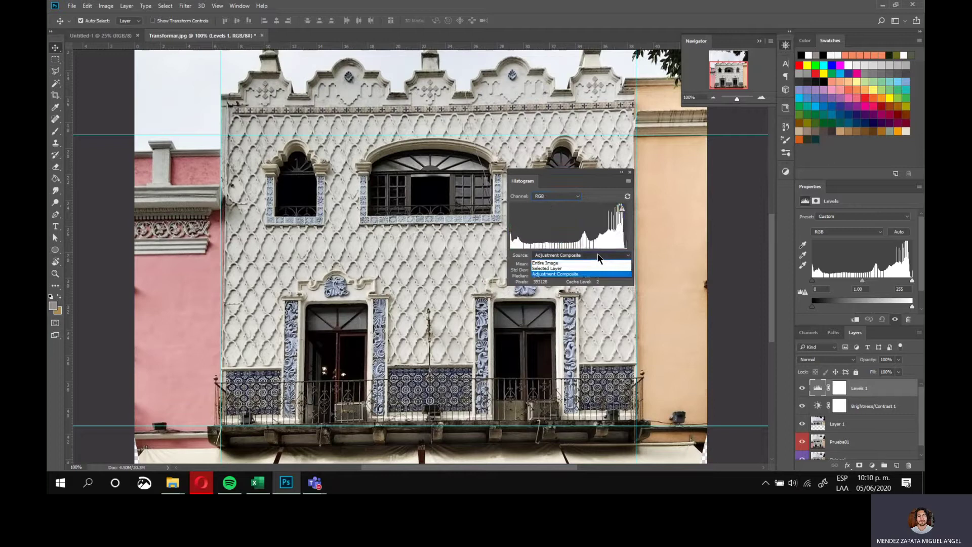
pyautogui.click(546, 263)
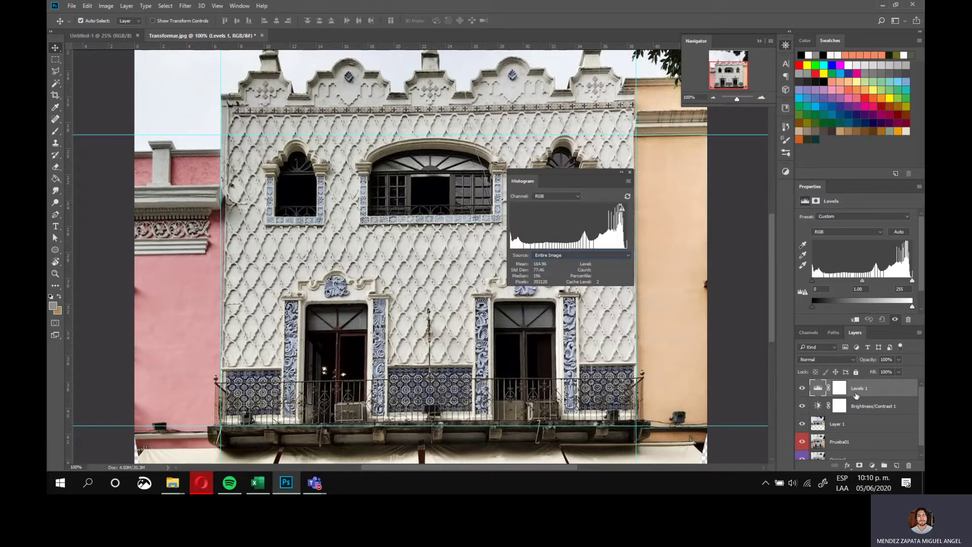
pyautogui.click(838, 388)
pyautogui.click(553, 259)
pyautogui.click(552, 263)
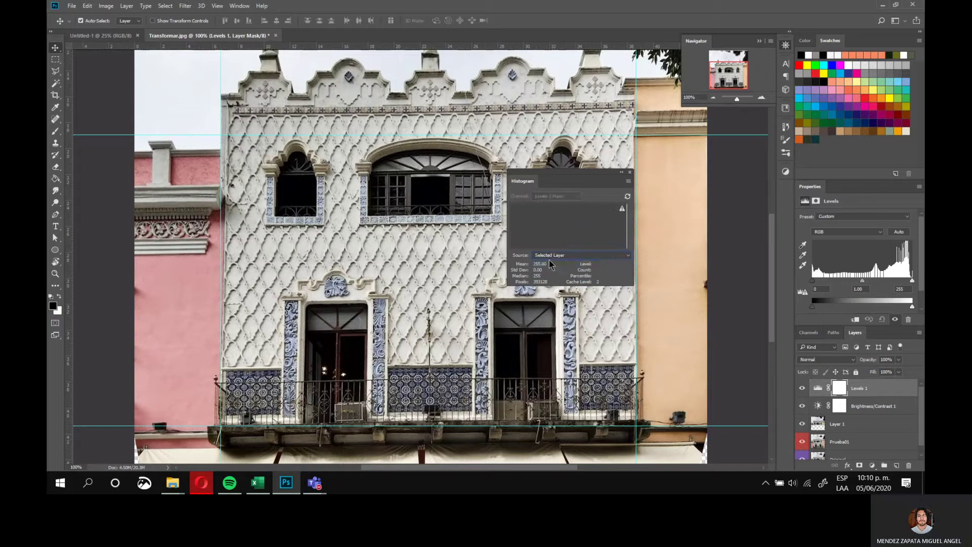
pyautogui.click(553, 260)
pyautogui.click(551, 263)
# View the Colors channel of the entire image in the Histogram, then close the Histogram
pyautogui.click(556, 196)
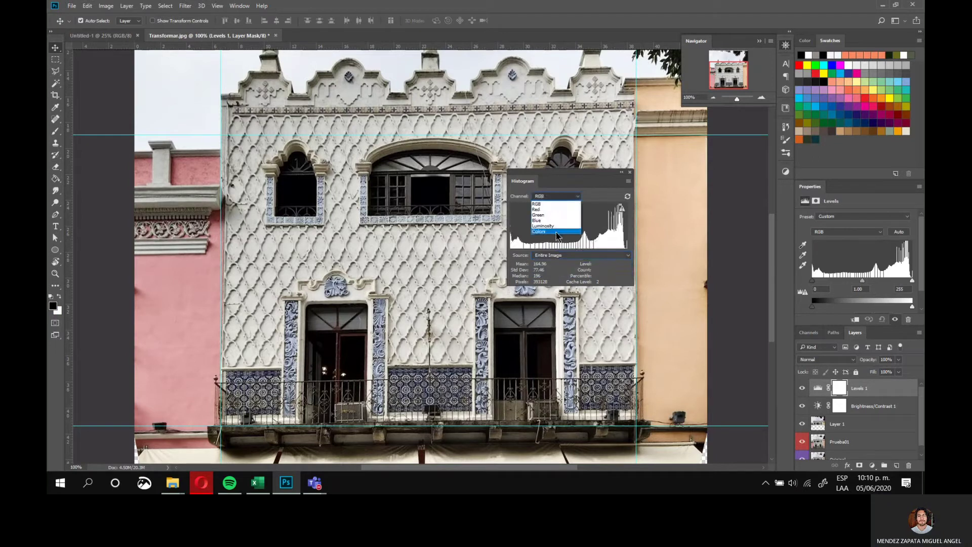
pyautogui.click(556, 232)
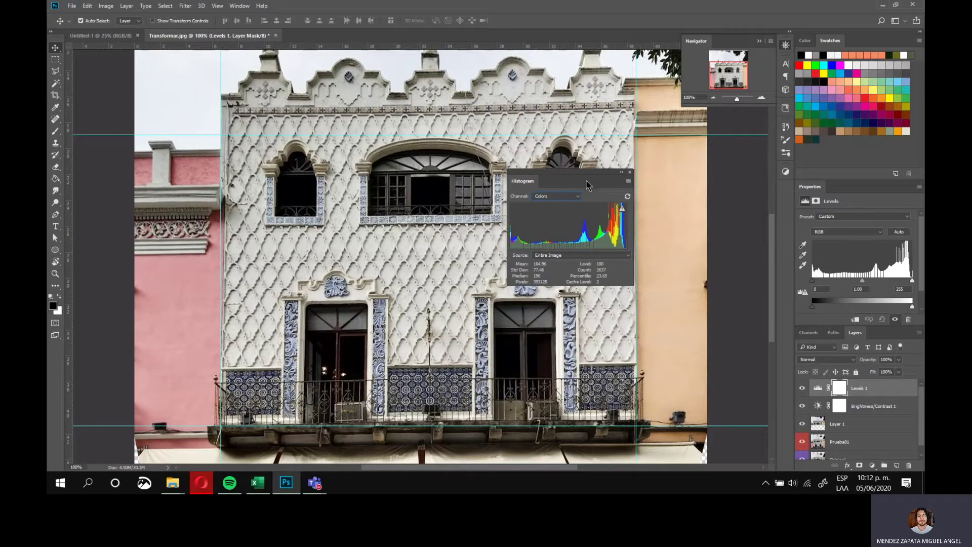
pyautogui.moveTo(585, 184); pyautogui.dragTo(618, 178)
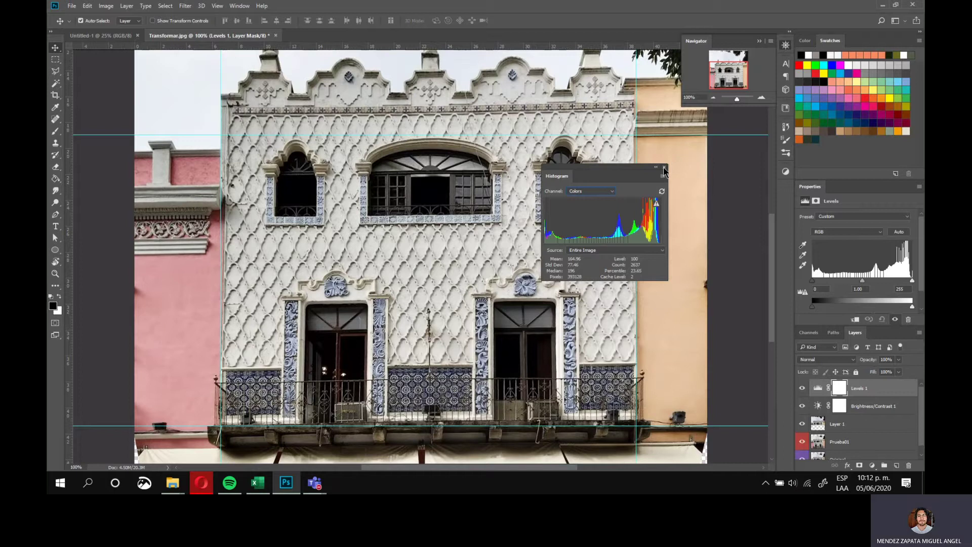
pyautogui.click(663, 167)
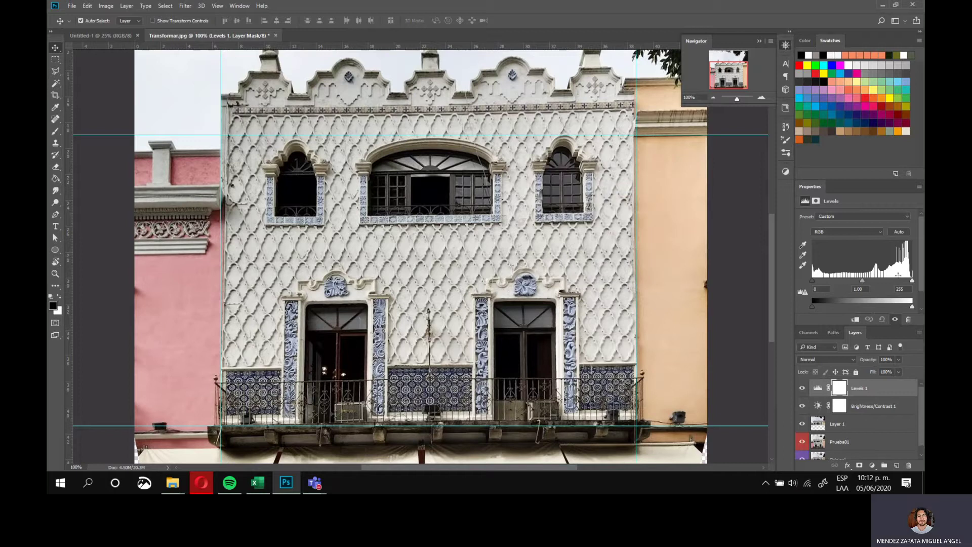
# Try brightening the photo with a Levels 1 white input of about 229, then restore it to 255
pyautogui.scroll(3, 718, 254)
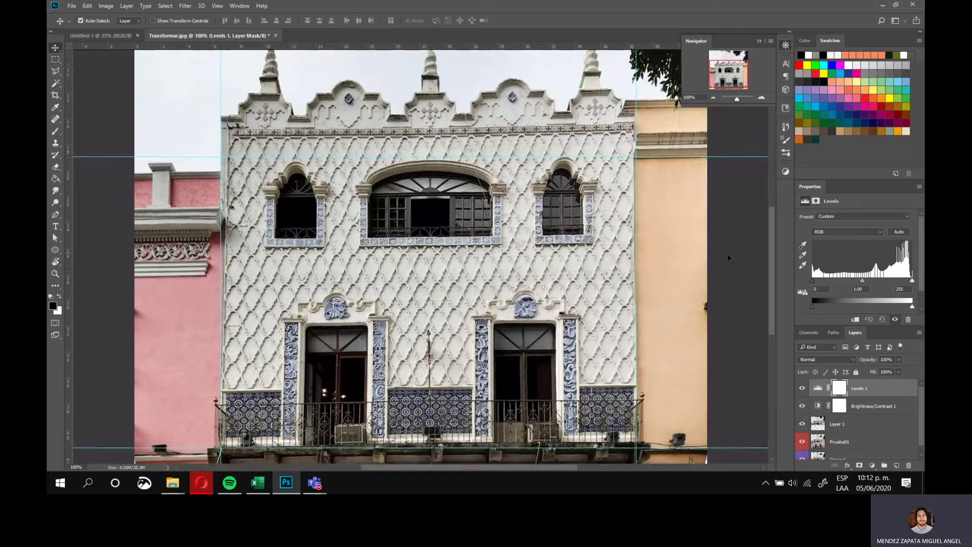
pyautogui.scroll(5, 718, 257)
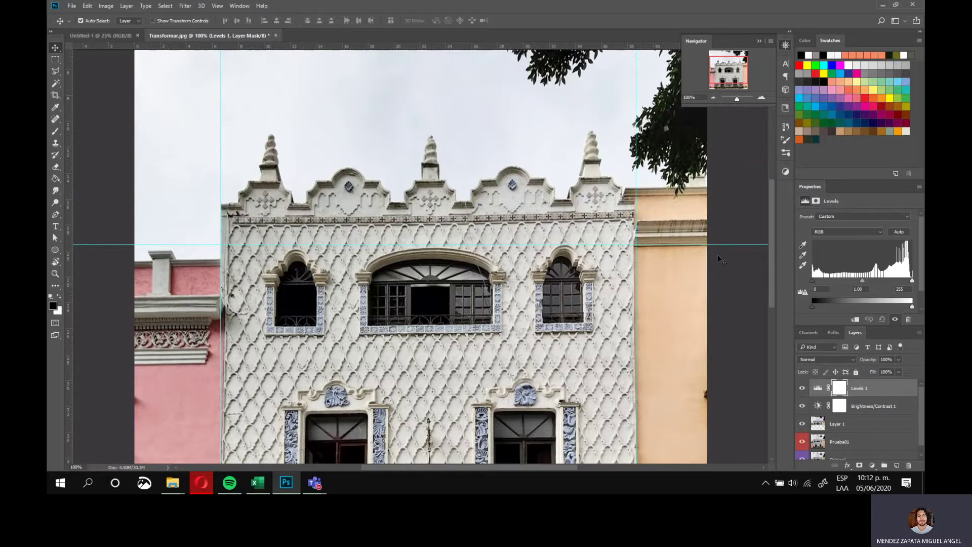
pyautogui.scroll(5, 722, 259)
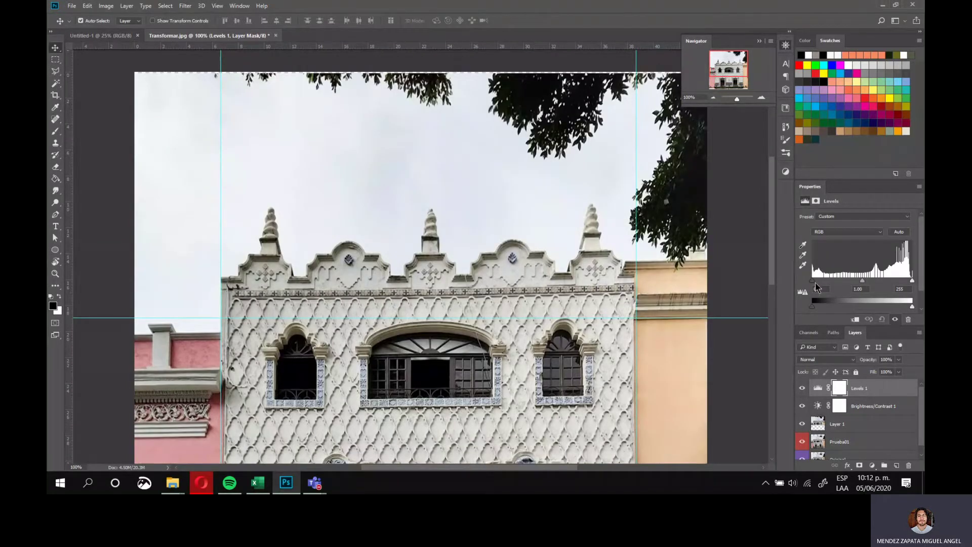
pyautogui.moveTo(815, 284)
pyautogui.mouseDown()
pyautogui.moveTo(840, 300)
pyautogui.moveTo(812, 298)
pyautogui.mouseUp()
pyautogui.moveTo(911, 281)
pyautogui.mouseDown()
pyautogui.moveTo(895, 281)
pyautogui.moveTo(909, 281)
pyautogui.mouseUp()
pyautogui.click(901, 289)
pyautogui.press('BackSpace')
pyautogui.write('5')
pyautogui.moveTo(912, 281)
pyautogui.mouseDown()
pyautogui.moveTo(885, 280)
pyautogui.moveTo(904, 283)
pyautogui.mouseUp()
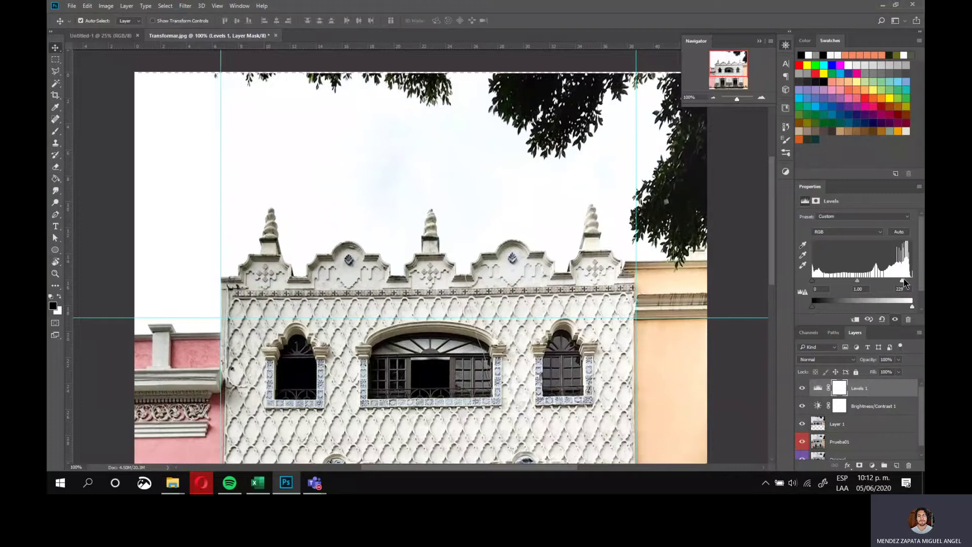
pyautogui.hotkey('ctrl', '-')
pyautogui.hotkey('ctrl', '-')
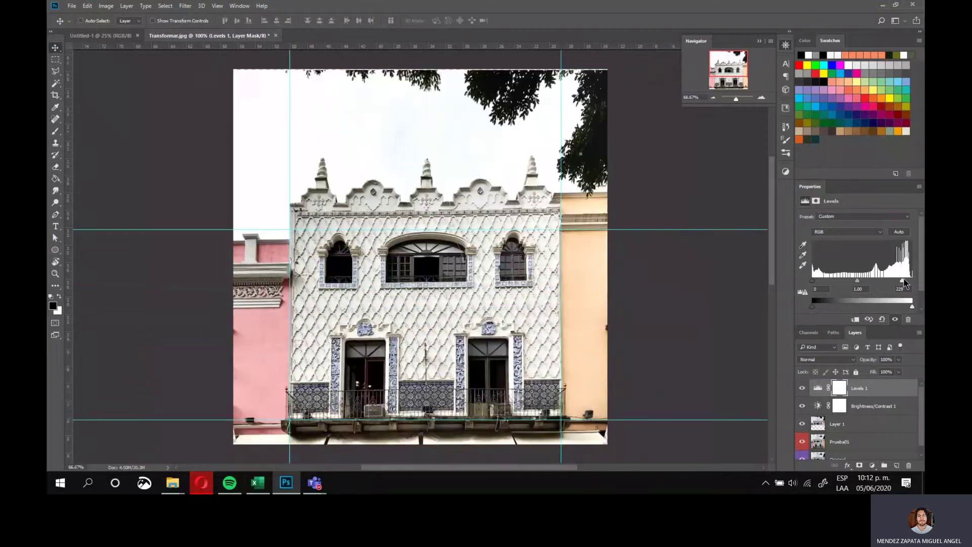
pyautogui.hotkey('ctrl', '+')
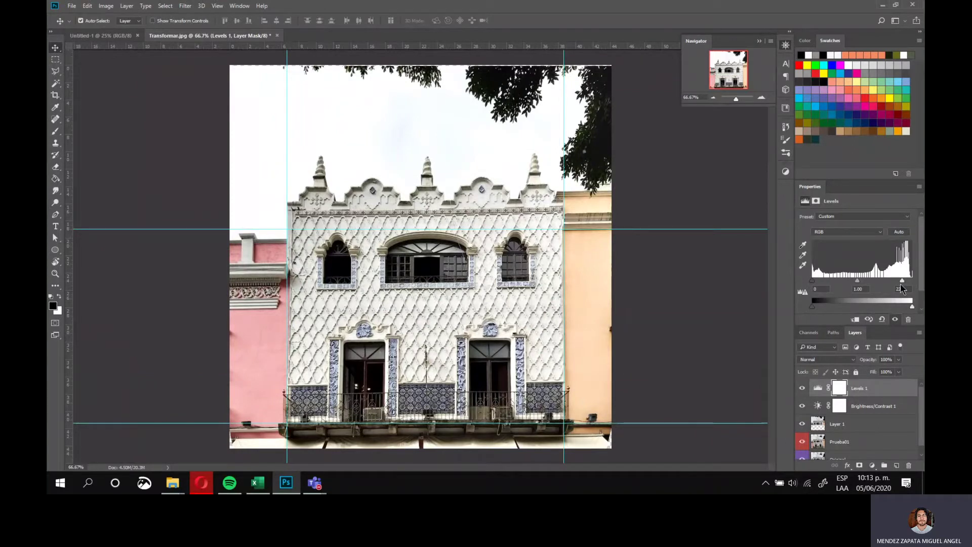
pyautogui.moveTo(901, 280); pyautogui.dragTo(922, 289)
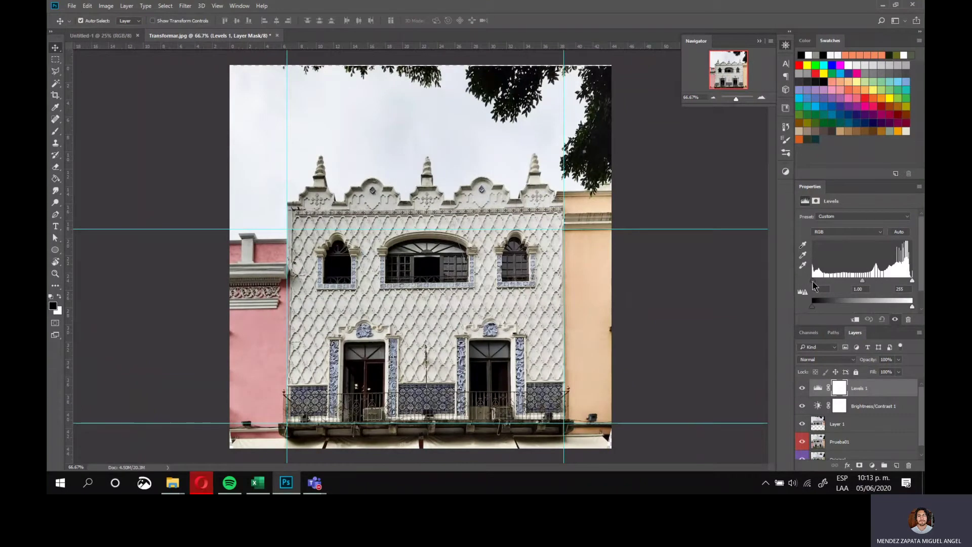
# Try extreme Levels 1 settings with black input 90, midtone 2.12 and white input 59, then restore the midtone to 1.00
pyautogui.moveTo(812, 284); pyautogui.dragTo(848, 288)
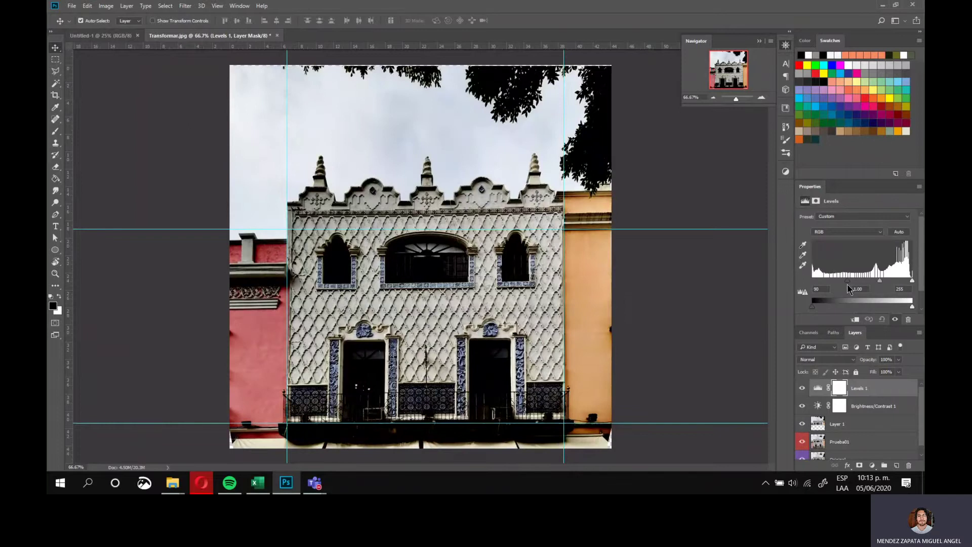
pyautogui.moveTo(848, 288)
pyautogui.mouseDown()
pyautogui.moveTo(812, 288)
pyautogui.moveTo(889, 288)
pyautogui.moveTo(835, 288)
pyautogui.mouseUp()
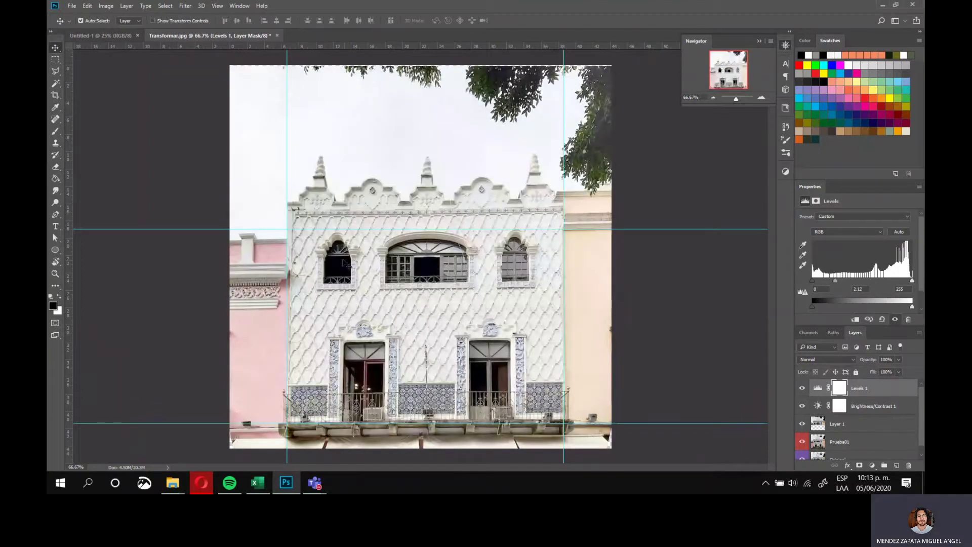
pyautogui.moveTo(912, 283); pyautogui.dragTo(831, 284)
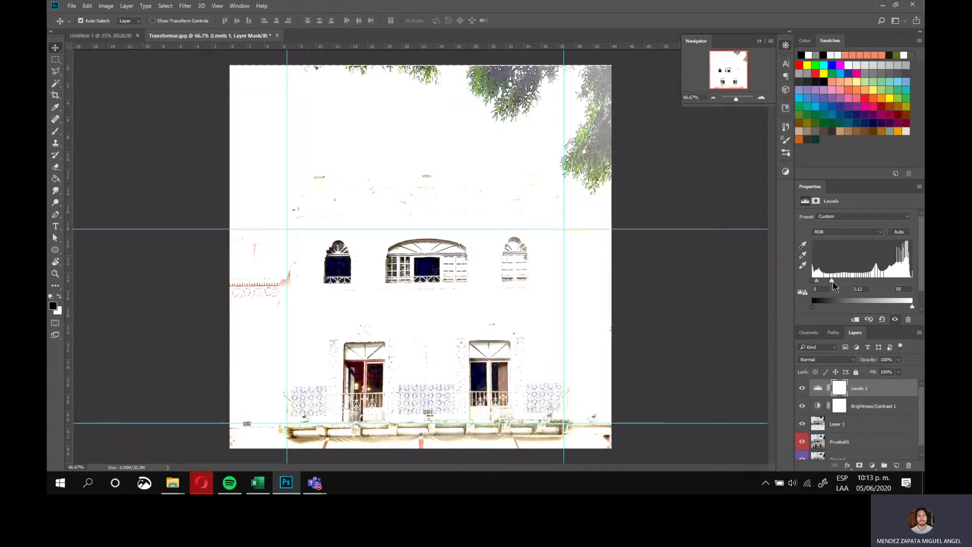
pyautogui.moveTo(834, 286)
pyautogui.mouseDown()
pyautogui.moveTo(847, 281)
pyautogui.moveTo(837, 281)
pyautogui.mouseUp()
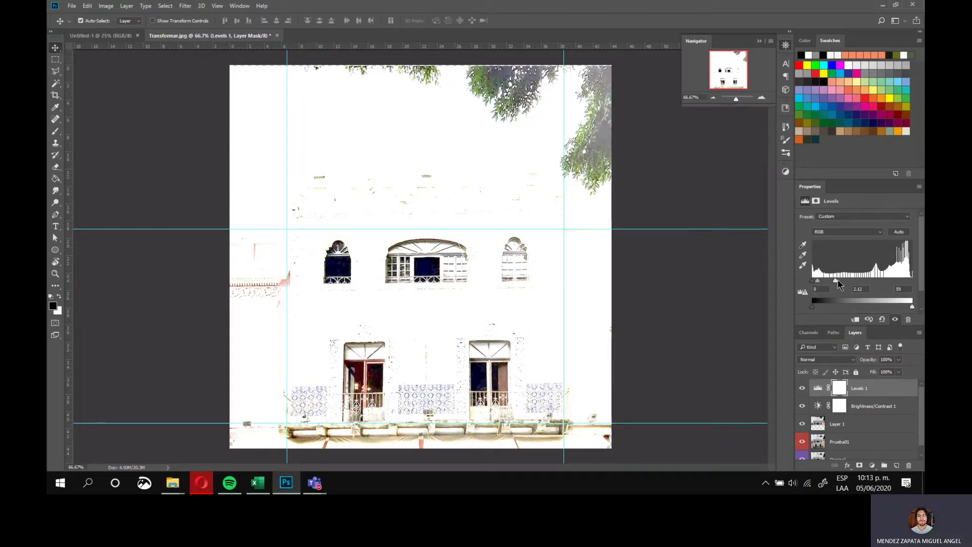
pyautogui.moveTo(837, 279); pyautogui.dragTo(862, 282)
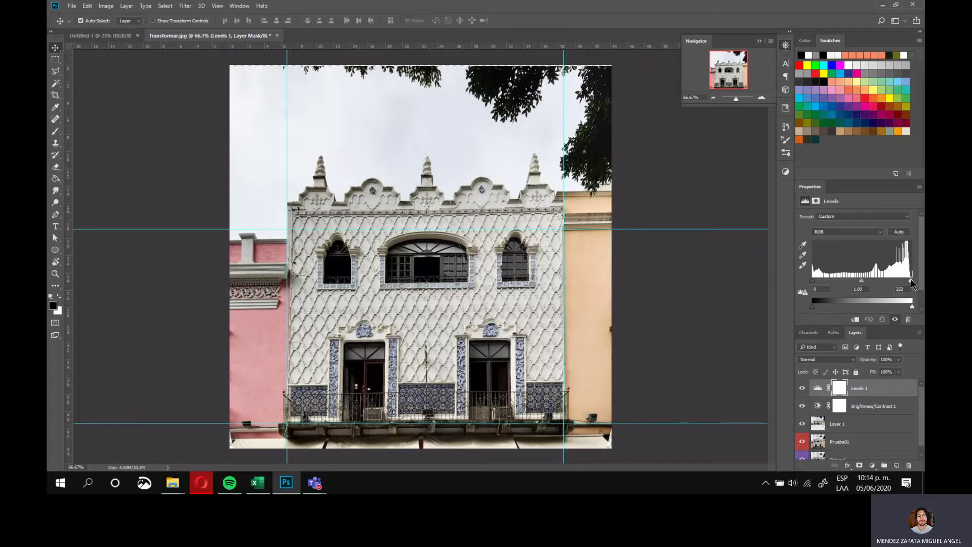
# Lower the RGB white input of Levels 1 to about 248 and try adjusting the Blue channel's input levels
pyautogui.moveTo(911, 282); pyautogui.dragTo(905, 282)
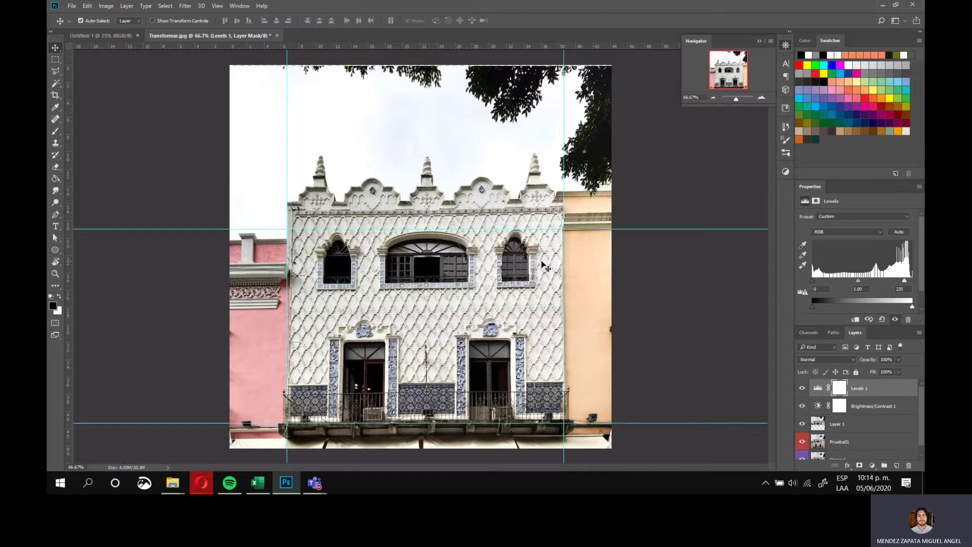
pyautogui.moveTo(904, 280); pyautogui.dragTo(911, 283)
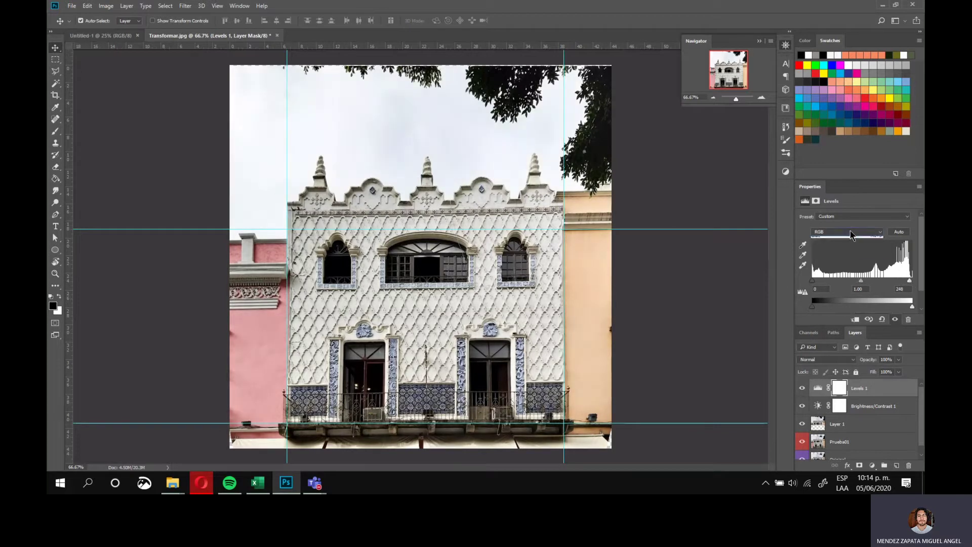
pyautogui.click(851, 232)
pyautogui.click(840, 256)
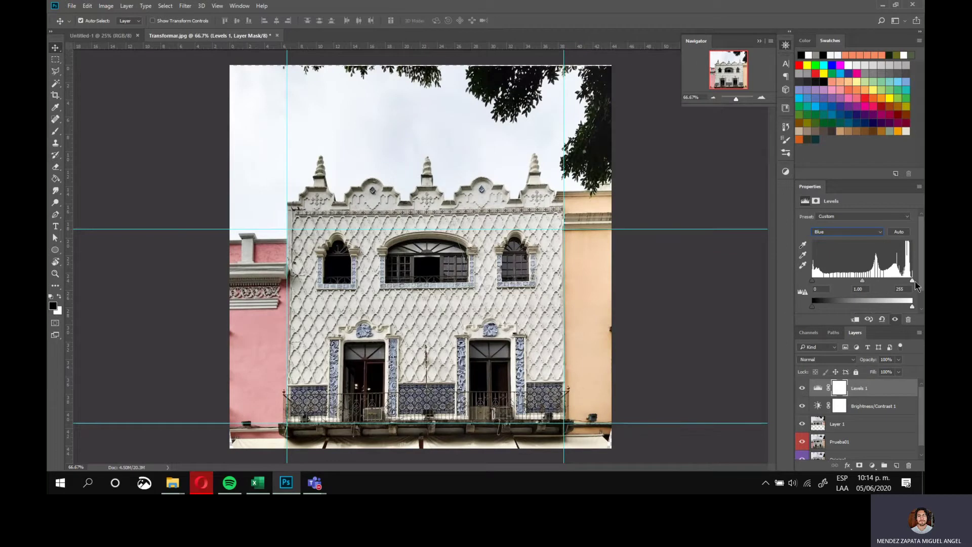
pyautogui.moveTo(914, 281); pyautogui.dragTo(865, 282)
# Switch Levels 1 to the Red channel, try a lighter red midtone, and set its midtone input to 0.95
pyautogui.click(857, 241)
pyautogui.click(848, 245)
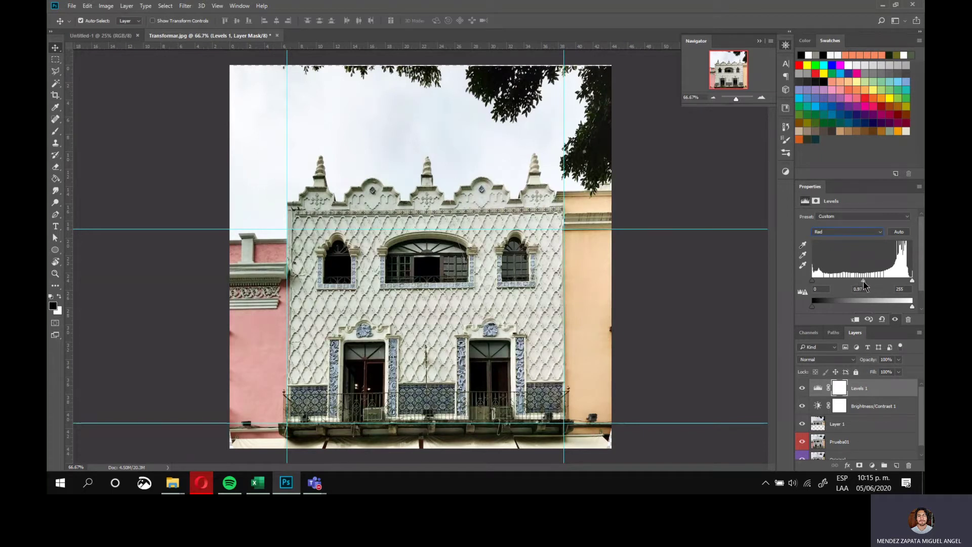
pyautogui.moveTo(864, 281); pyautogui.dragTo(850, 283)
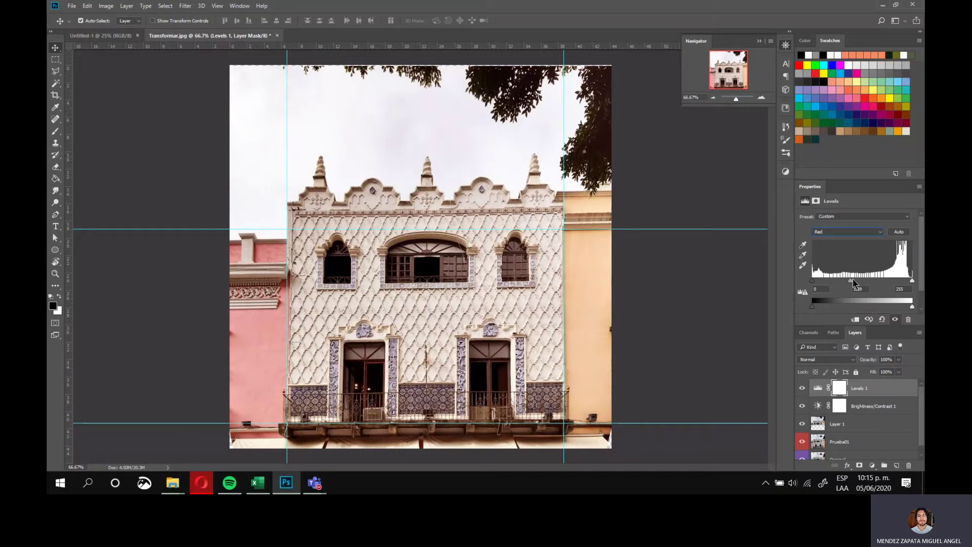
pyautogui.moveTo(852, 279); pyautogui.dragTo(863, 281)
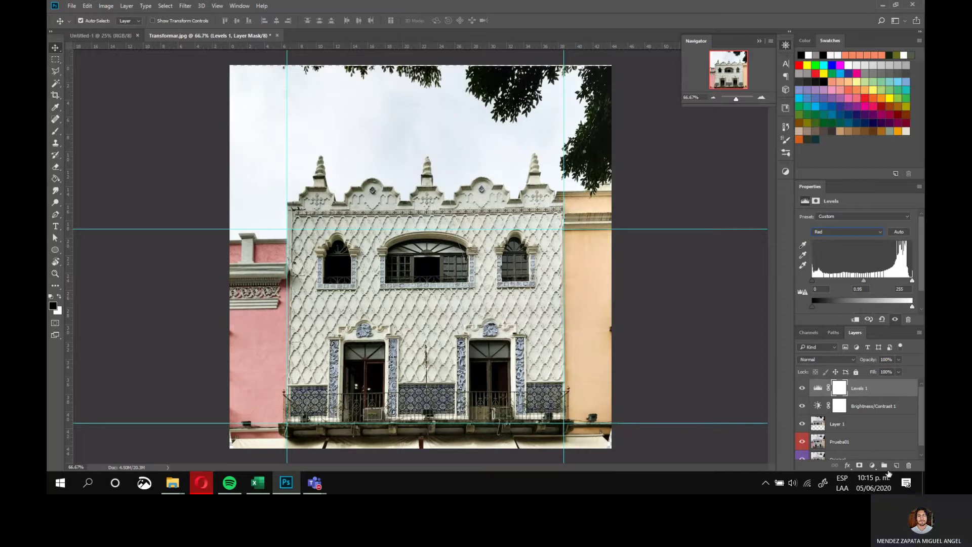
# Deselect the layers and compare the photo with the Levels 1 and Brightness/Contrast 1 adjustments hidden and shown
pyautogui.click(678, 283)
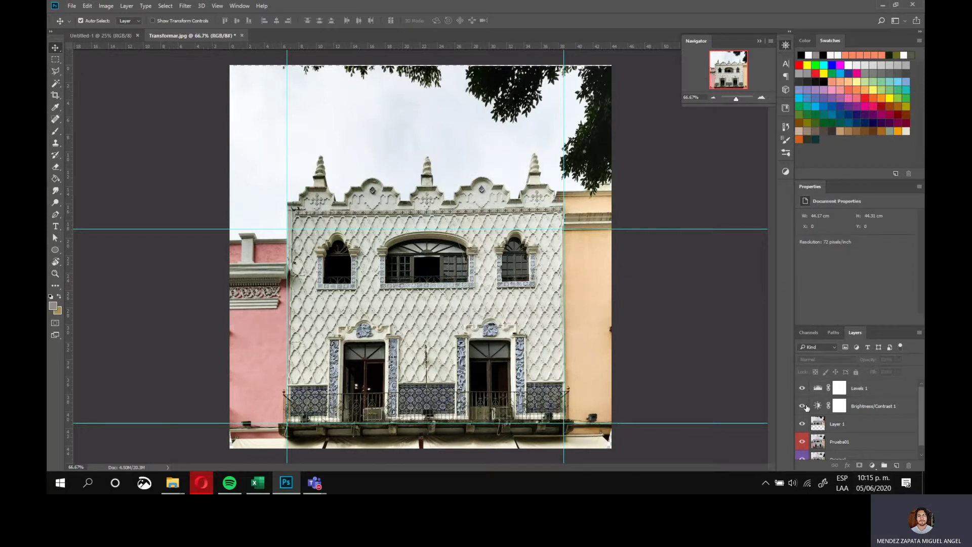
pyautogui.click(802, 388)
pyautogui.click(802, 405)
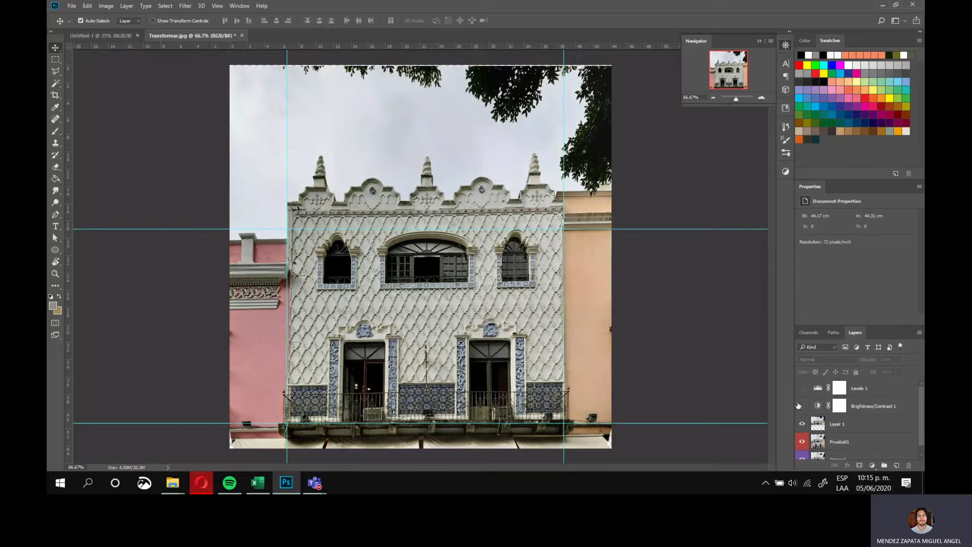
pyautogui.click(802, 406)
pyautogui.click(802, 388)
pyautogui.press('ctrl')
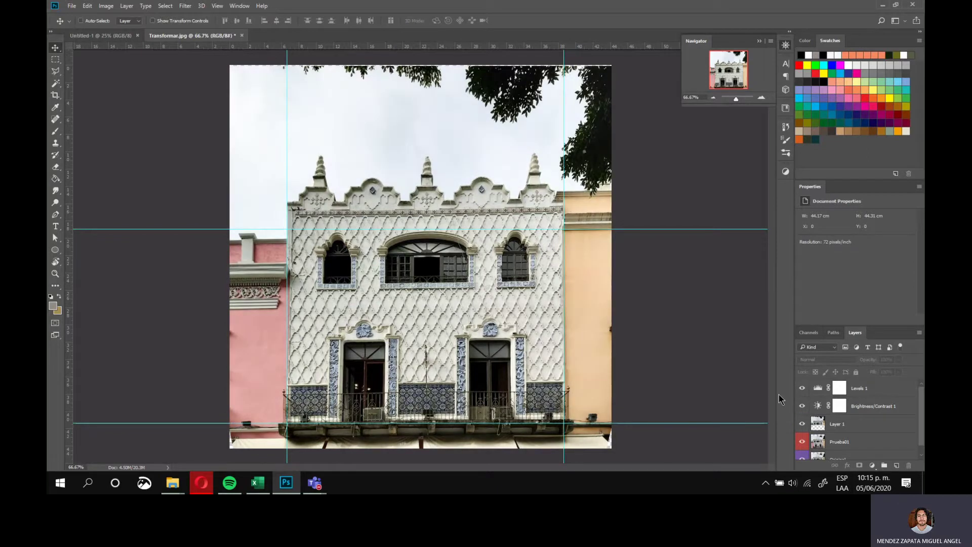
pyautogui.hotkey('ctrl', '-')
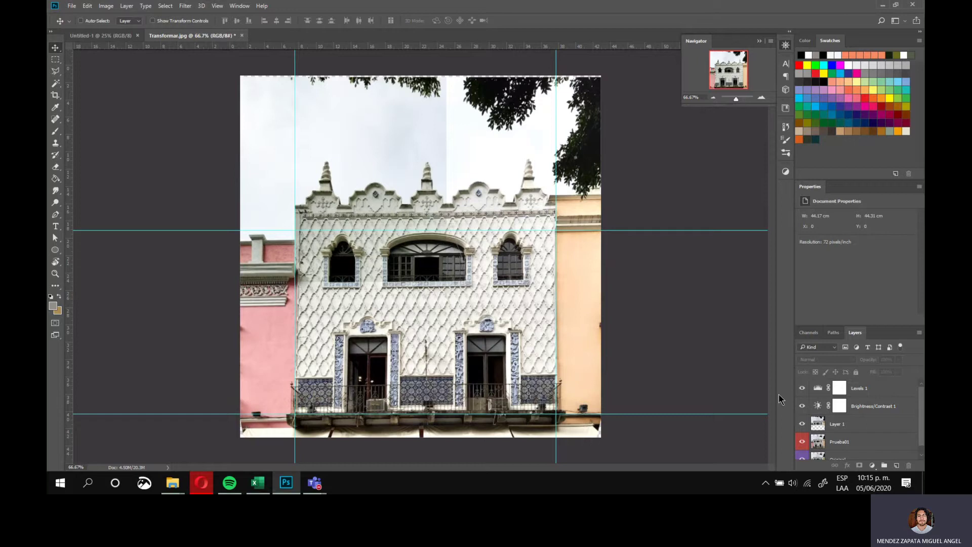
pyautogui.hotkey('ctrl', '-')
pyautogui.hotkey('ctrl', '+')
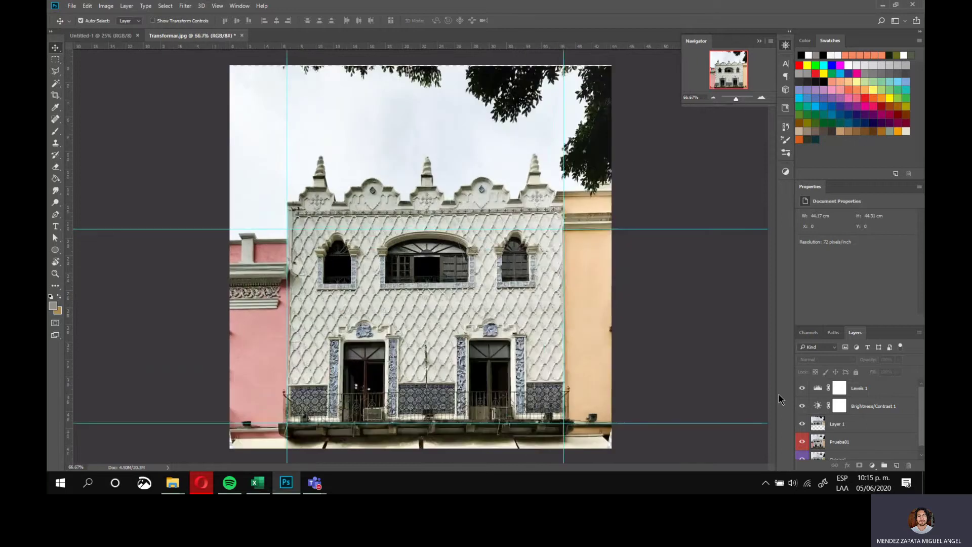
# Add a Curves adjustment layer above Levels 1 and bring its full curve graph into view
pyautogui.click(873, 465)
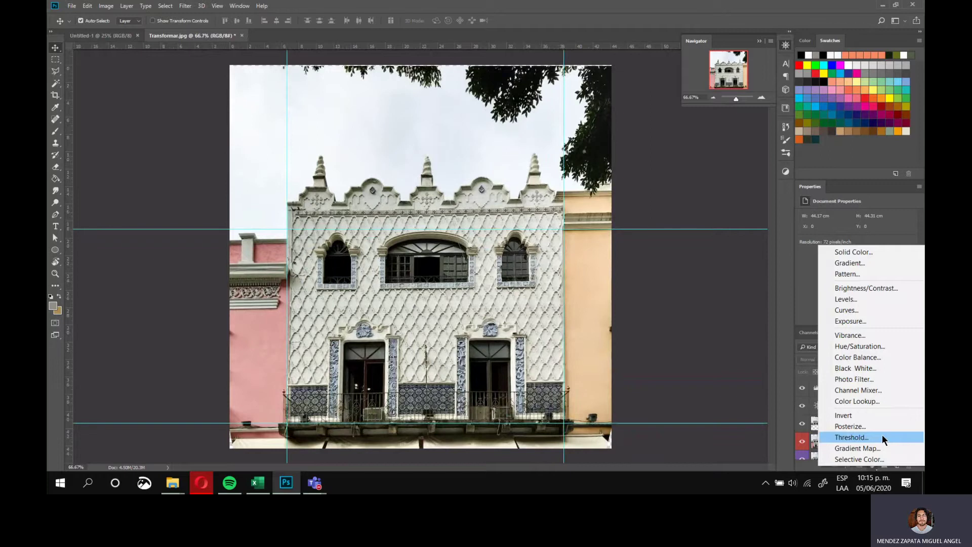
pyautogui.click(868, 308)
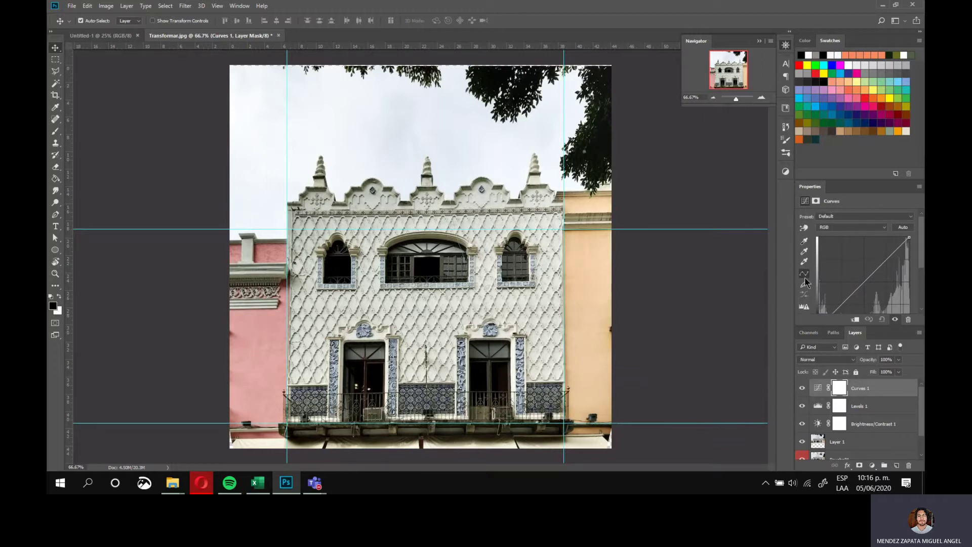
pyautogui.scroll(-2, 888, 234)
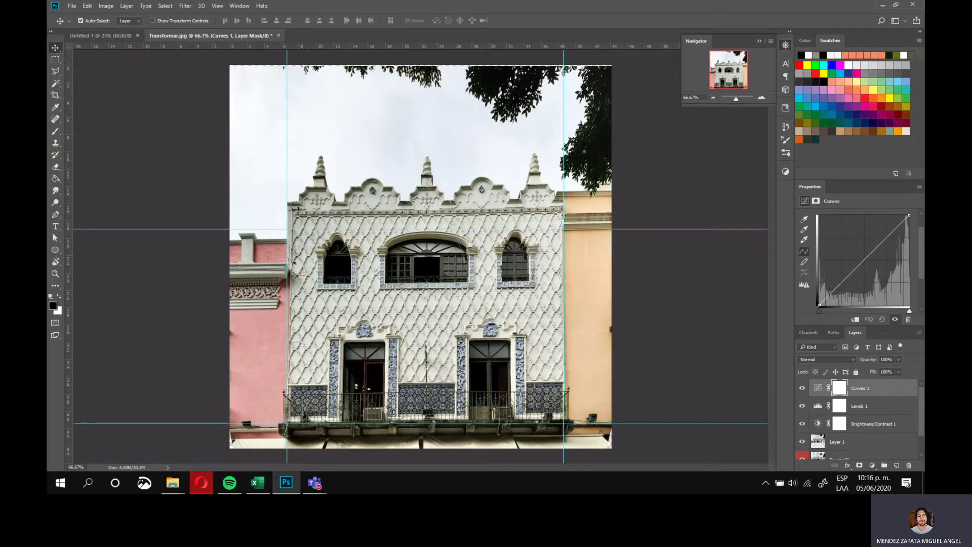
# Try darkening the midtones on the RGB curve, then lift the shadows and lower the highlights to about input 202, output 188
pyautogui.click(864, 260)
pyautogui.moveTo(864, 261); pyautogui.dragTo(867, 267)
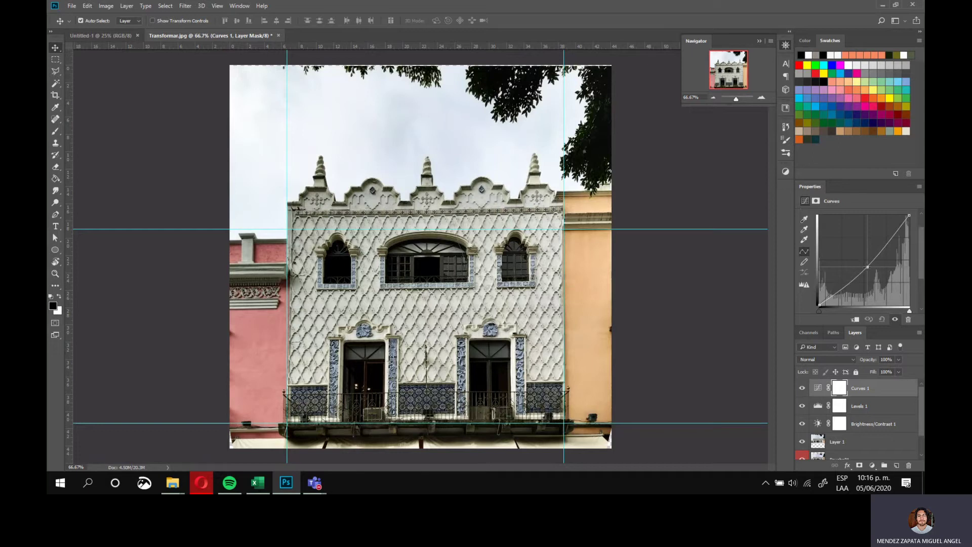
pyautogui.moveTo(867, 266); pyautogui.dragTo(836, 285)
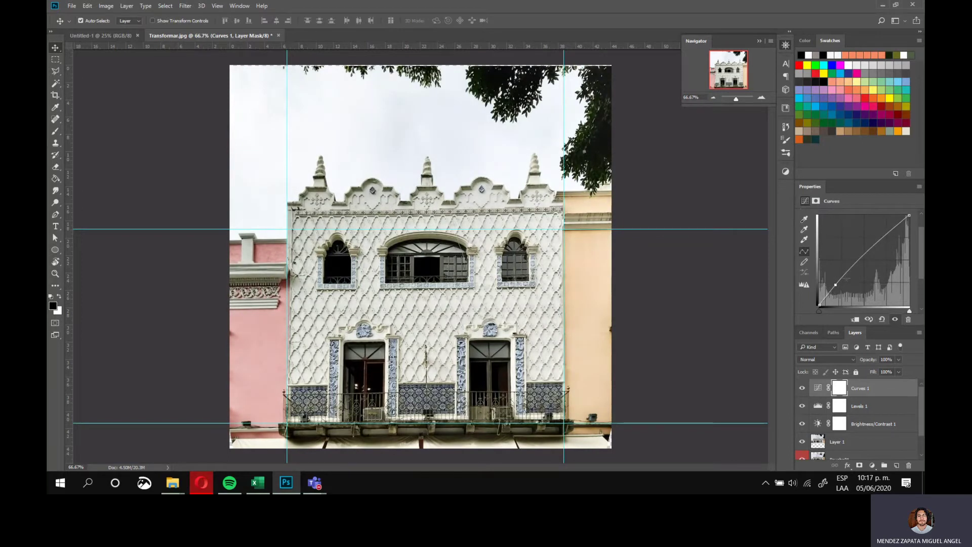
pyautogui.moveTo(884, 237); pyautogui.dragTo(890, 239)
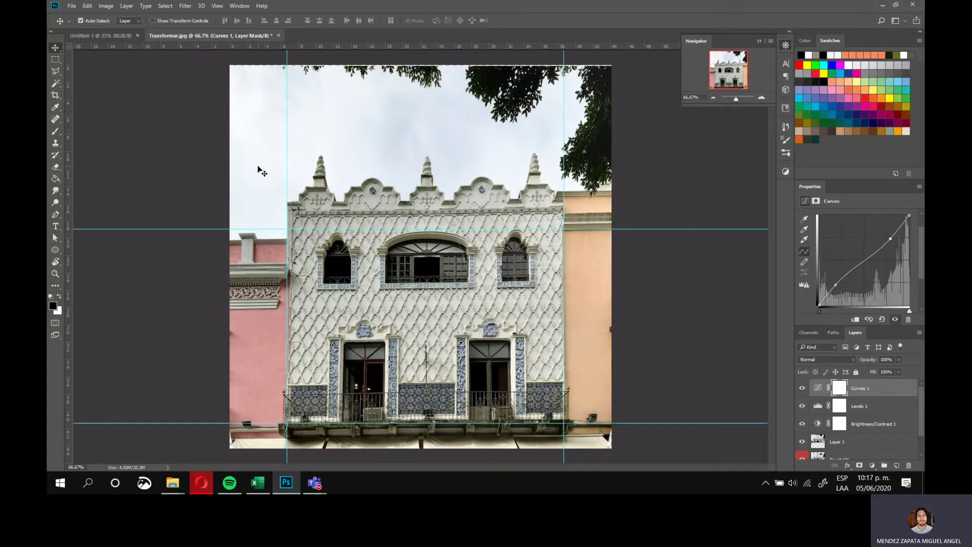
# Compare the photo with the Curves 1 adjustment hidden and shown
pyautogui.click(802, 389)
pyautogui.click(801, 390)
pyautogui.click(801, 390)
pyautogui.click(801, 390)
pyautogui.click(802, 390)
pyautogui.click(802, 392)
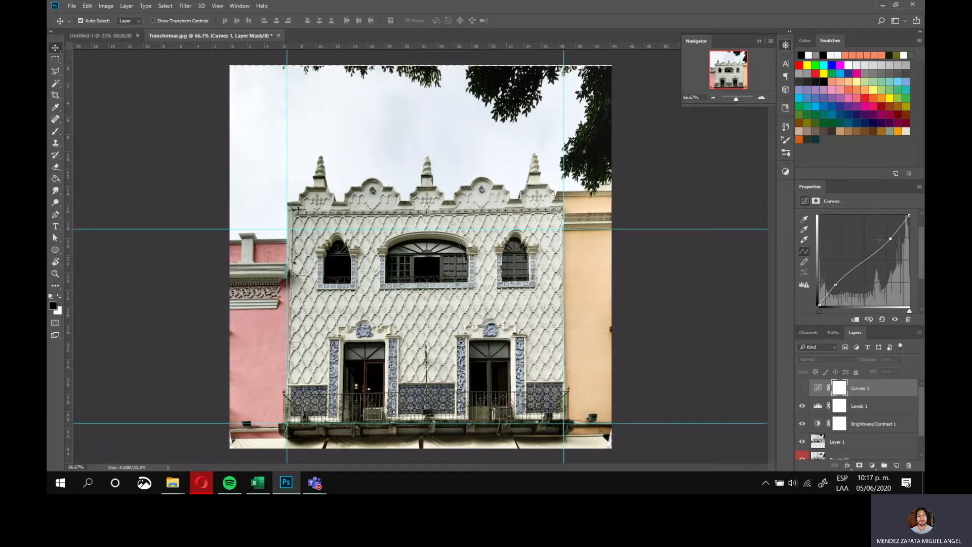
pyautogui.click(802, 388)
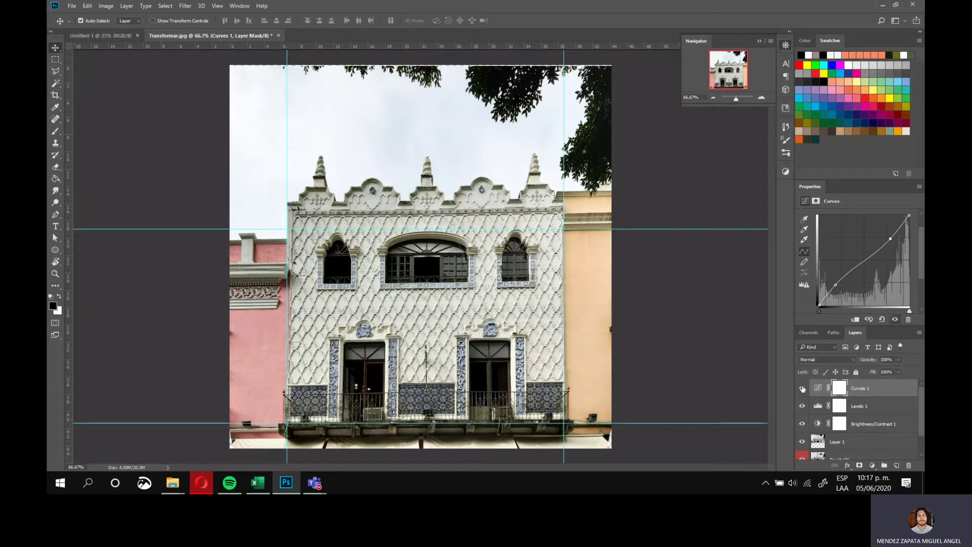
pyautogui.click(802, 388)
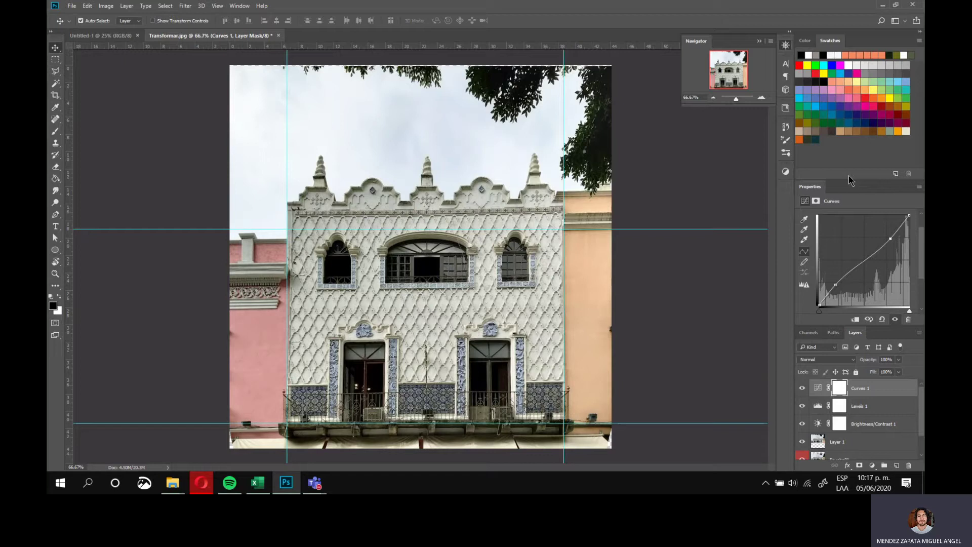
# Detach the Curves 1 properties from the dock, place them over the canvas and enlarge the curve graph
pyautogui.moveTo(850, 181); pyautogui.dragTo(851, 138)
pyautogui.click(918, 142)
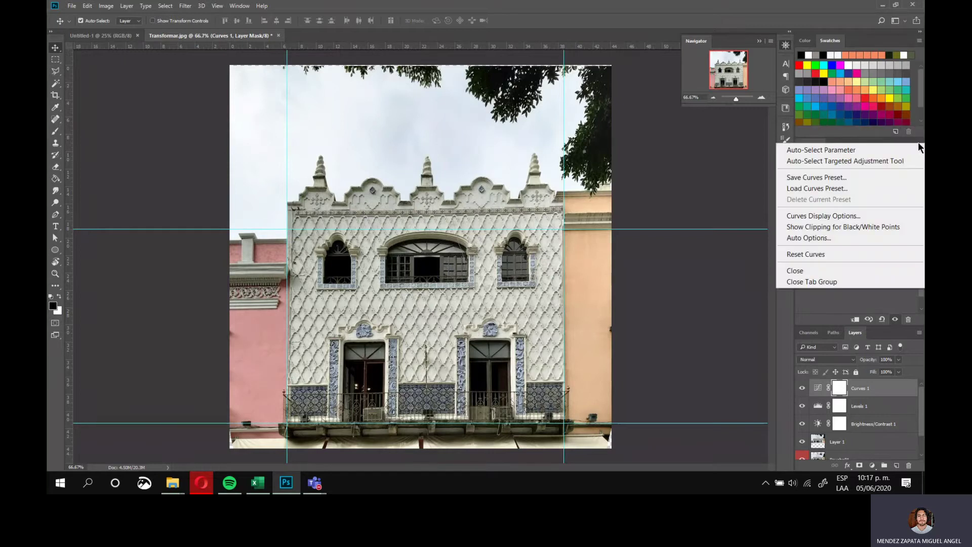
pyautogui.click(785, 306)
pyautogui.moveTo(807, 148); pyautogui.dragTo(644, 139)
pyautogui.click(760, 133)
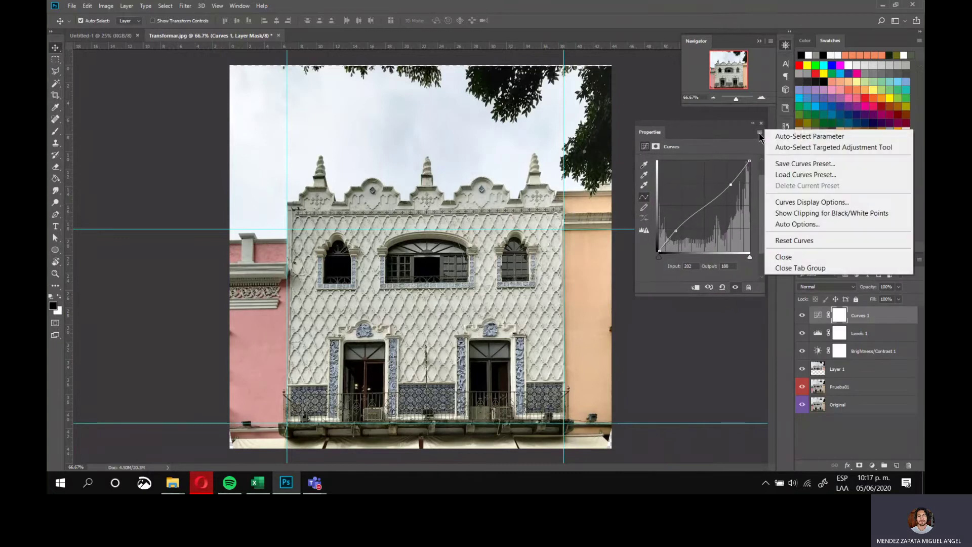
pyautogui.click(778, 342)
pyautogui.moveTo(765, 295); pyautogui.dragTo(782, 314)
pyautogui.moveTo(744, 144); pyautogui.dragTo(722, 142)
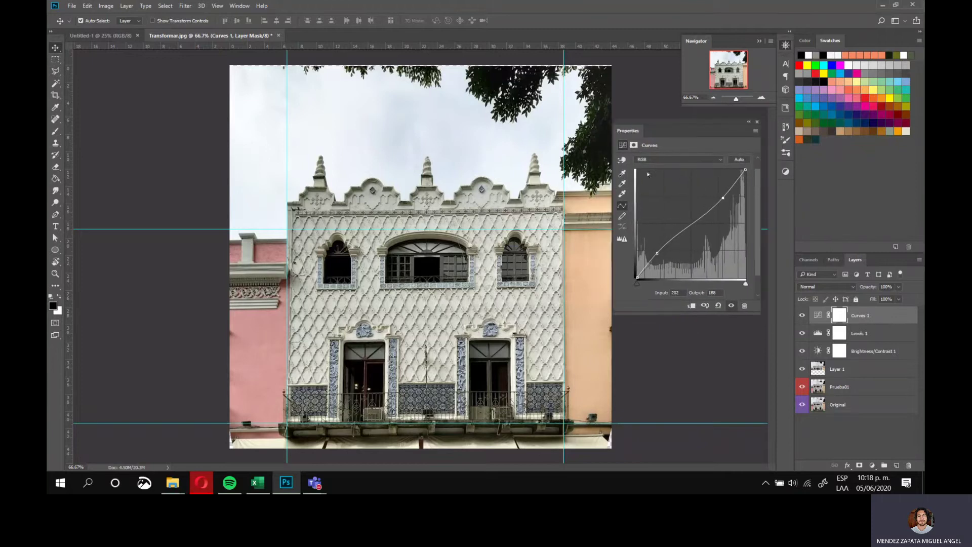
# Examine the curves and histograms of the Red, Green and Blue channels in Curves 1
pyautogui.click(664, 161)
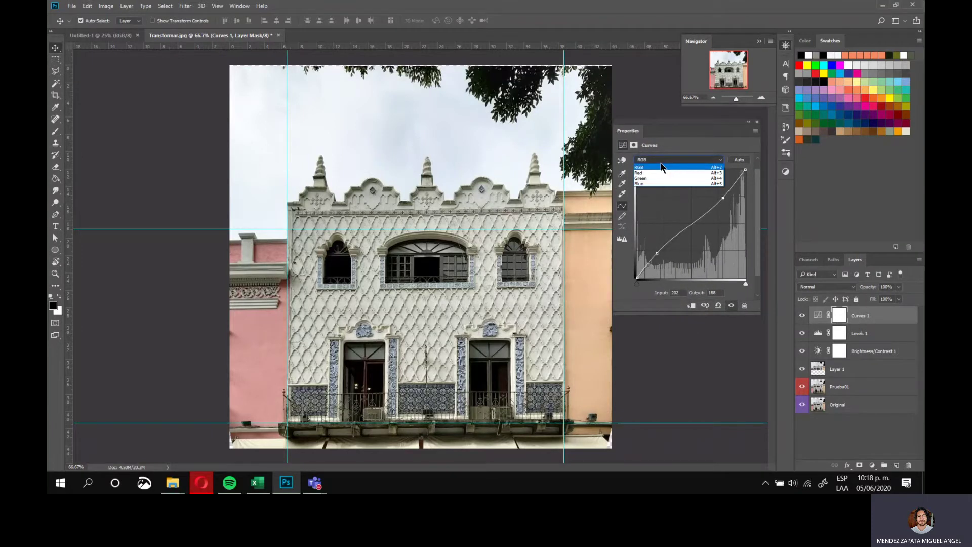
pyautogui.click(648, 174)
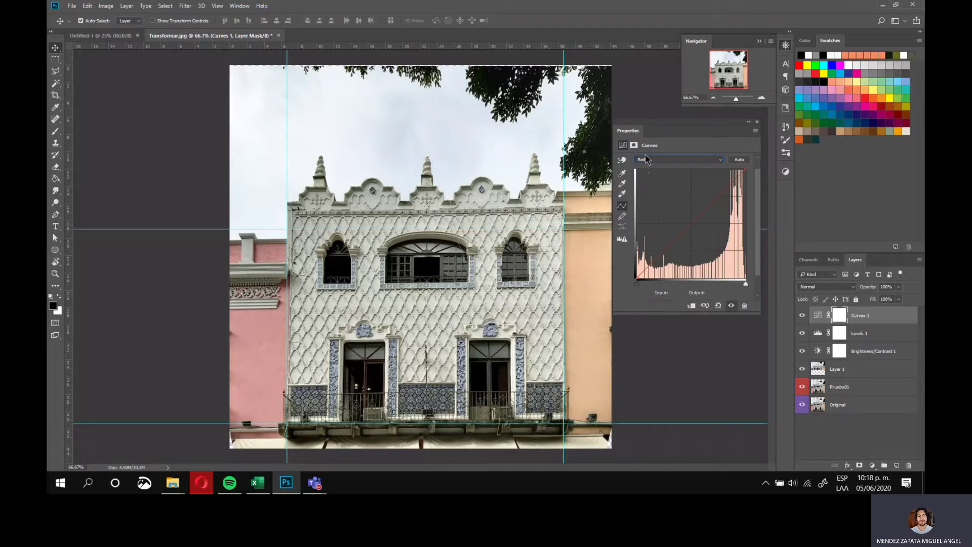
pyautogui.click(648, 162)
pyautogui.click(650, 176)
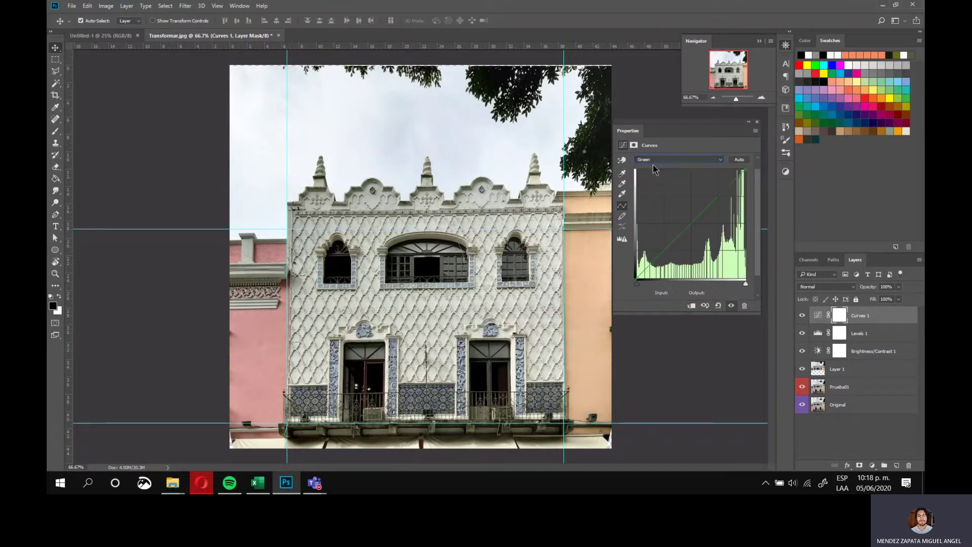
pyautogui.click(653, 160)
pyautogui.click(653, 180)
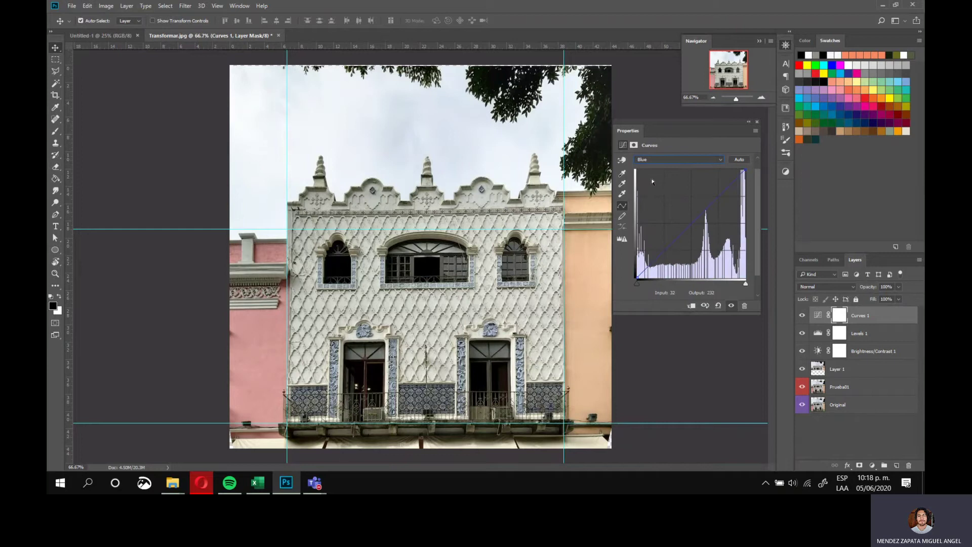
# Try a Red channel curve with a shadow point at input 29, output 24 and a highlight point at input 175, output 184
pyautogui.hotkey('alt', '3')
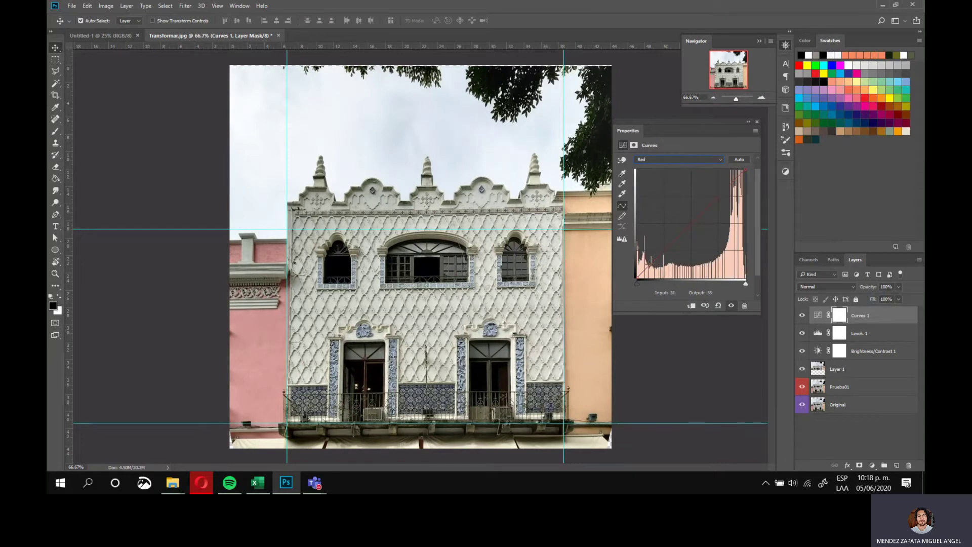
pyautogui.moveTo(652, 263); pyautogui.dragTo(652, 267)
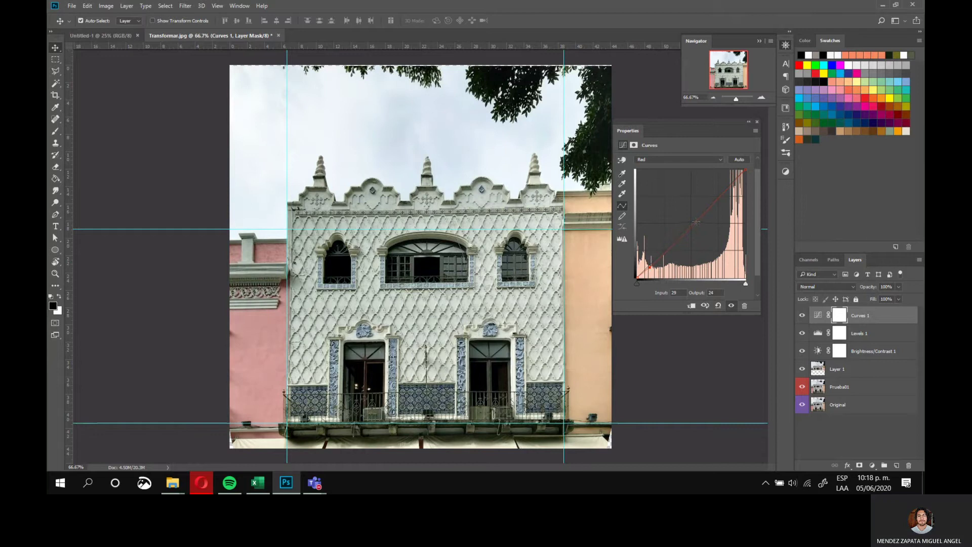
pyautogui.moveTo(696, 222); pyautogui.dragTo(711, 200)
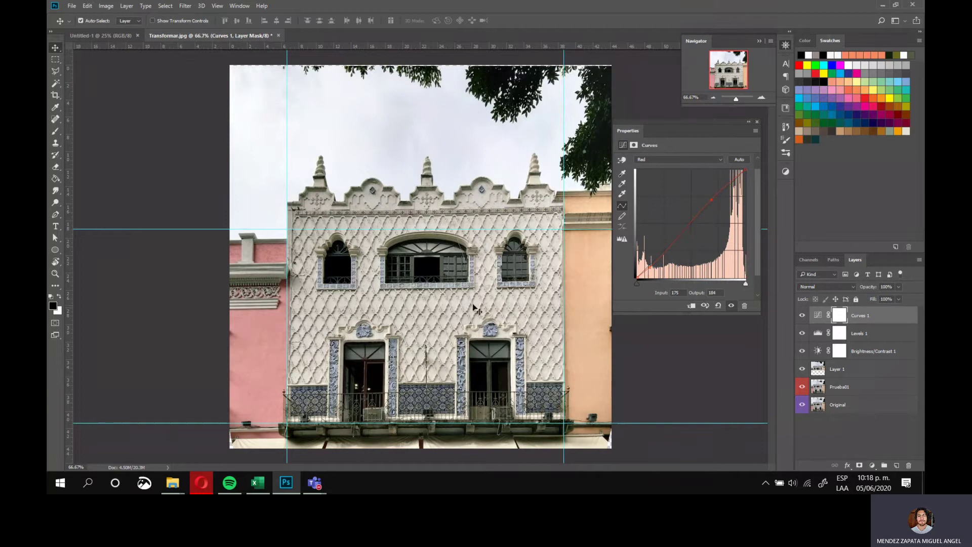
# Try a Green curve with points near input 40, output 44 and input 185, output 185, and reset the whole Curves 1 adjustment
pyautogui.click(665, 161)
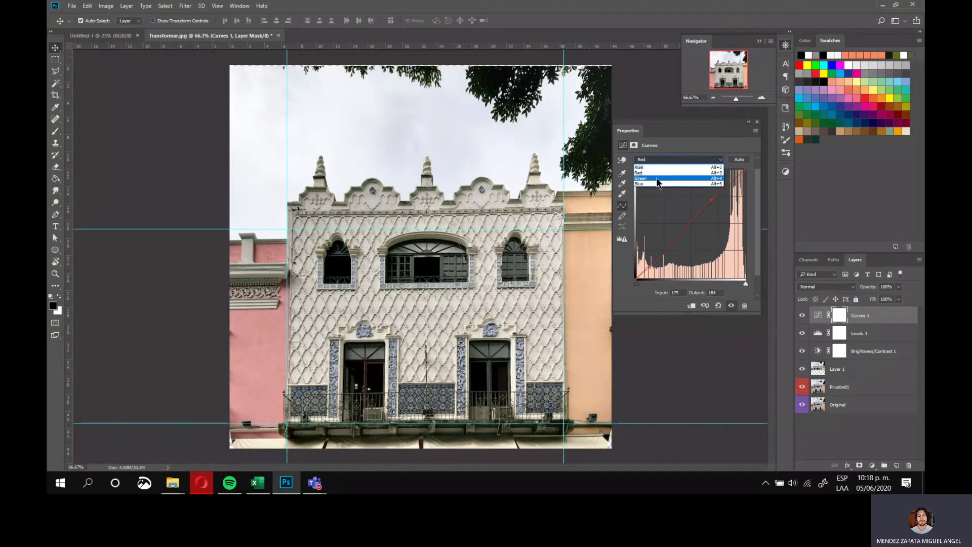
pyautogui.click(673, 180)
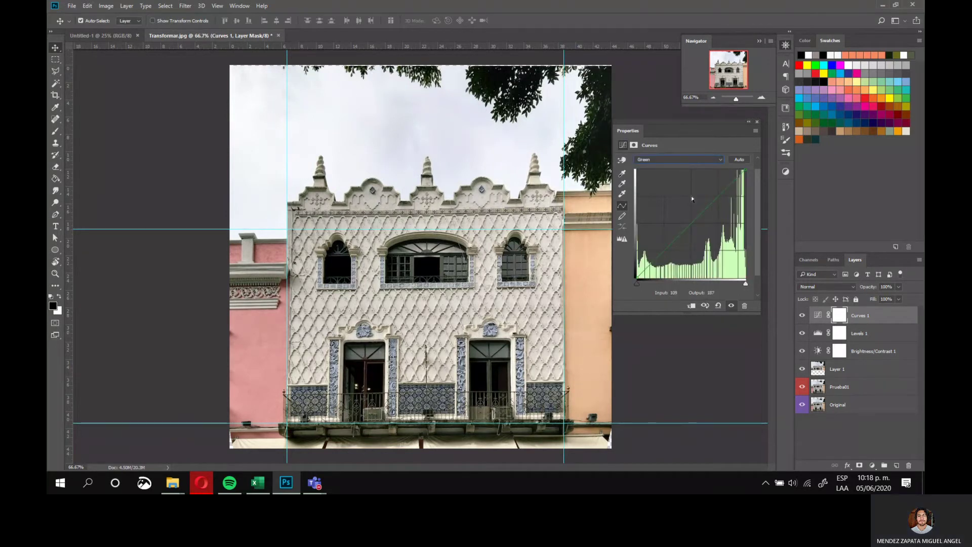
pyautogui.click(715, 200)
pyautogui.moveTo(715, 201); pyautogui.dragTo(716, 202)
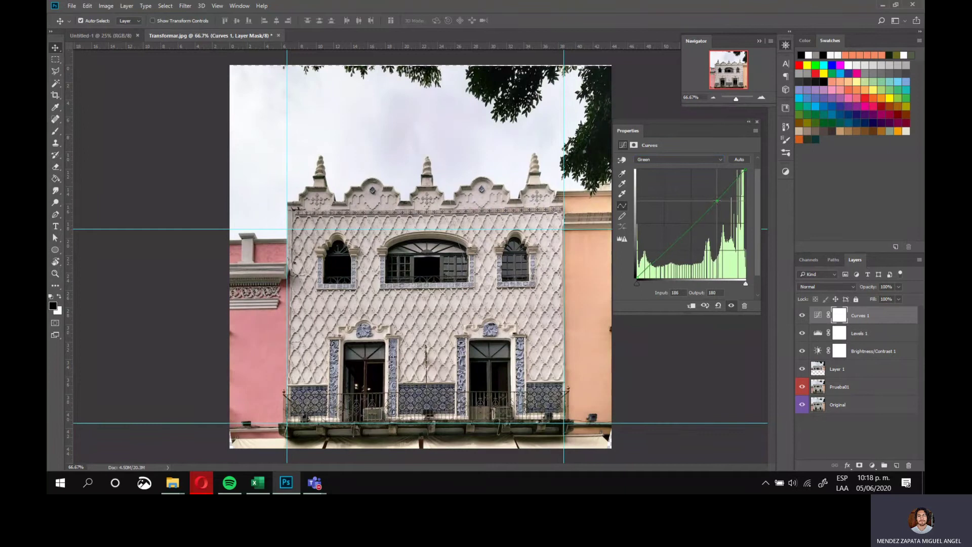
pyautogui.click(658, 252)
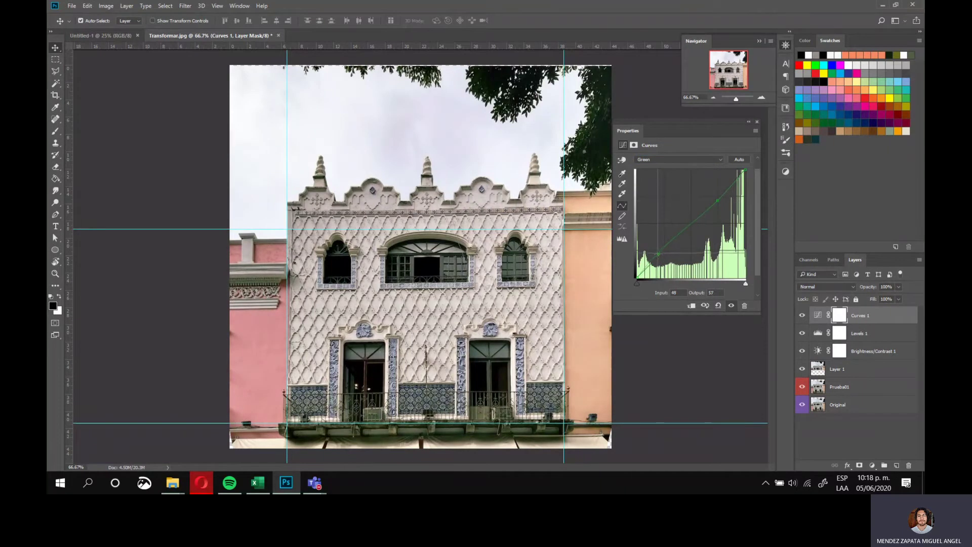
pyautogui.moveTo(658, 252); pyautogui.dragTo(654, 259)
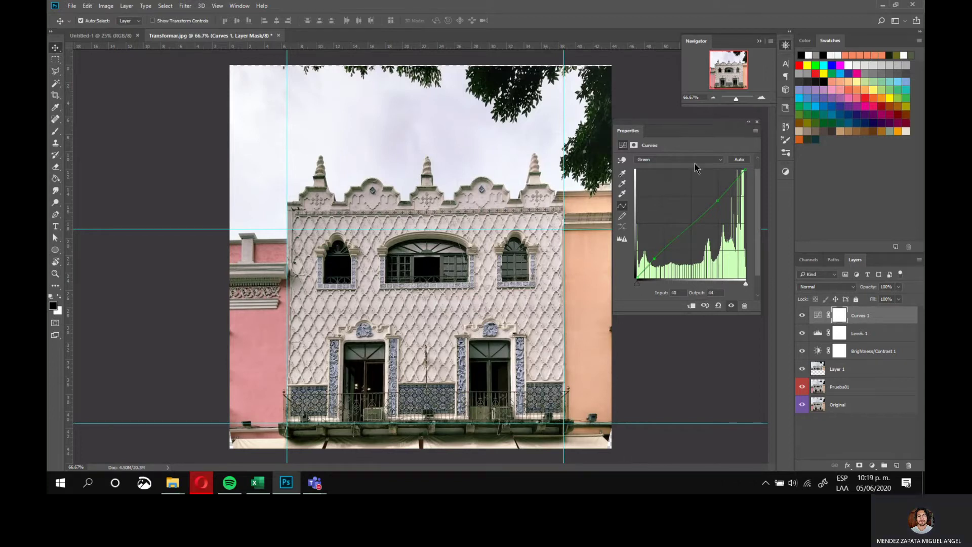
pyautogui.click(717, 200)
pyautogui.moveTo(716, 201); pyautogui.dragTo(715, 198)
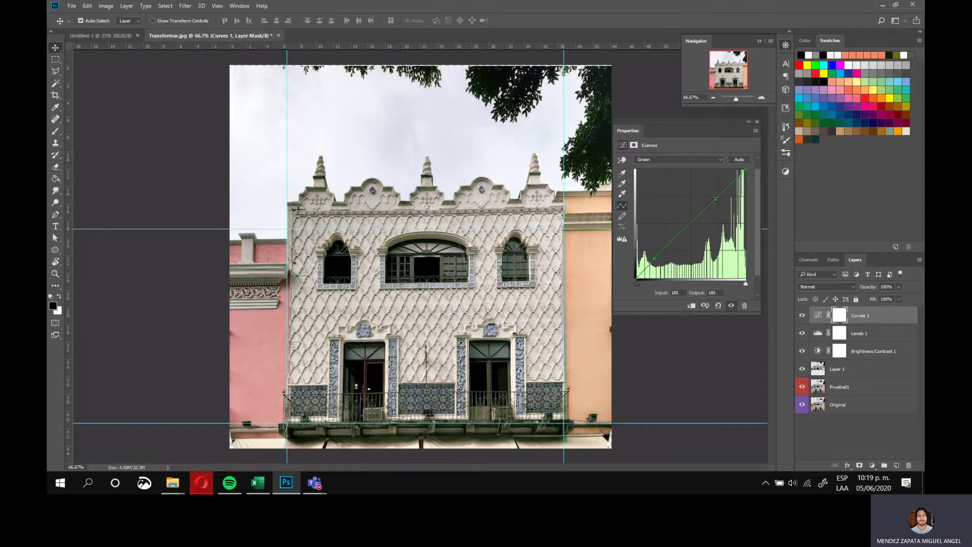
pyautogui.moveTo(654, 258); pyautogui.dragTo(654, 258)
pyautogui.click(718, 306)
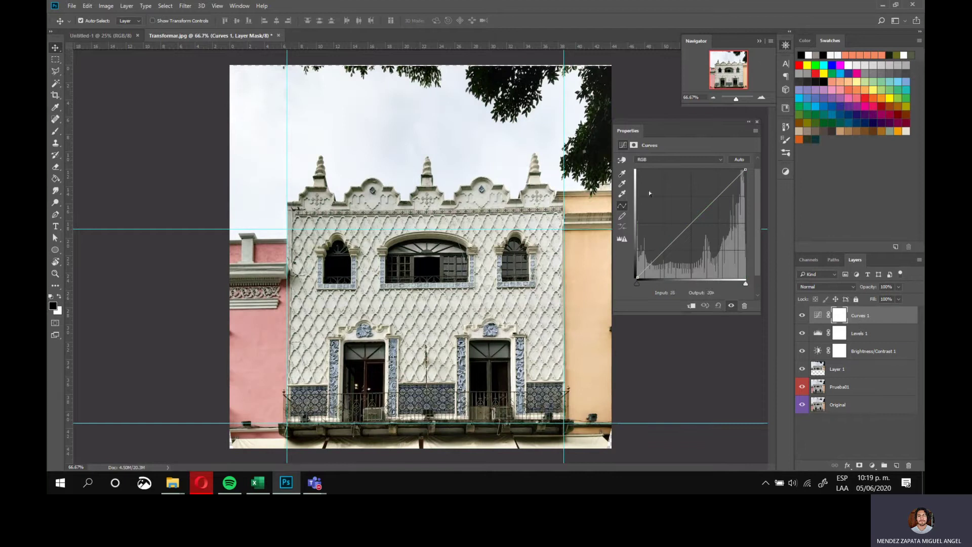
# Shape the RGB curve of Curves 1 with a shadow point at input 40, output 47 and a slightly lowered highlight point
pyautogui.click(663, 160)
pyautogui.click(687, 170)
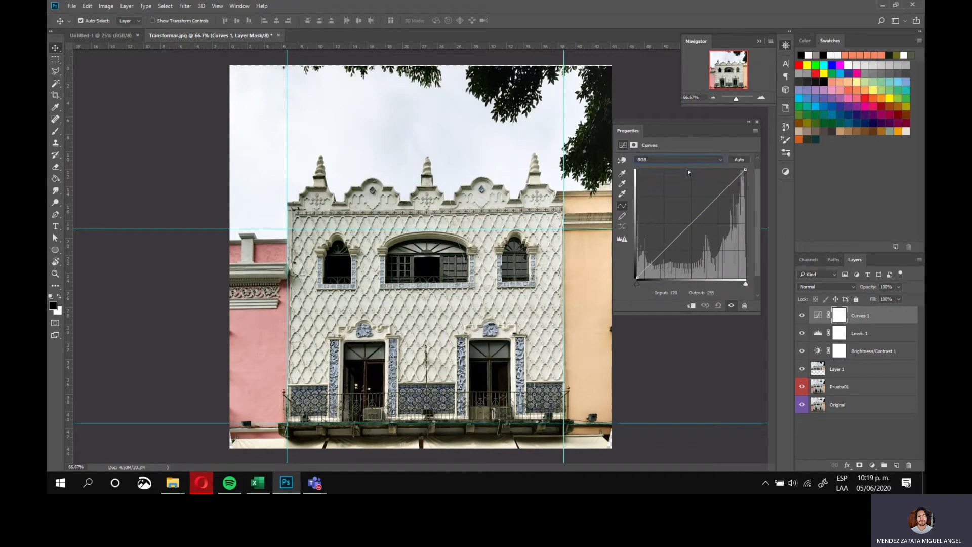
pyautogui.click(654, 260)
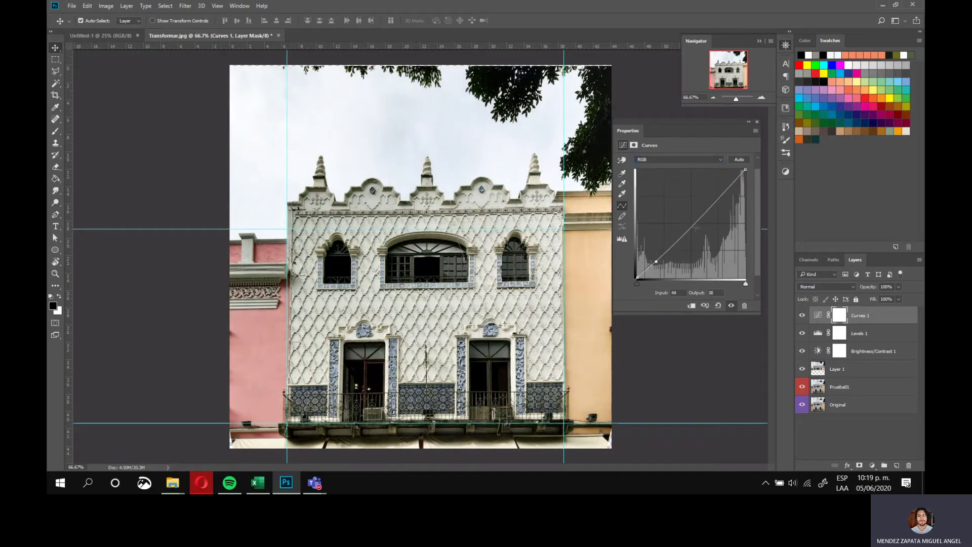
pyautogui.click(715, 195)
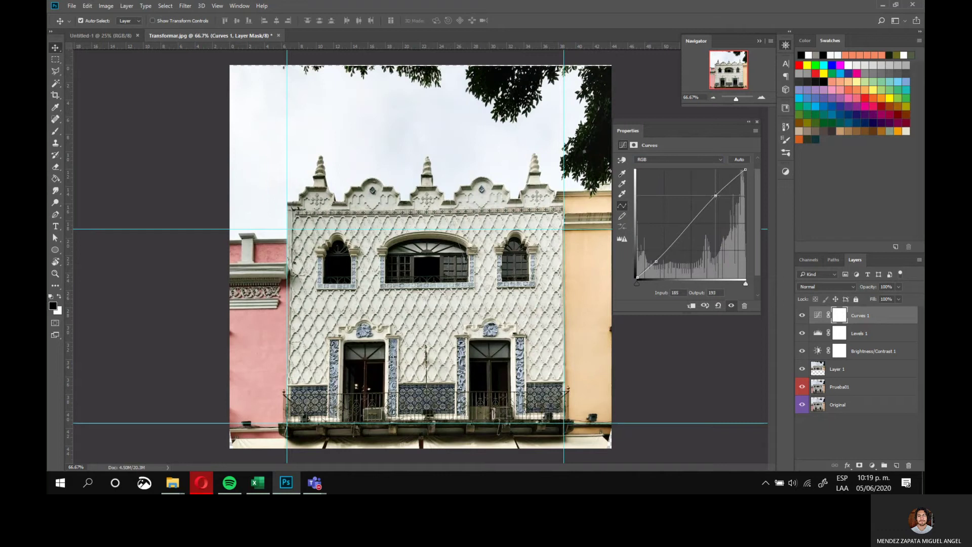
pyautogui.moveTo(715, 196); pyautogui.dragTo(713, 194)
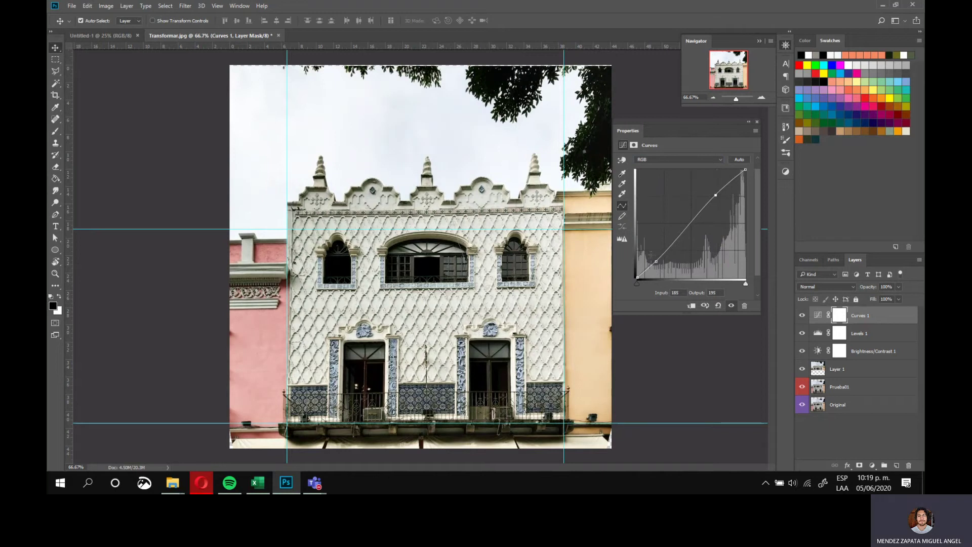
pyautogui.moveTo(655, 261); pyautogui.dragTo(654, 257)
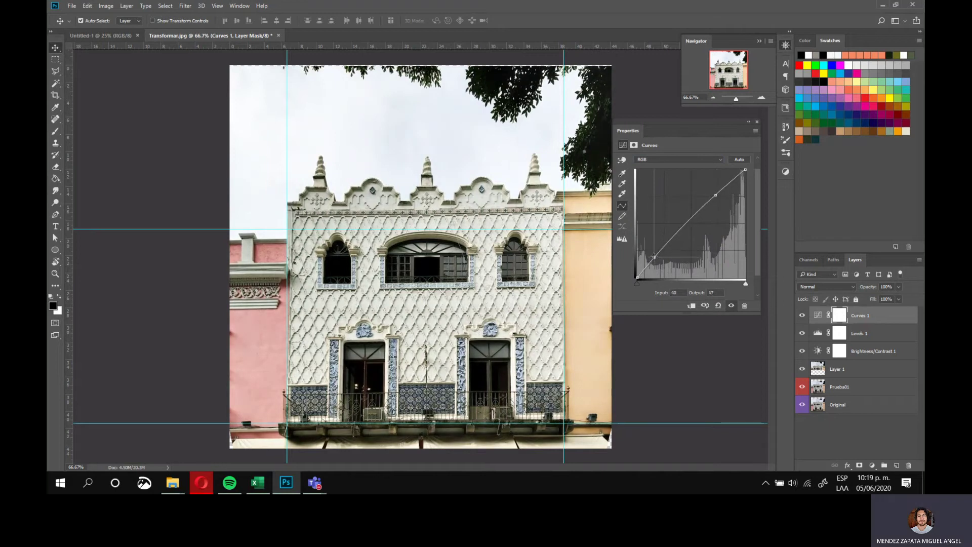
pyautogui.moveTo(714, 193); pyautogui.dragTo(719, 198)
# Shape the Blue curve of Curves 1 with a highlight point near input 178, output 185 and a shadow point at output 41
pyautogui.click(678, 159)
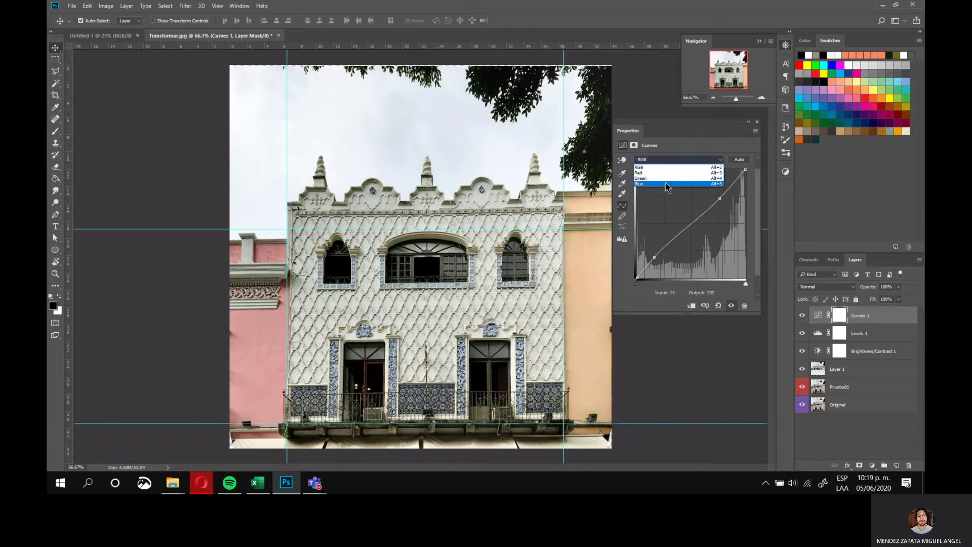
pyautogui.click(664, 183)
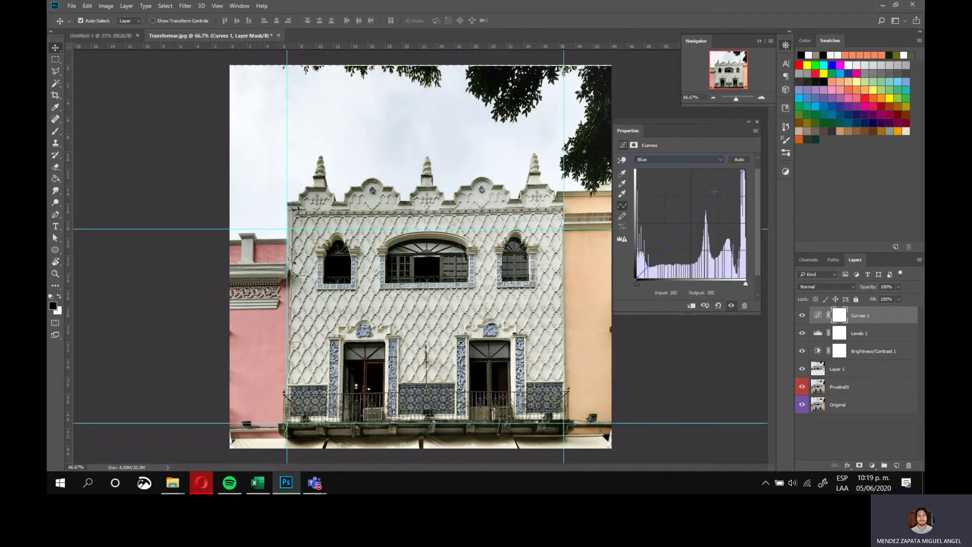
pyautogui.moveTo(723, 195); pyautogui.dragTo(714, 200)
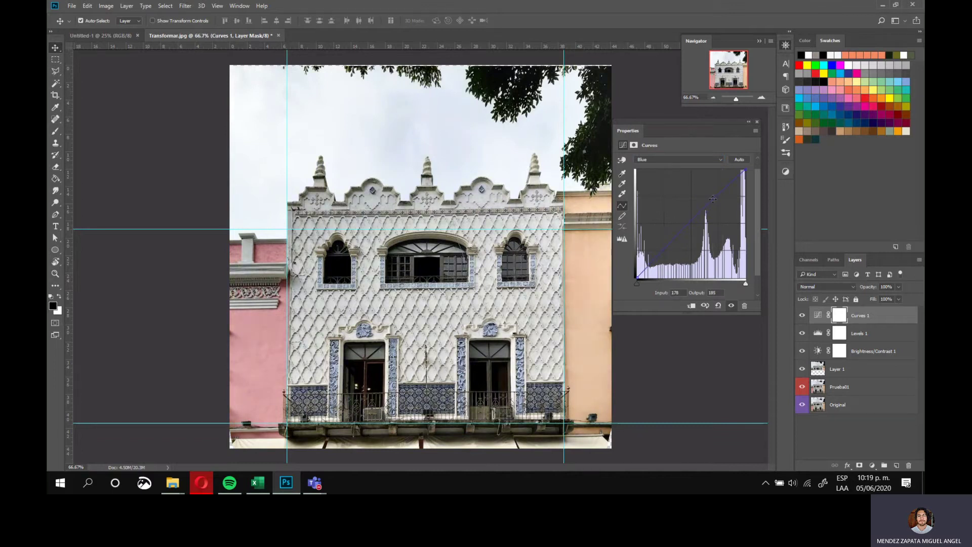
pyautogui.click(660, 260)
pyautogui.moveTo(660, 260); pyautogui.dragTo(656, 259)
# Examine the blue tiles and door frames of the facade at 200% magnification
pyautogui.hotkey('ctrl', '+')
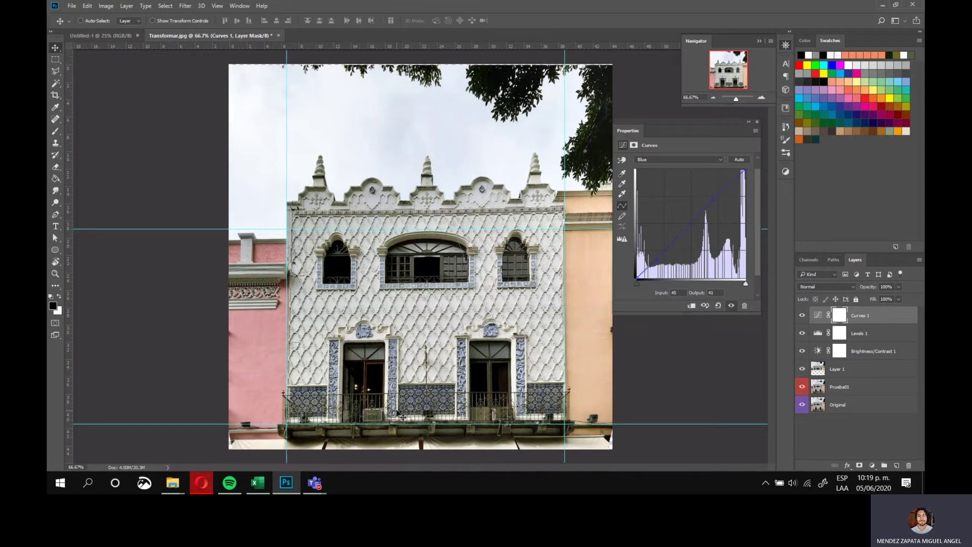
pyautogui.hotkey('ctrl', '+')
pyautogui.hotkey('ctrl', '+')
pyautogui.scroll(-3, 359, 355)
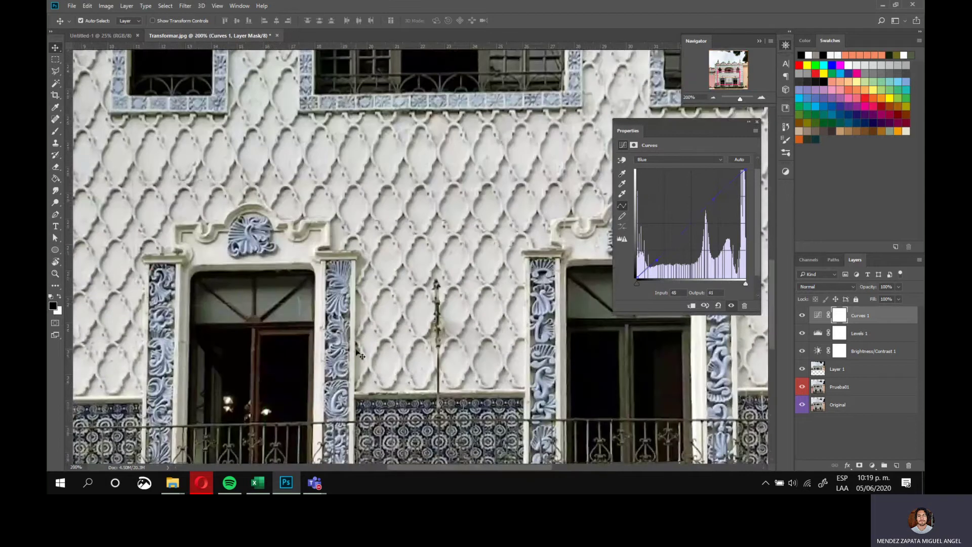
pyautogui.scroll(-2, 359, 354)
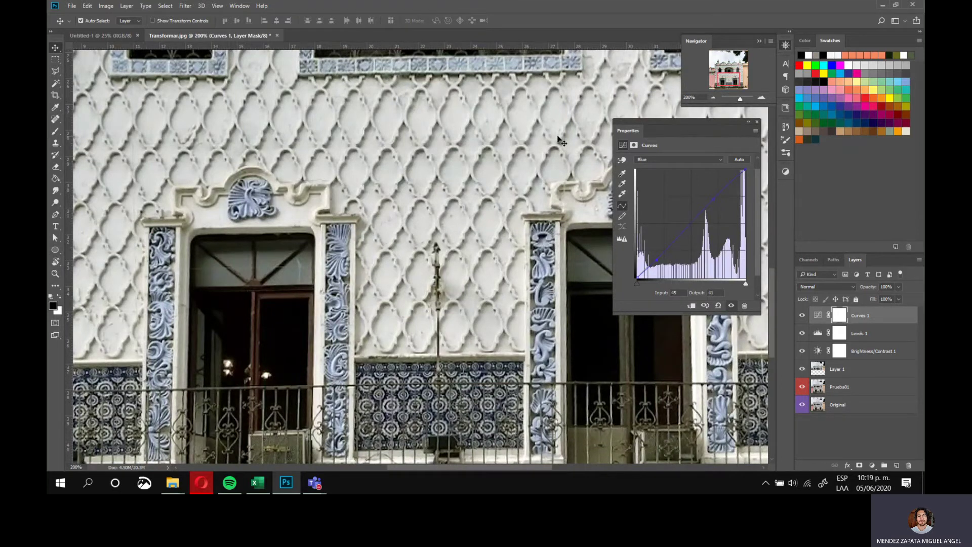
pyautogui.press('ctrl')
pyautogui.hotkey('ctrl', '-')
pyautogui.hotkey('ctrl', '-')
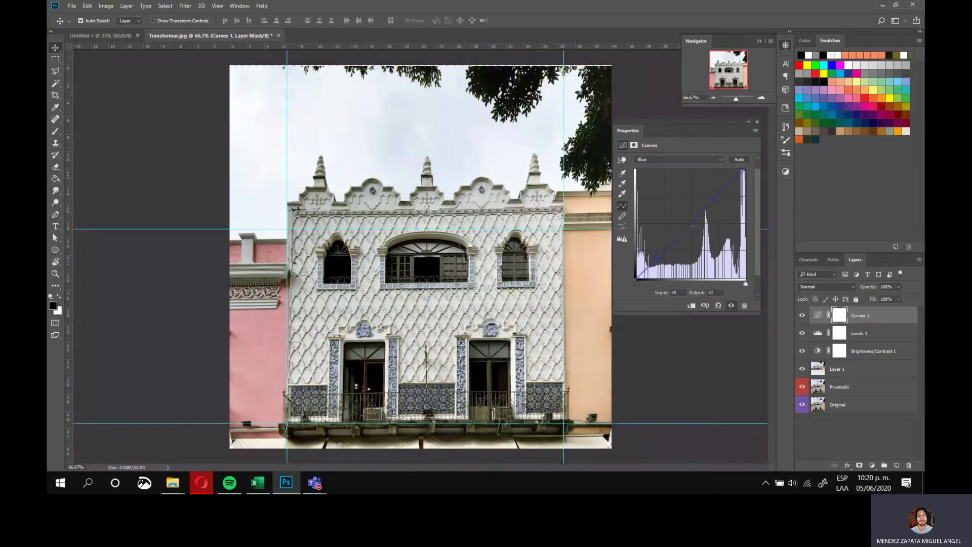
# Add an Exposure adjustment layer above Curves 1
pyautogui.click(894, 413)
pyautogui.moveTo(720, 127); pyautogui.dragTo(726, 152)
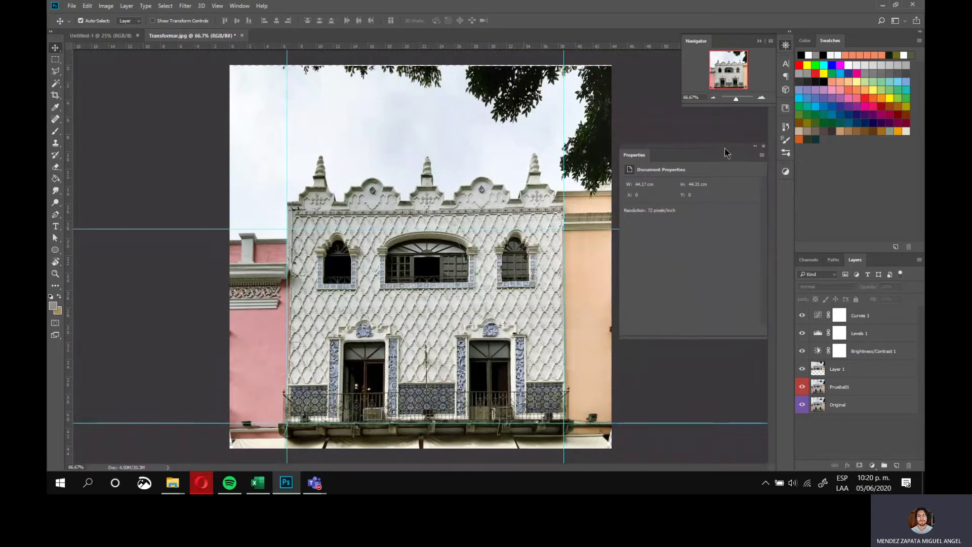
pyautogui.click(785, 172)
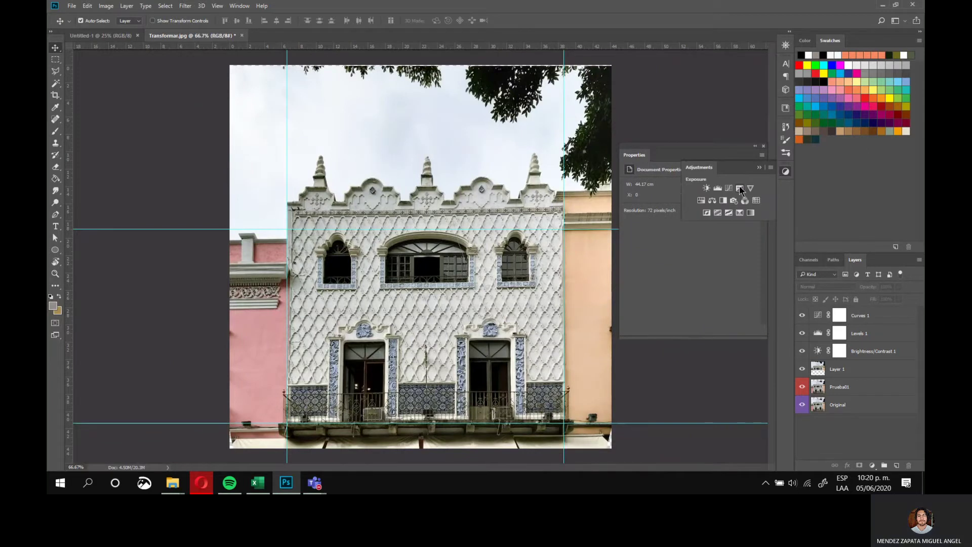
pyautogui.click(740, 189)
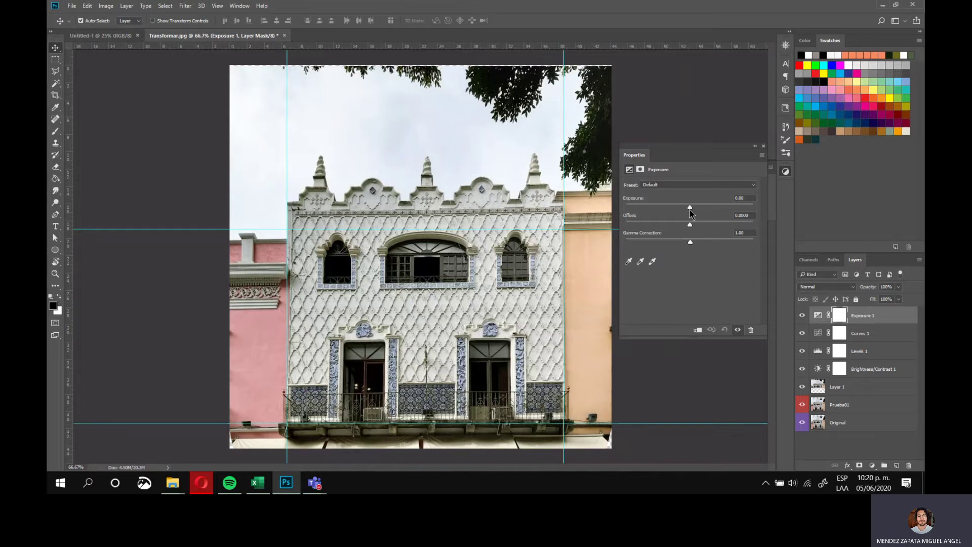
# Try an exposure of about +1.27 on the Exposure 1 layer, and set the exposure back to 0
pyautogui.moveTo(690, 208); pyautogui.dragTo(703, 209)
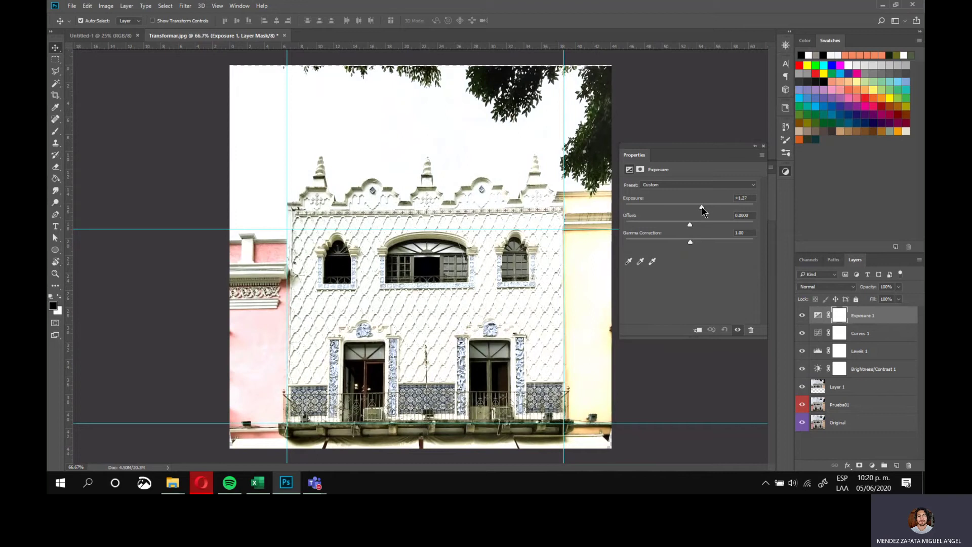
pyautogui.moveTo(701, 208)
pyautogui.mouseDown()
pyautogui.moveTo(737, 209)
pyautogui.moveTo(691, 211)
pyautogui.mouseUp()
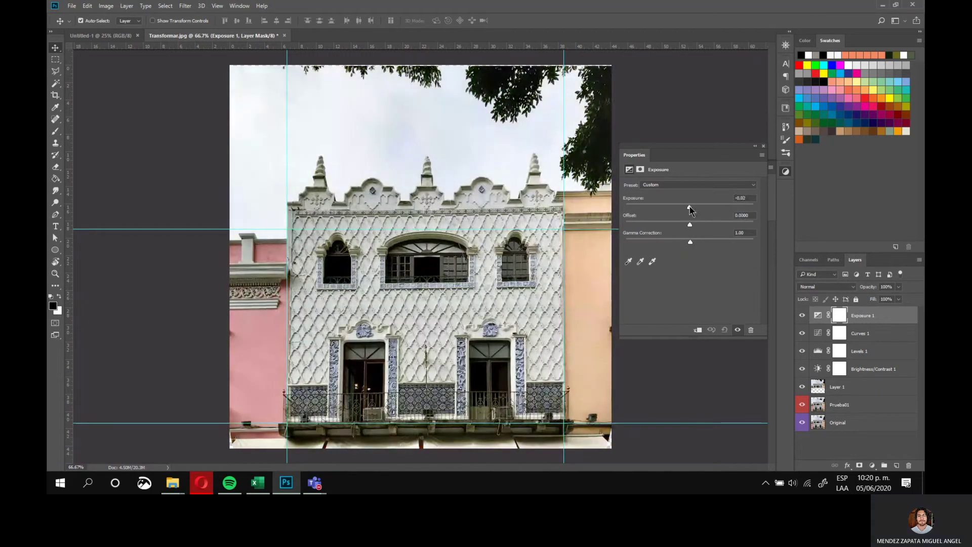
pyautogui.click(735, 199)
pyautogui.write('0')
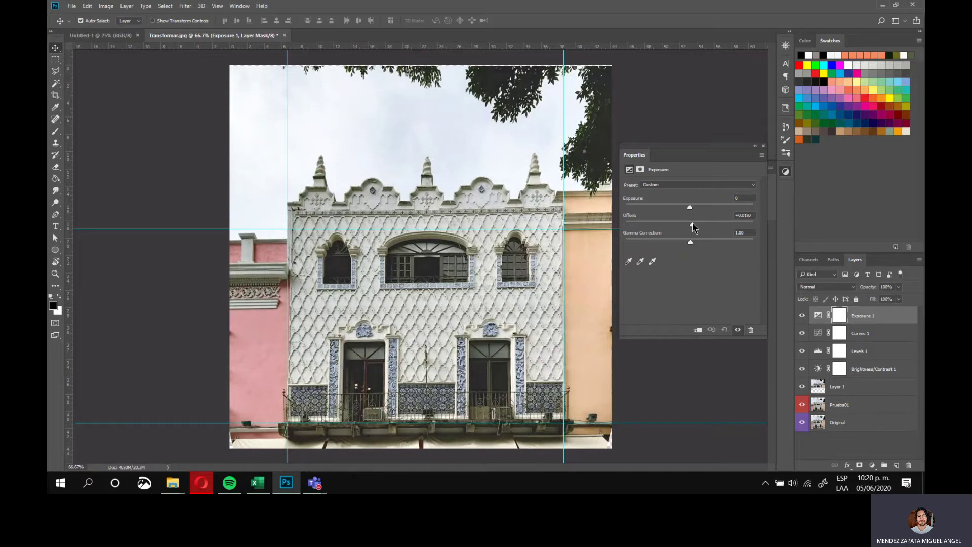
# Try Exposure 1 offsets of about -0.09, +0.02 and the maximum of +0.5
pyautogui.moveTo(691, 226); pyautogui.dragTo(679, 227)
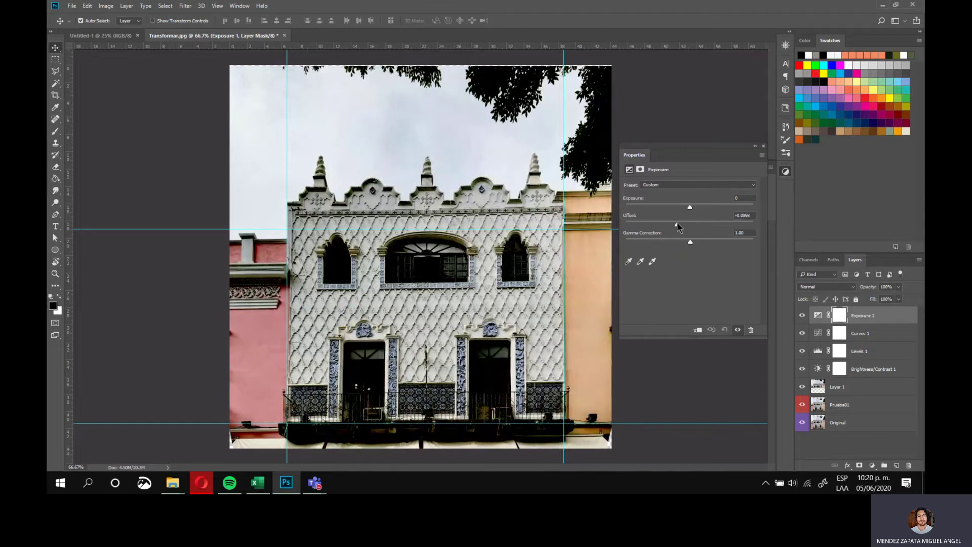
pyautogui.moveTo(679, 226); pyautogui.dragTo(677, 226)
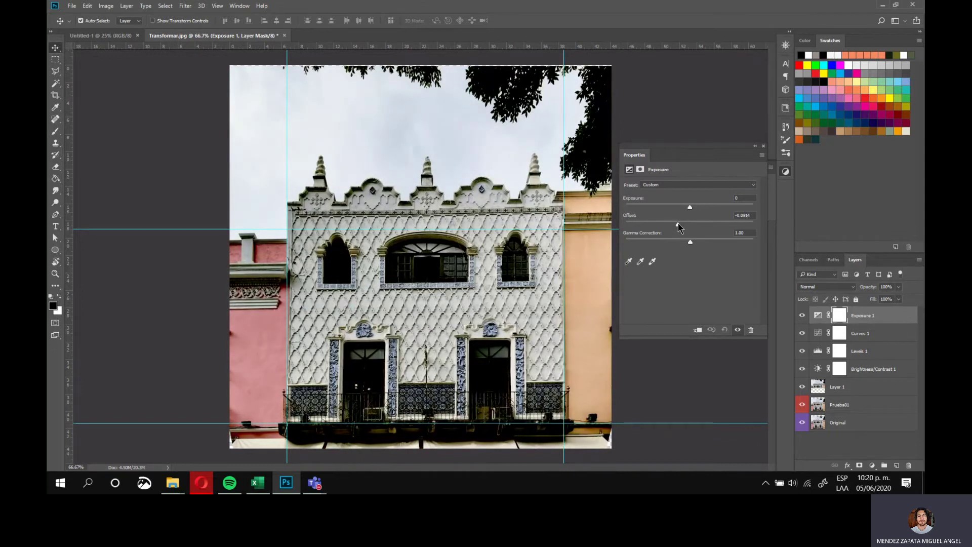
pyautogui.moveTo(687, 227); pyautogui.dragTo(694, 228)
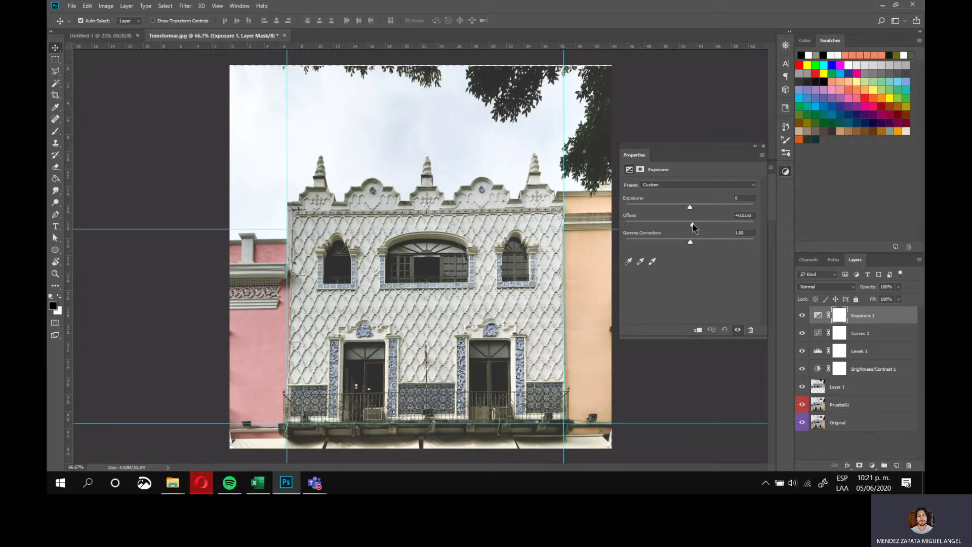
pyautogui.moveTo(694, 229); pyautogui.dragTo(739, 224)
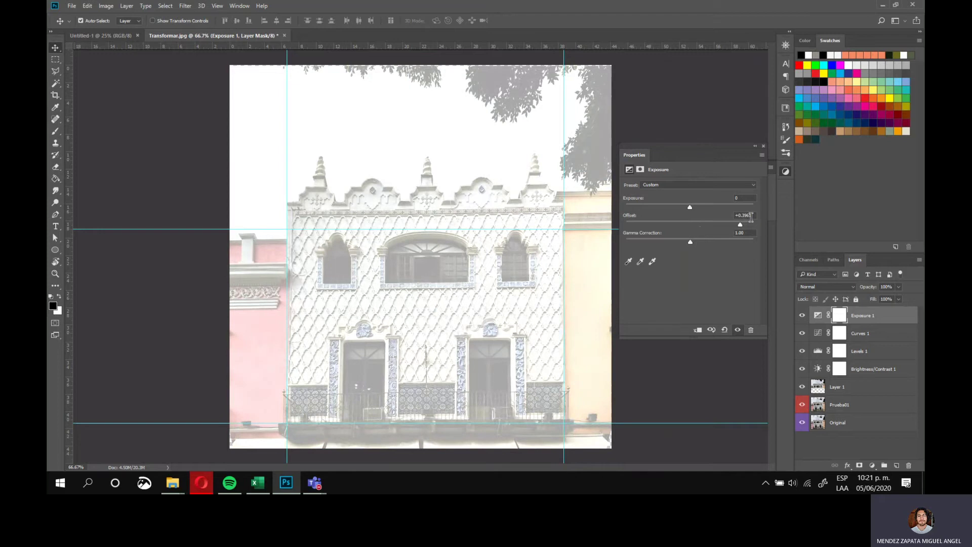
pyautogui.write('0.5')
pyautogui.press('Return')
pyautogui.press('Return')
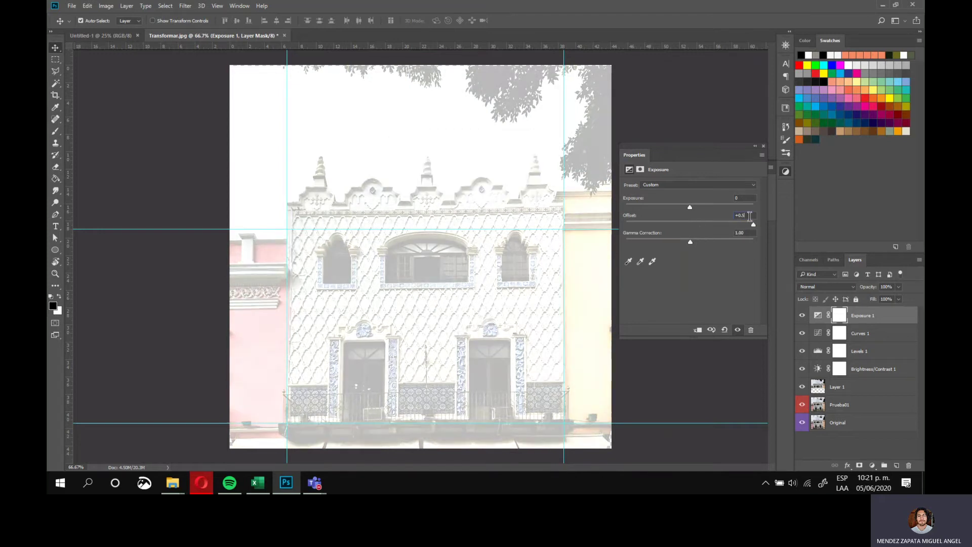
# Reset the Exposure 1 offset to 0 and raise it in small increments to about +0.0024
pyautogui.write('0')
pyautogui.press('Return')
pyautogui.click(690, 225)
pyautogui.press('Up')
pyautogui.press('Up')
pyautogui.press('Up')
pyautogui.press('Up')
pyautogui.press('Up')
pyautogui.press('Up')
pyautogui.press('Up')
pyautogui.press('Up')
pyautogui.press('Up')
pyautogui.press('Up')
pyautogui.press('Up')
pyautogui.press('Up')
pyautogui.press('Up')
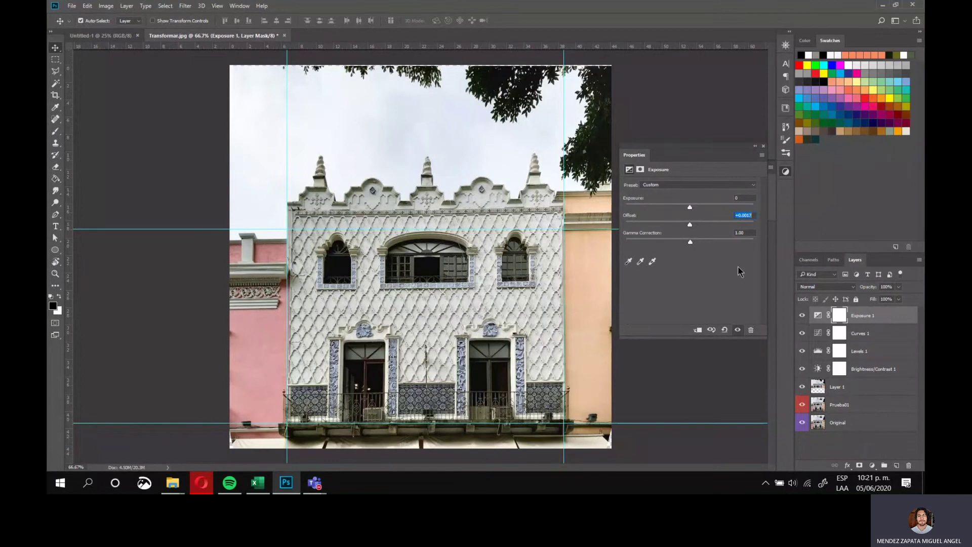
pyautogui.press('Up')
pyautogui.press('Up')
pyautogui.press('Up')
pyautogui.press('Up')
pyautogui.press('Up')
# Move the Exposure properties below the list of adjustments so that both stay accessible
pyautogui.moveTo(692, 239)
pyautogui.mouseDown()
pyautogui.moveTo(674, 238)
pyautogui.moveTo(708, 250)
pyautogui.moveTo(684, 248)
pyautogui.moveTo(692, 253)
pyautogui.mouseUp()
pyautogui.click(755, 147)
pyautogui.moveTo(669, 147); pyautogui.dragTo(694, 241)
pyautogui.click(683, 237)
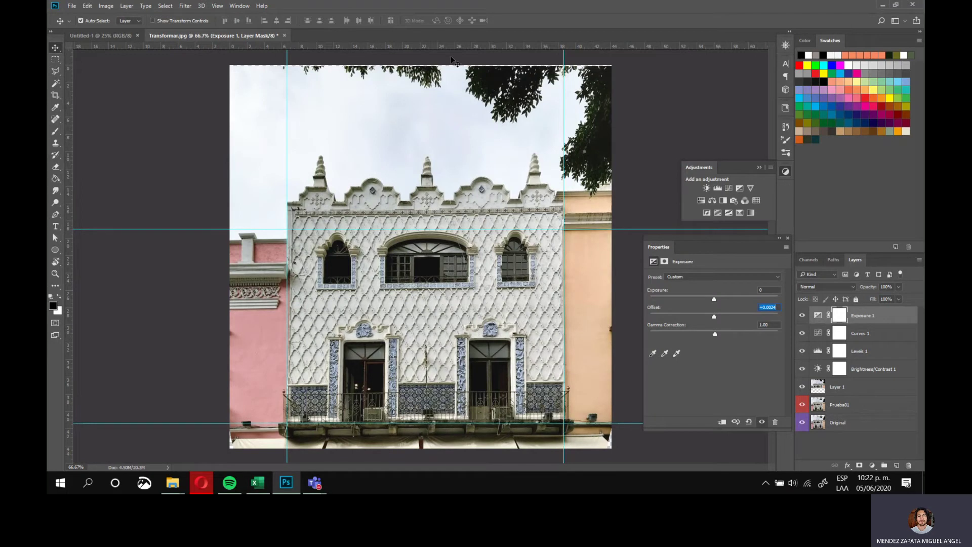
# Crop the thin empty strip off the top edge of the canvas and return to the Move tool
pyautogui.hotkey('ctrl', '+')
pyautogui.hotkey('ctrl', '+')
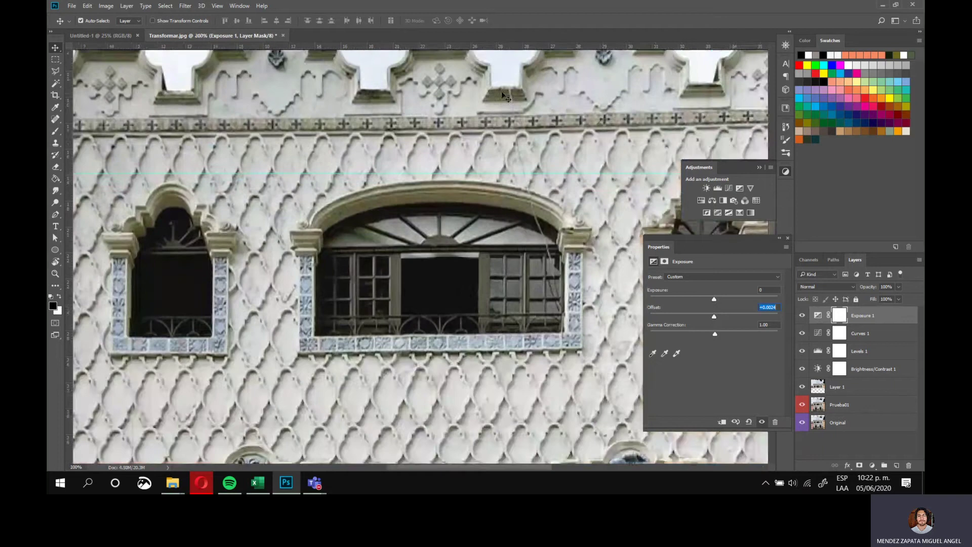
pyautogui.click(502, 91)
pyautogui.scroll(10, 573, 206)
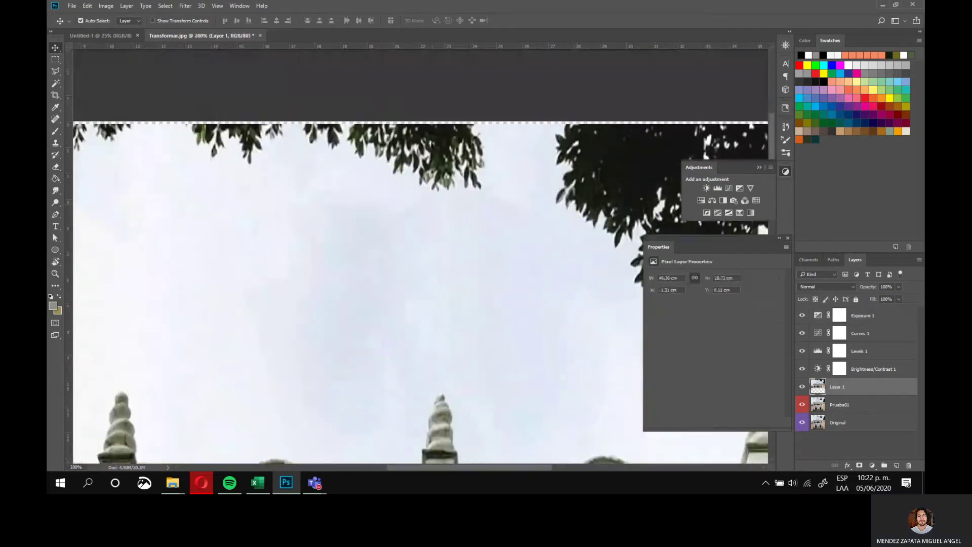
pyautogui.press('c')
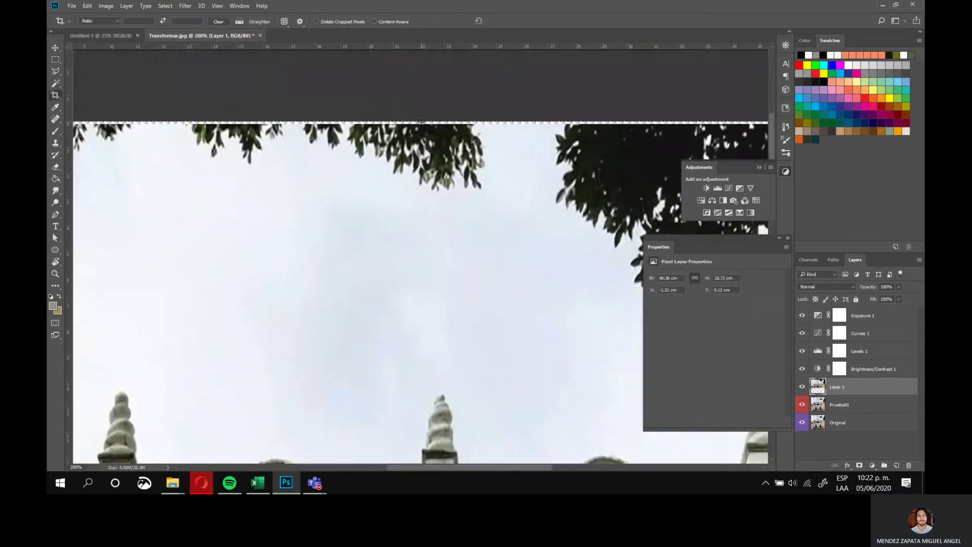
pyautogui.moveTo(421, 123); pyautogui.dragTo(422, 123)
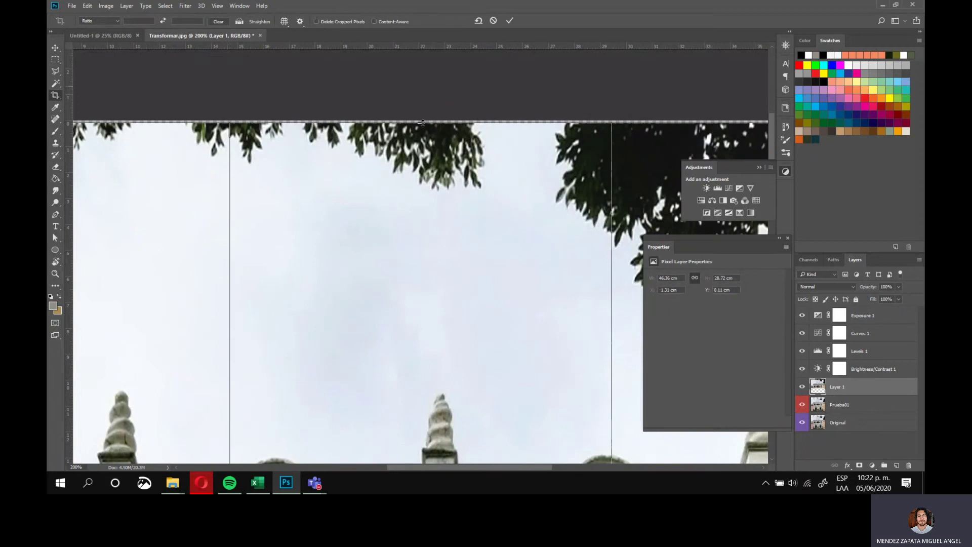
pyautogui.press('Return')
pyautogui.hotkey('ctrl', '-')
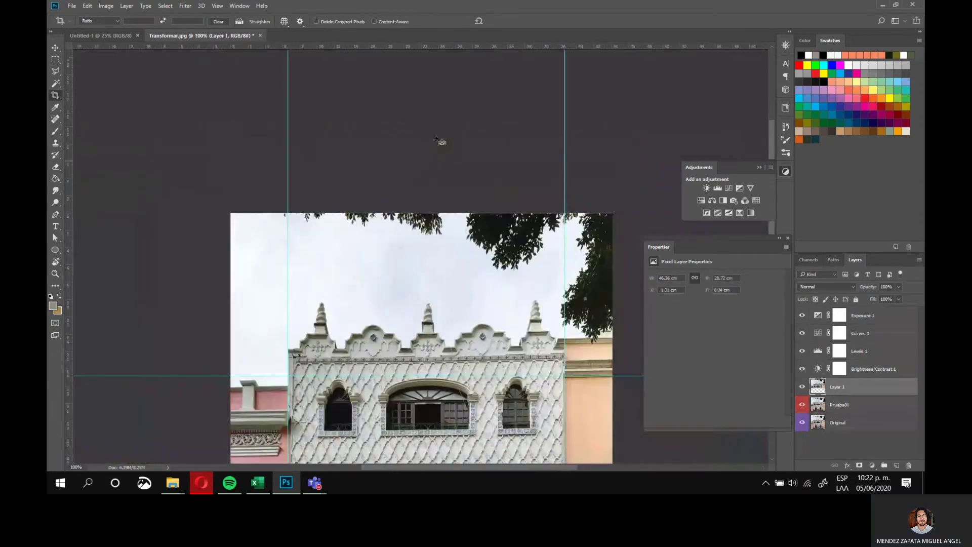
pyautogui.hotkey('ctrl', '-')
pyautogui.hotkey('ctrl', '+')
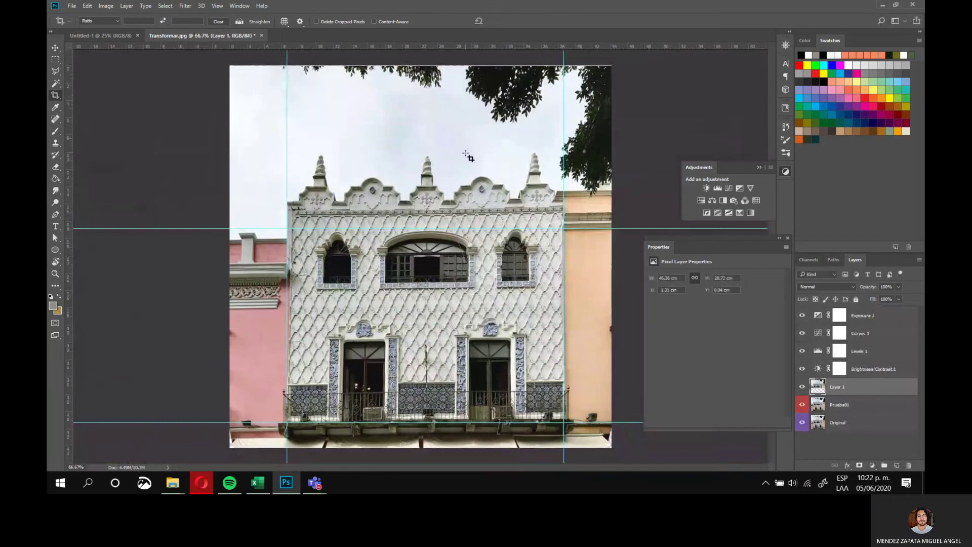
pyautogui.click(55, 47)
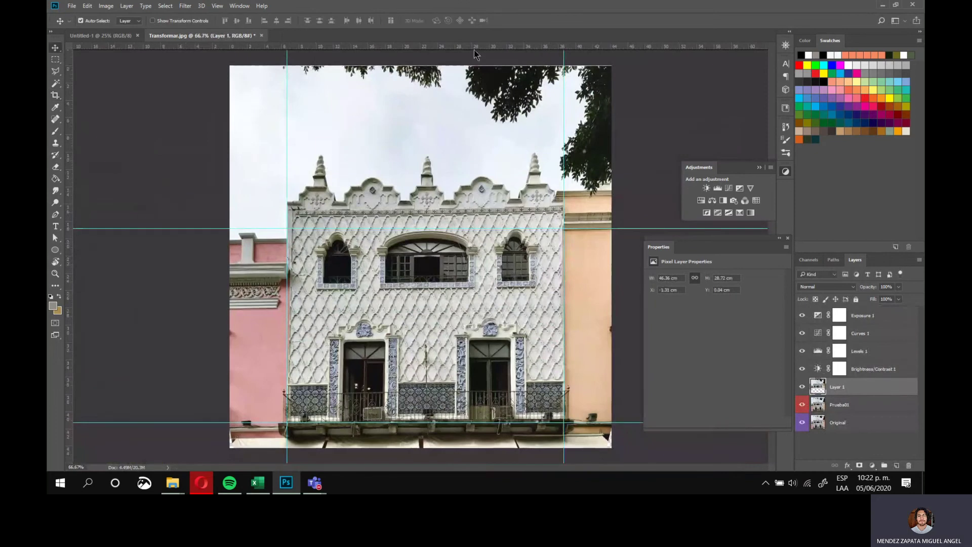
# Save the document with its layers as a Photoshop PSD, named with the author's first name followed by _Edicion1
pyautogui.click(71, 6)
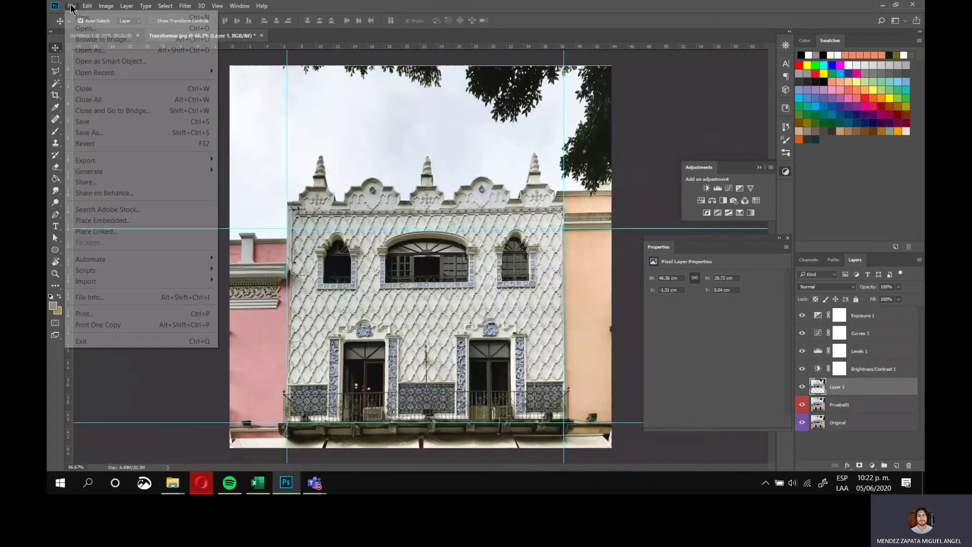
pyautogui.click(129, 132)
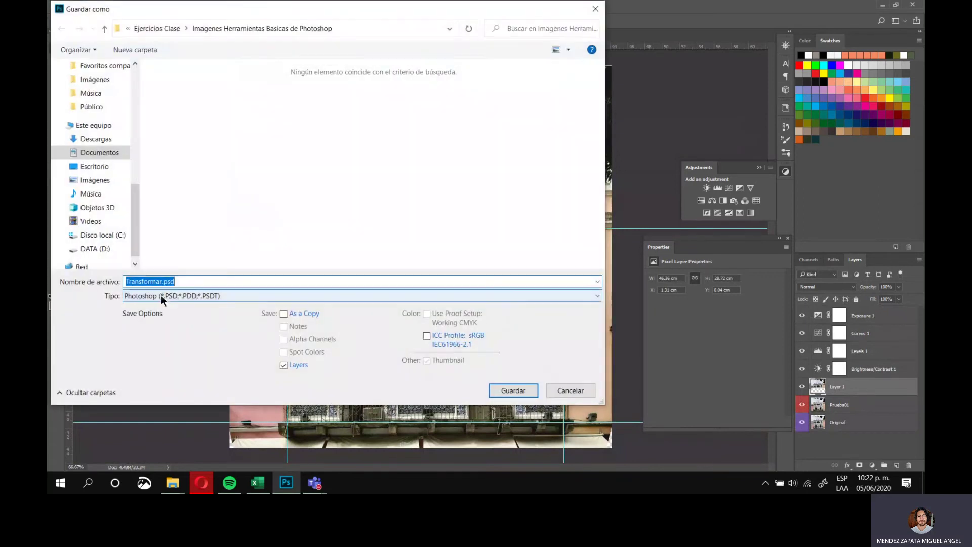
pyautogui.moveTo(367, 12); pyautogui.dragTo(495, 30)
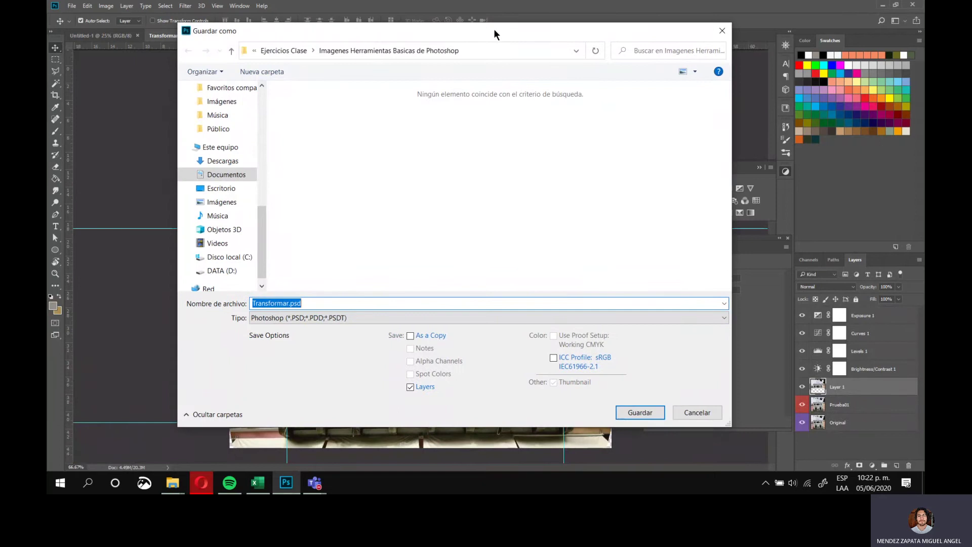
pyautogui.click(287, 303)
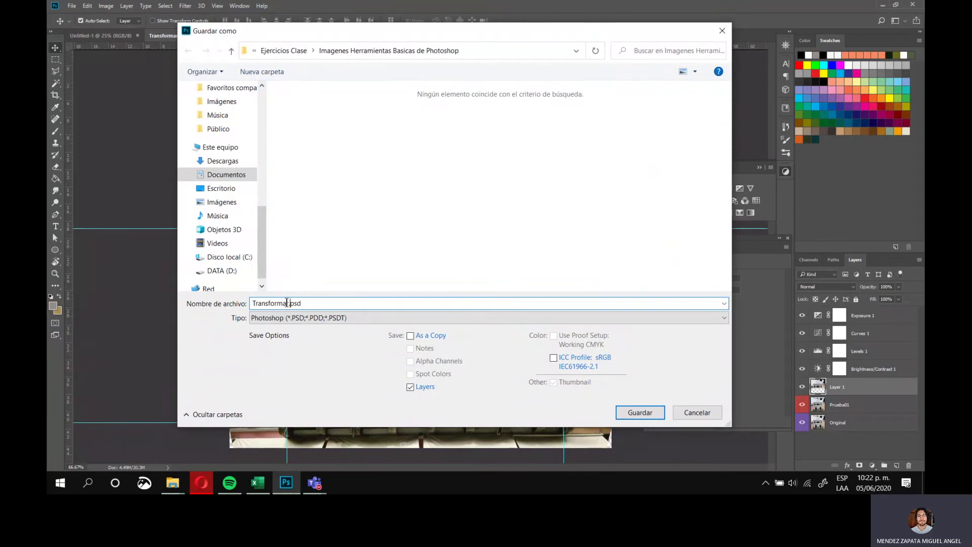
pyautogui.moveTo(287, 302); pyautogui.dragTo(240, 310)
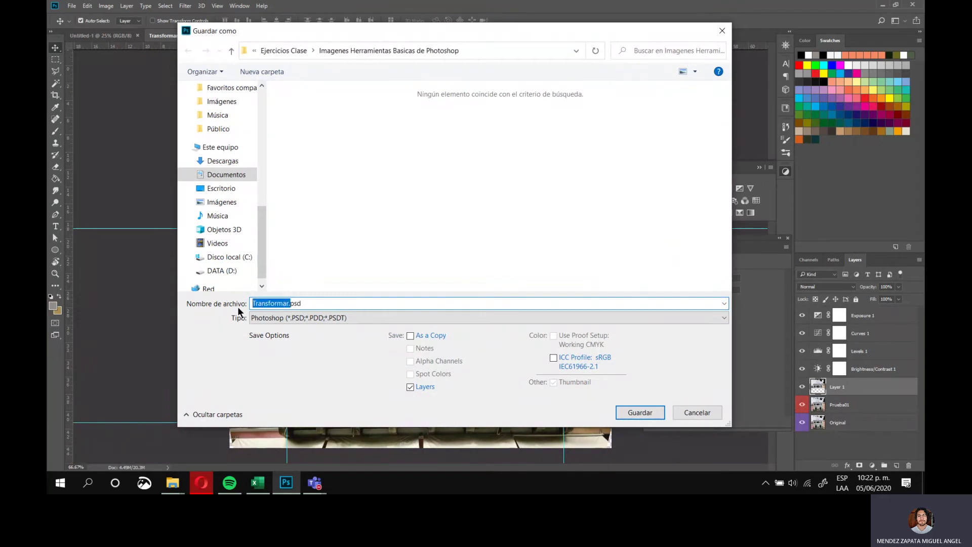
pyautogui.press('BackSpace')
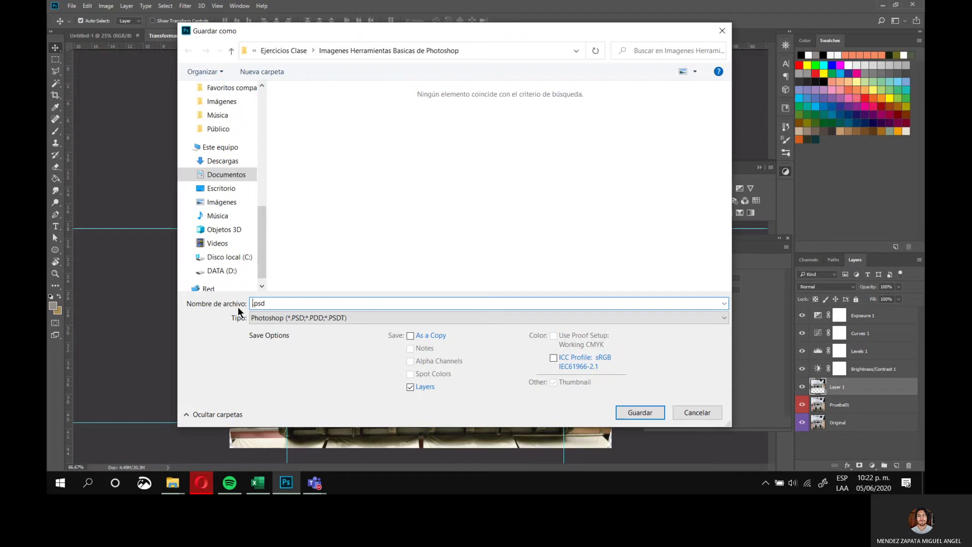
pyautogui.write('Miguel')
pyautogui.click(837, 483)
pyautogui.click(790, 348)
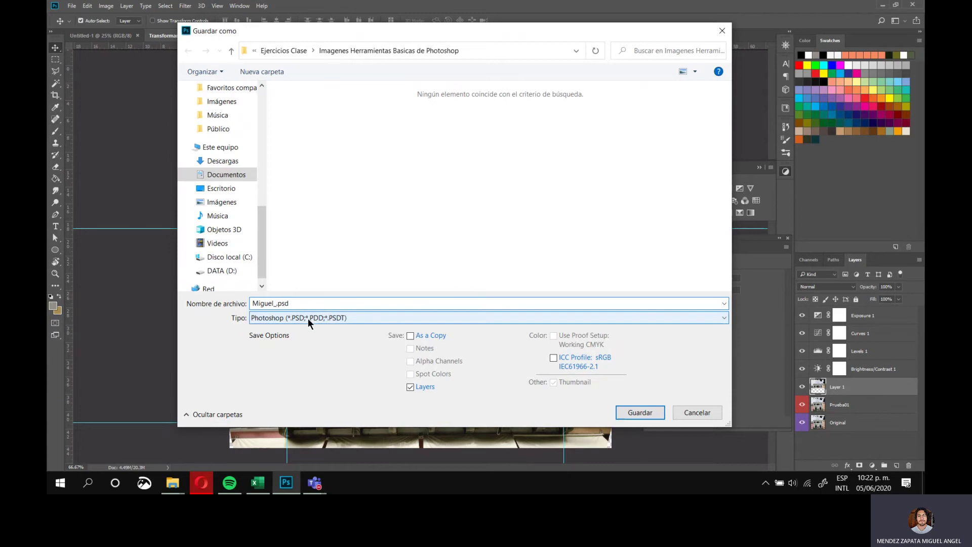
pyautogui.write('_F')
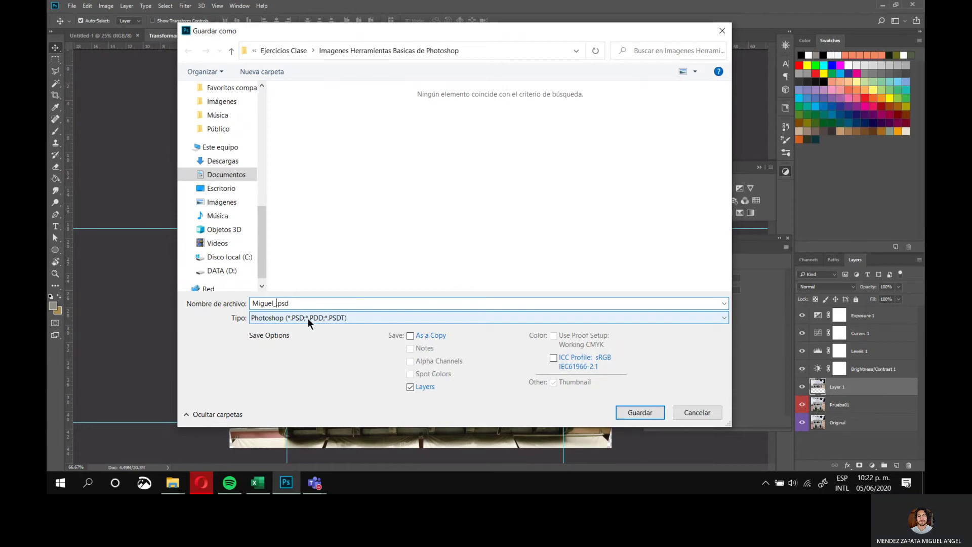
pyautogui.write('dicion')
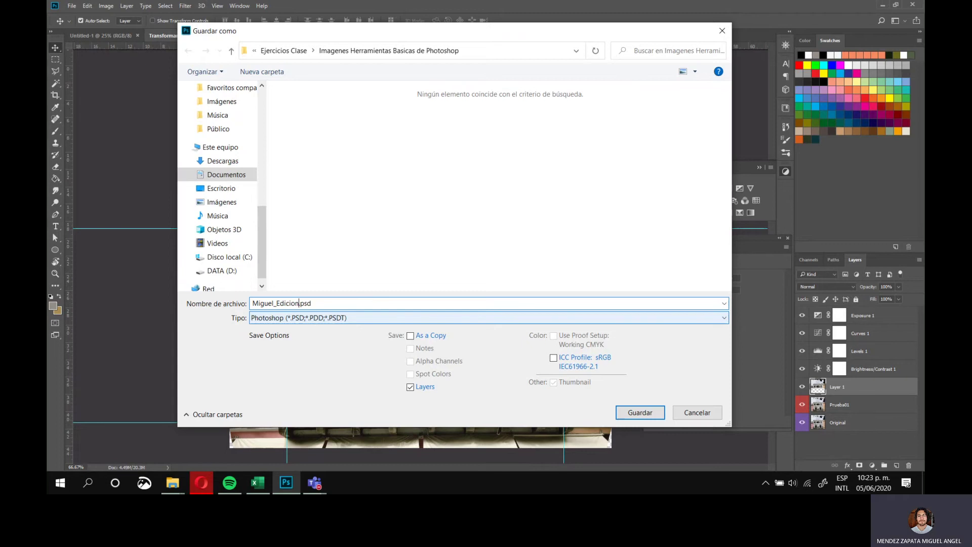
pyautogui.write('1')
pyautogui.press('Return')
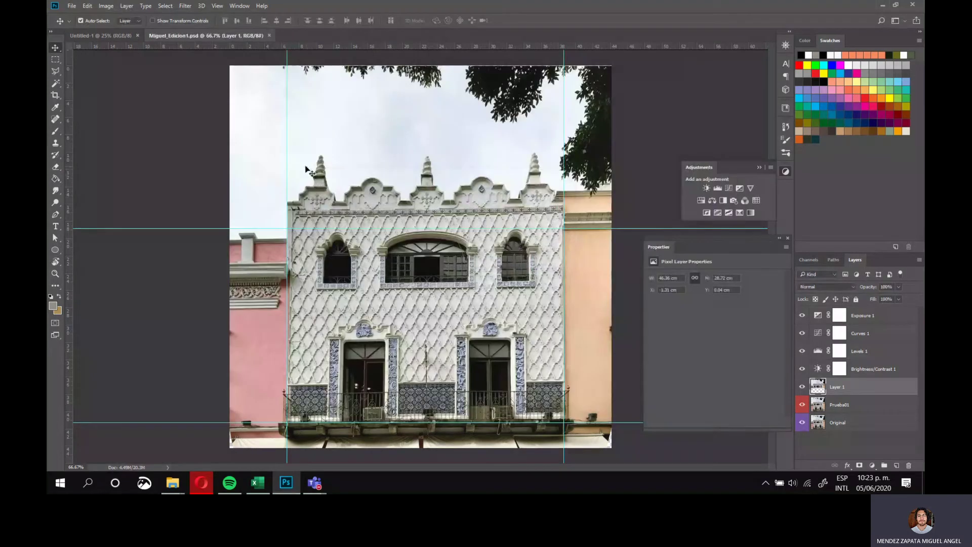
# Save a JPEG copy under the same name and folder at Maximum quality 12, Progressive with 3 scans, and deselect the layer
pyautogui.click(71, 6)
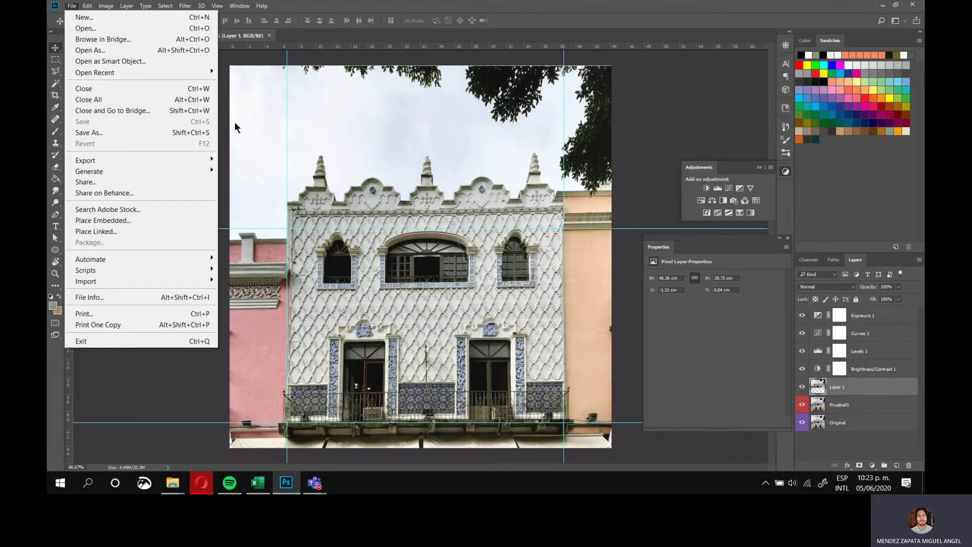
pyautogui.click(74, 133)
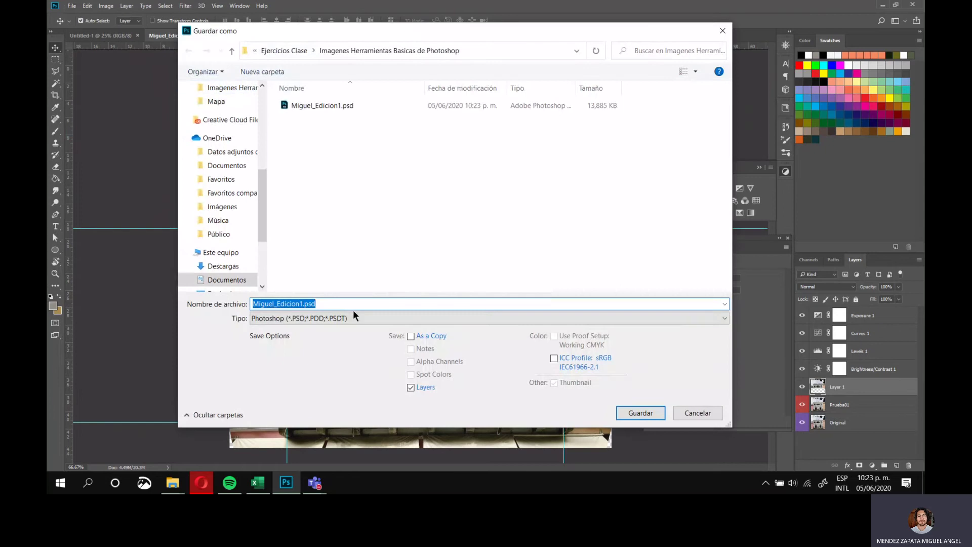
pyautogui.click(400, 318)
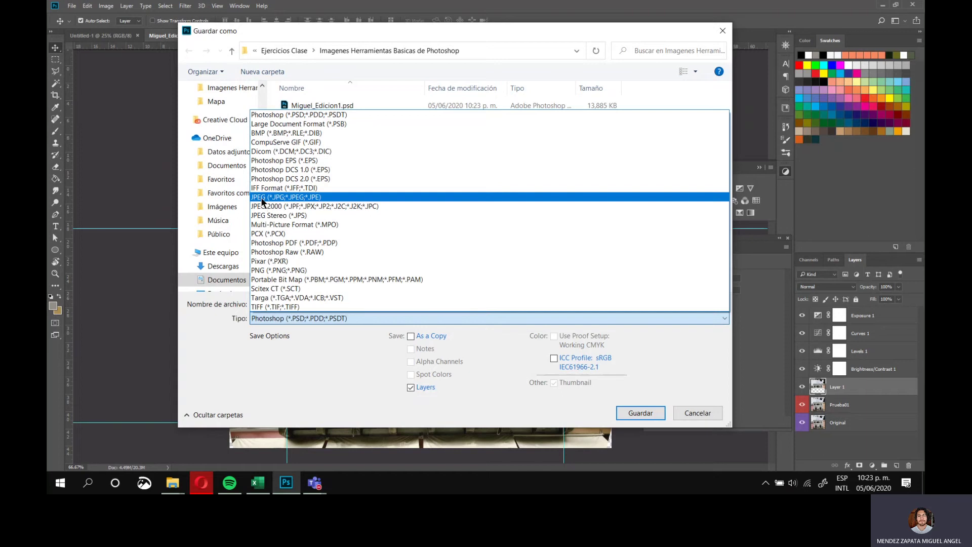
pyautogui.click(327, 270)
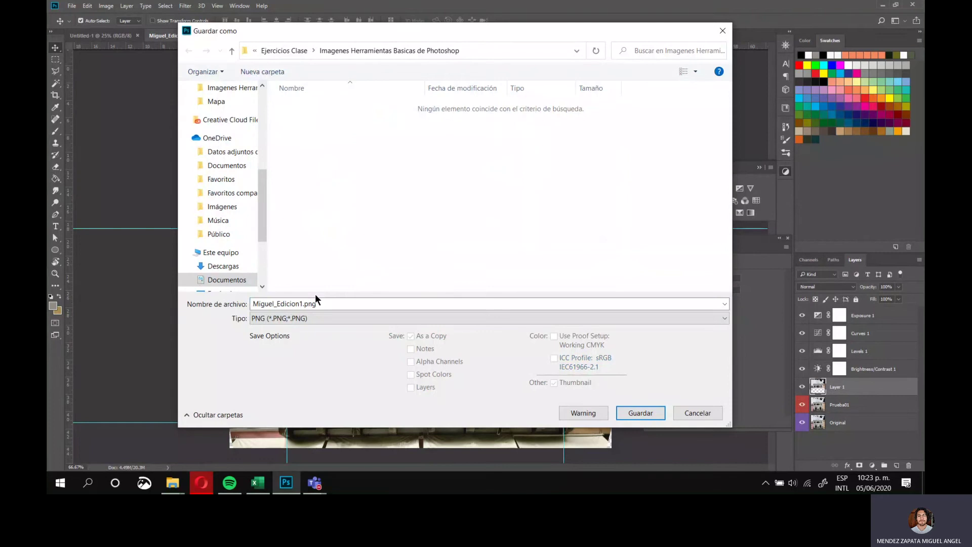
pyautogui.click(290, 319)
pyautogui.click(291, 318)
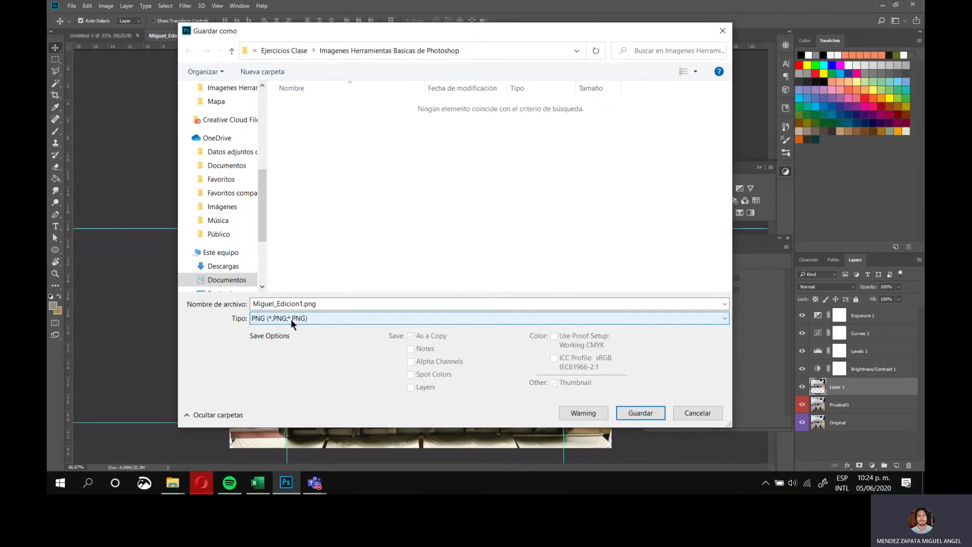
pyautogui.click(290, 319)
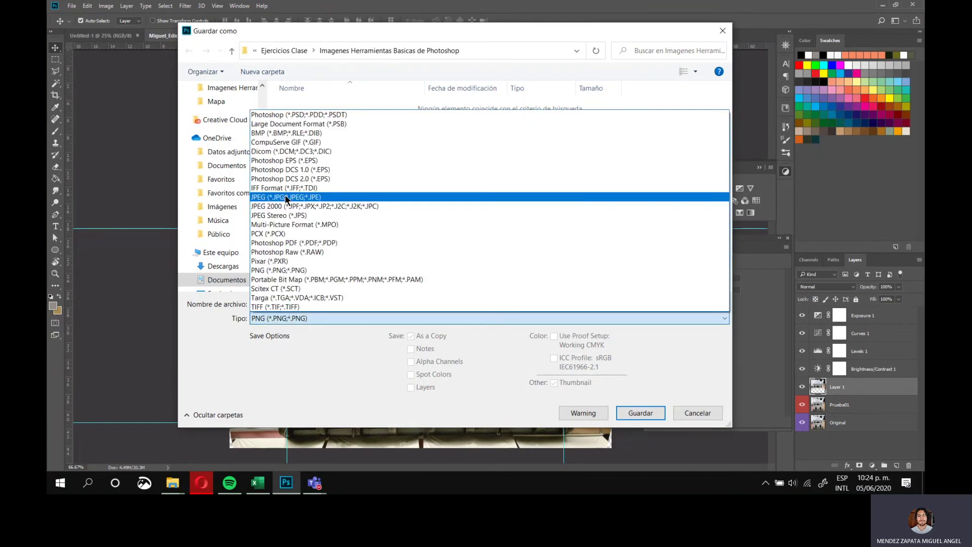
pyautogui.click(287, 197)
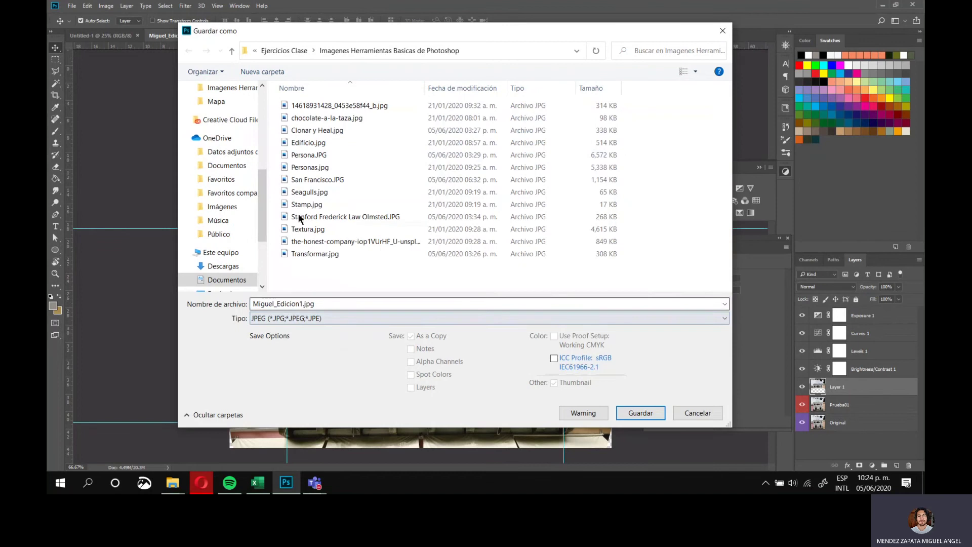
pyautogui.click(640, 413)
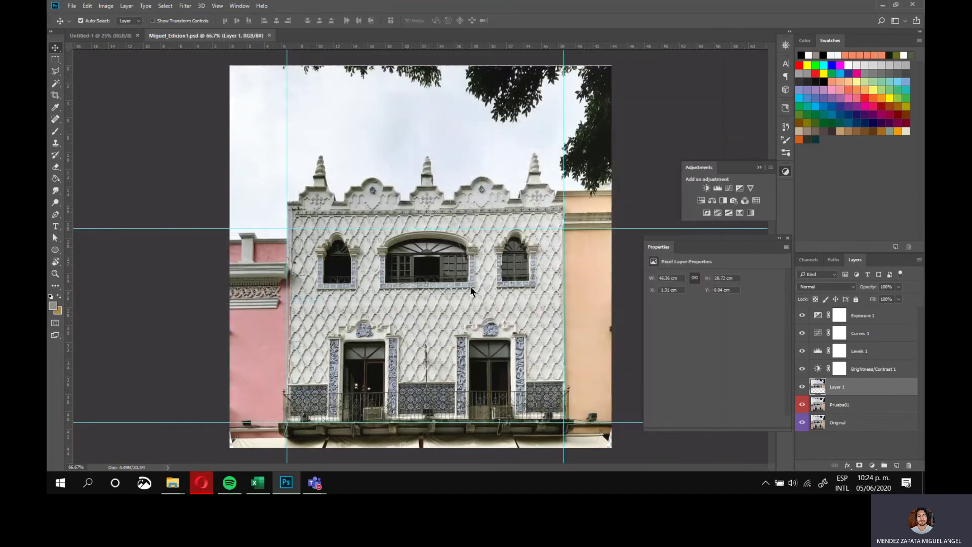
pyautogui.moveTo(452, 126); pyautogui.dragTo(435, 155)
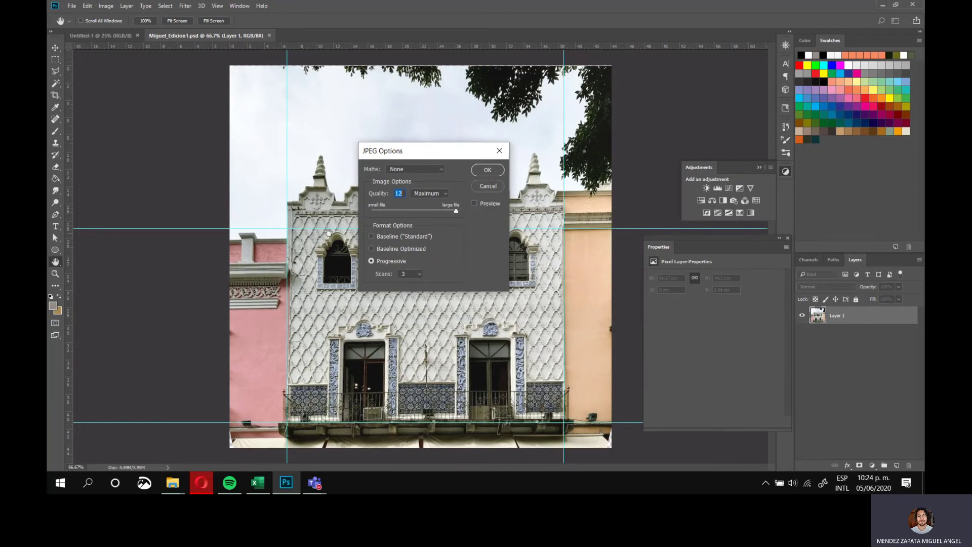
pyautogui.click(483, 171)
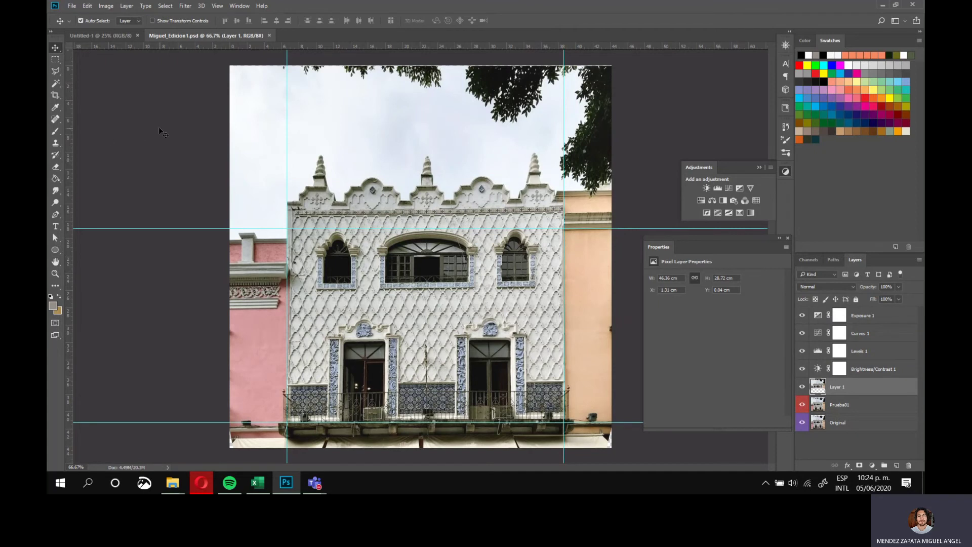
pyautogui.click(179, 54)
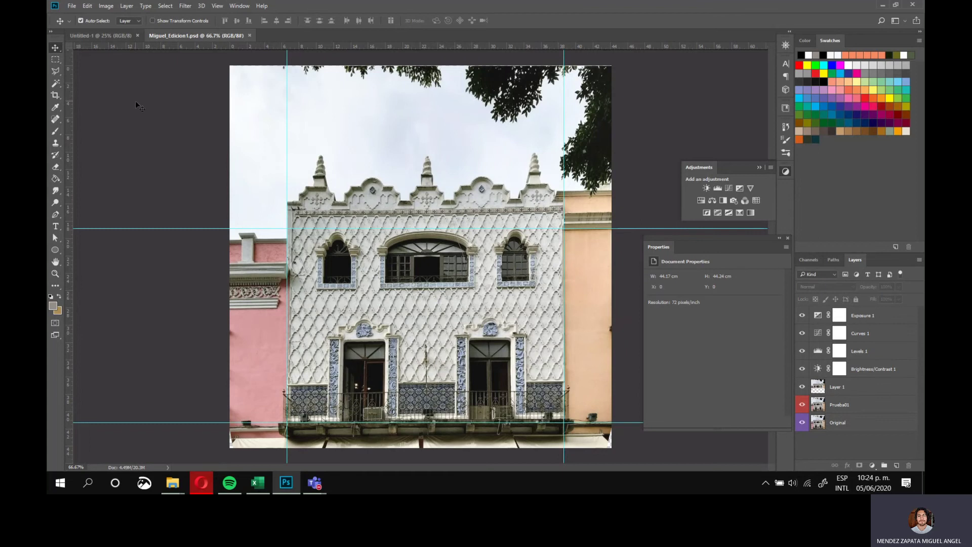
# Start a quick PNG export of the document and cancel it at the file naming stage
pyautogui.click(71, 7)
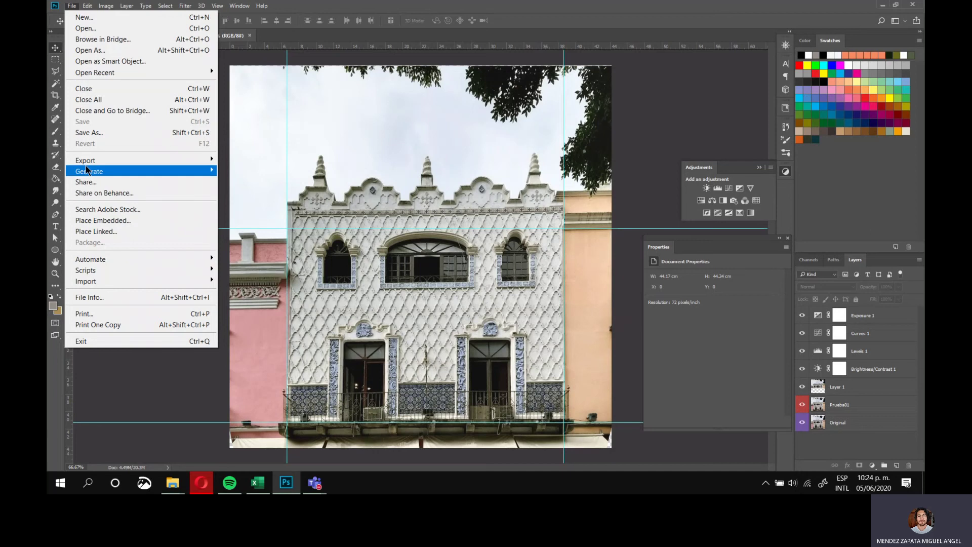
pyautogui.moveTo(87, 162)
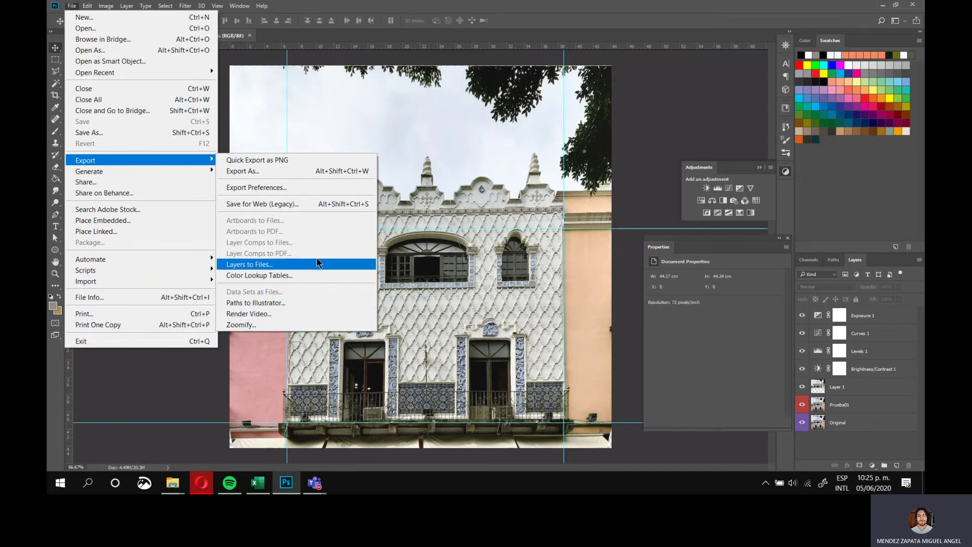
pyautogui.click(278, 160)
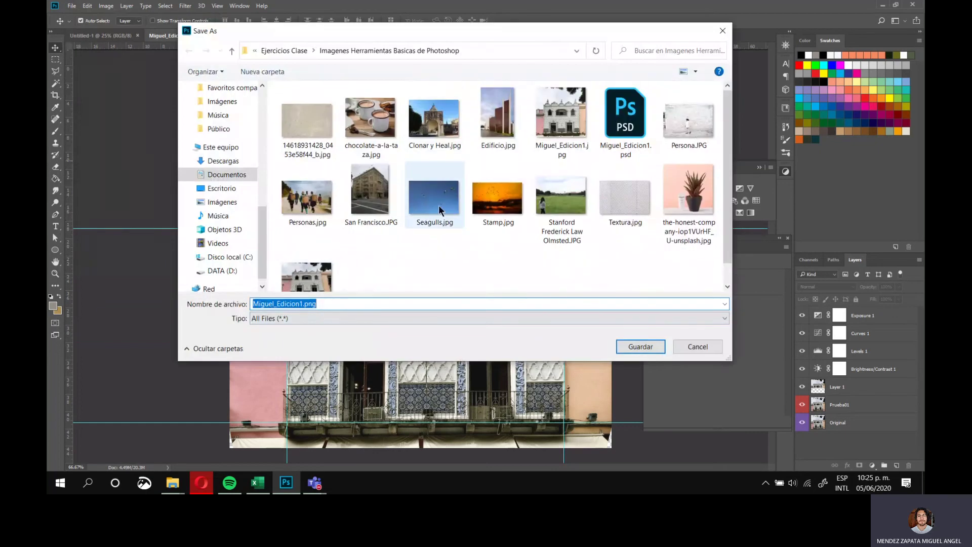
pyautogui.click(706, 345)
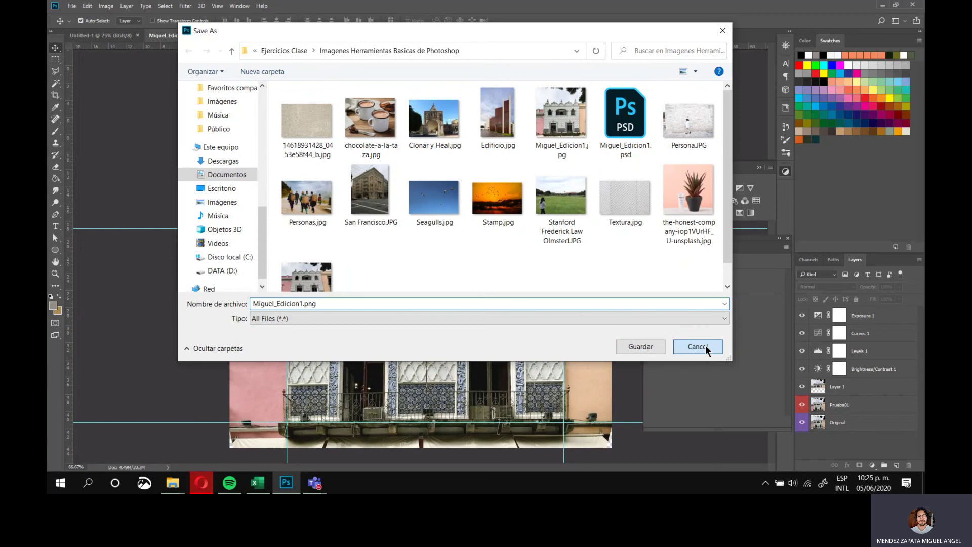
pyautogui.click(705, 346)
# Open the Export As settings for the document and set the file format to JPG
pyautogui.click(71, 6)
pyautogui.moveTo(131, 160)
pyautogui.click(253, 172)
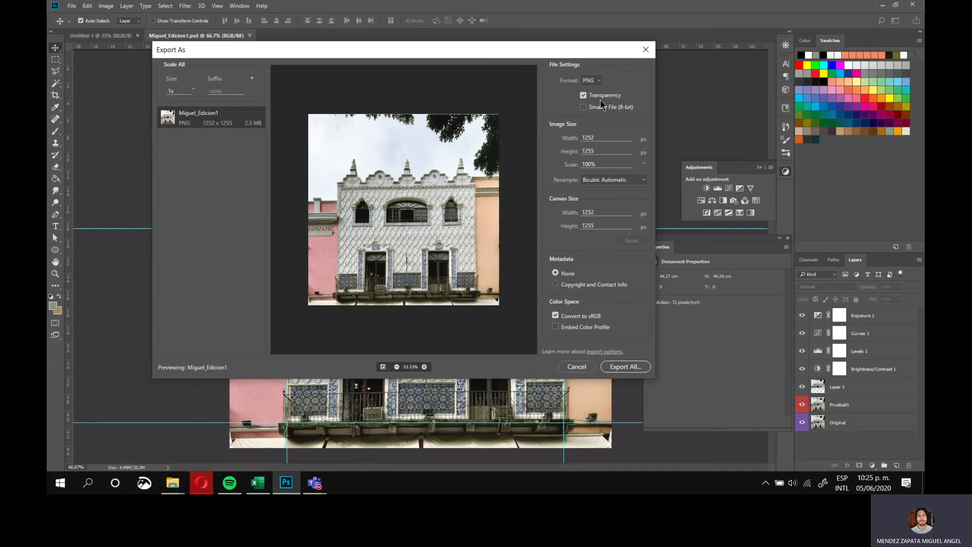
pyautogui.click(591, 80)
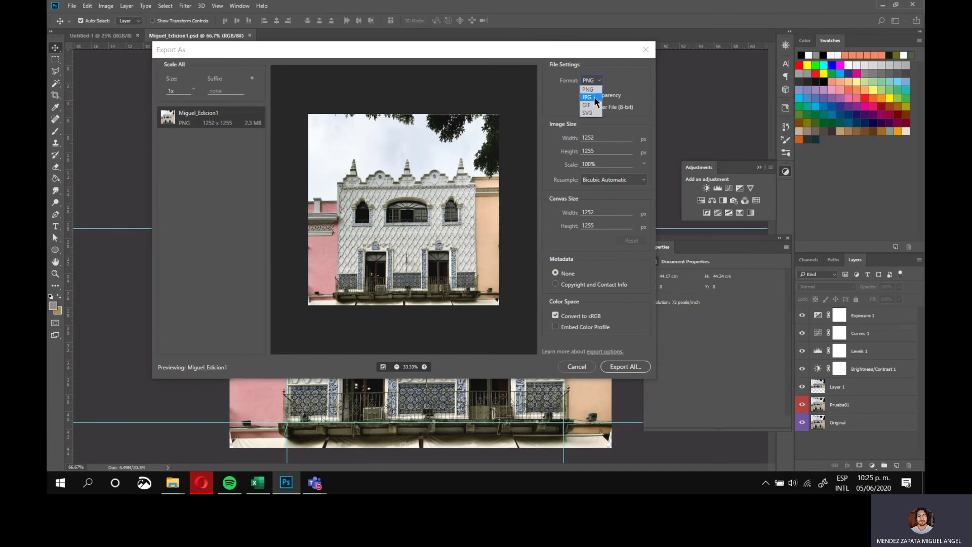
pyautogui.click(586, 122)
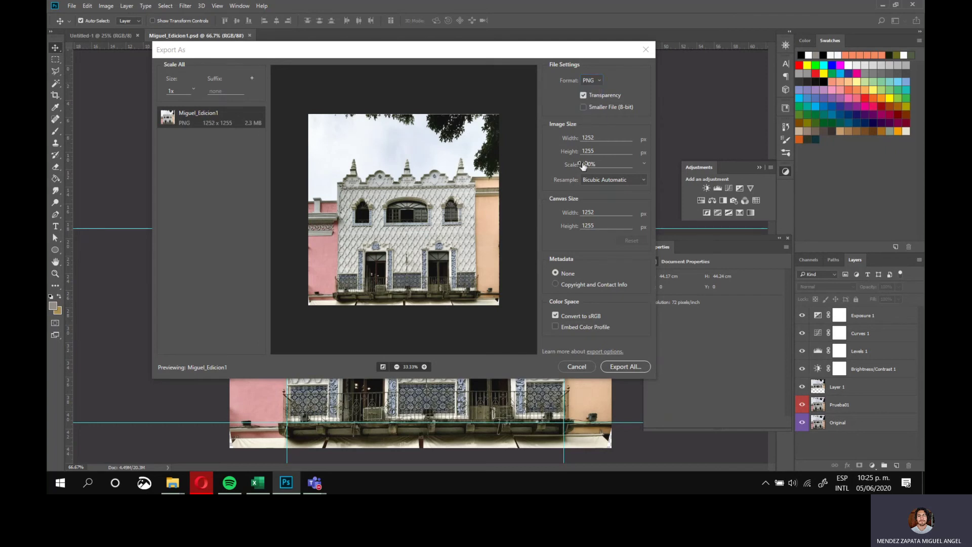
pyautogui.click(591, 80)
pyautogui.click(591, 97)
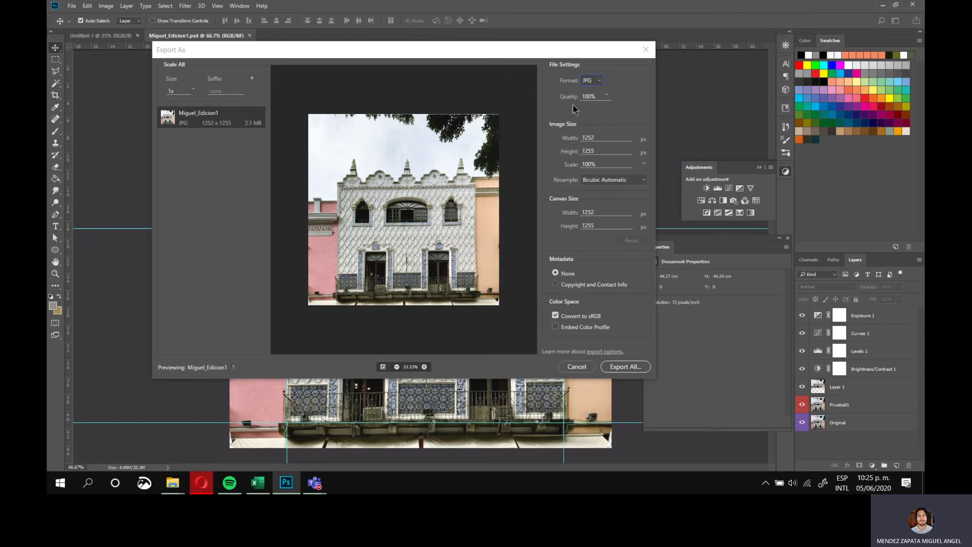
# Review the JPG export's quality, image size, resampling methods and canvas size, keeping Bicubic Automatic resampling
pyautogui.click(606, 96)
pyautogui.click(617, 137)
pyautogui.click(602, 150)
pyautogui.click(630, 181)
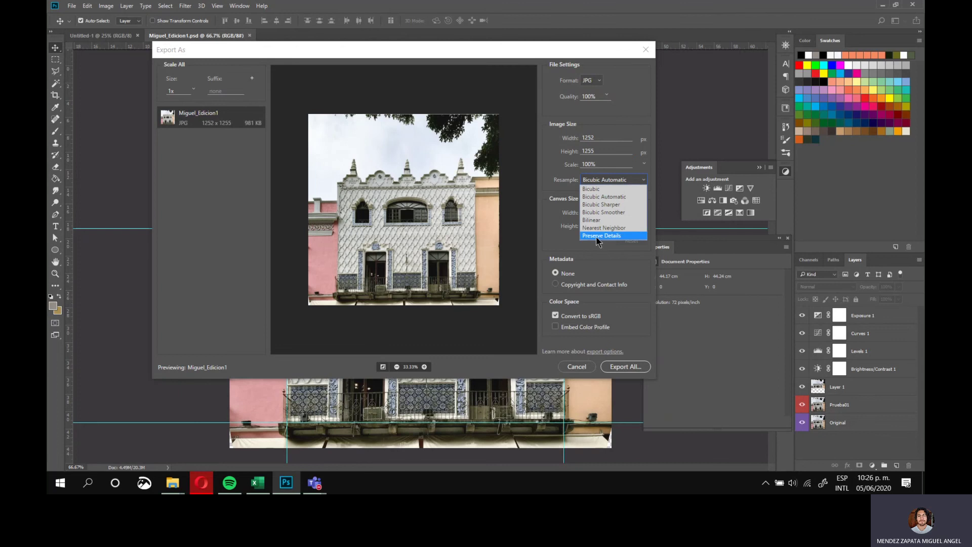
pyautogui.click(605, 196)
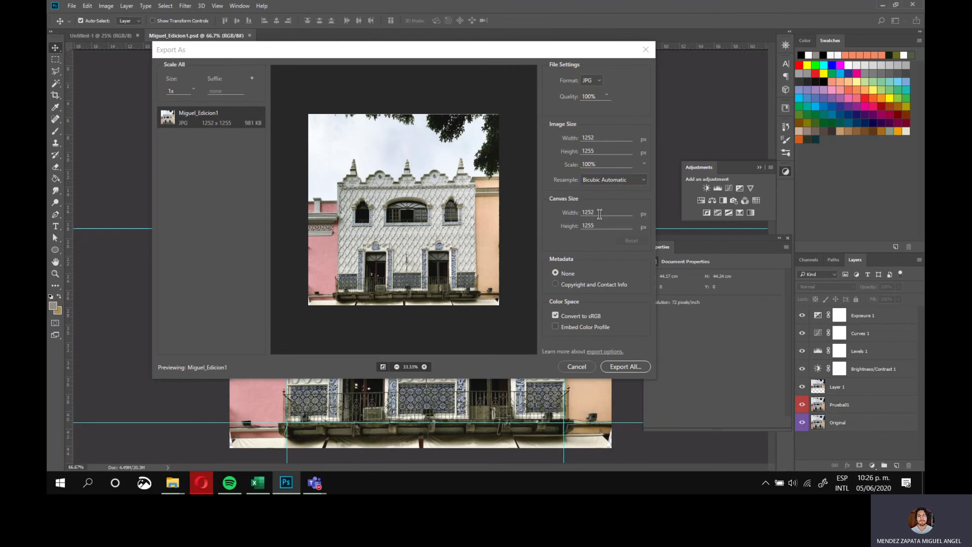
pyautogui.doubleClick(595, 213)
pyautogui.click(566, 329)
# Try several export scale sizes, including 0.3x and 1x, and cancel the export
pyautogui.click(194, 91)
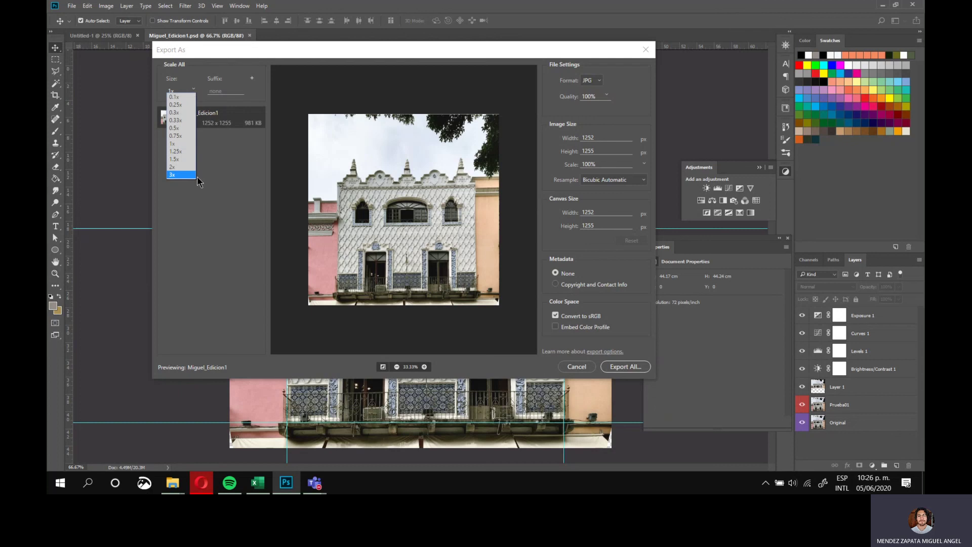
pyautogui.click(178, 112)
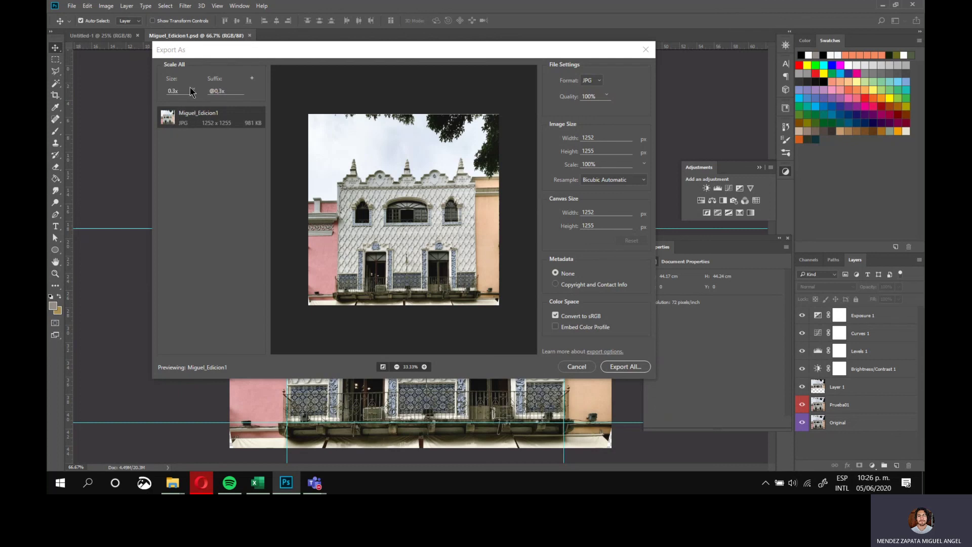
pyautogui.click(182, 92)
pyautogui.click(186, 135)
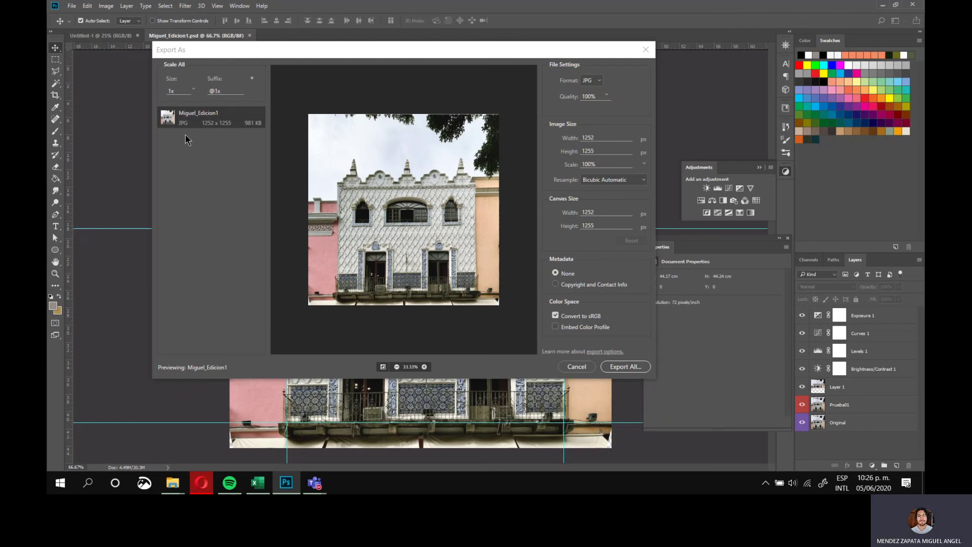
pyautogui.click(182, 91)
pyautogui.click(182, 167)
pyautogui.click(186, 91)
pyautogui.click(185, 126)
pyautogui.click(190, 90)
pyautogui.click(180, 130)
pyautogui.click(593, 80)
pyautogui.click(584, 370)
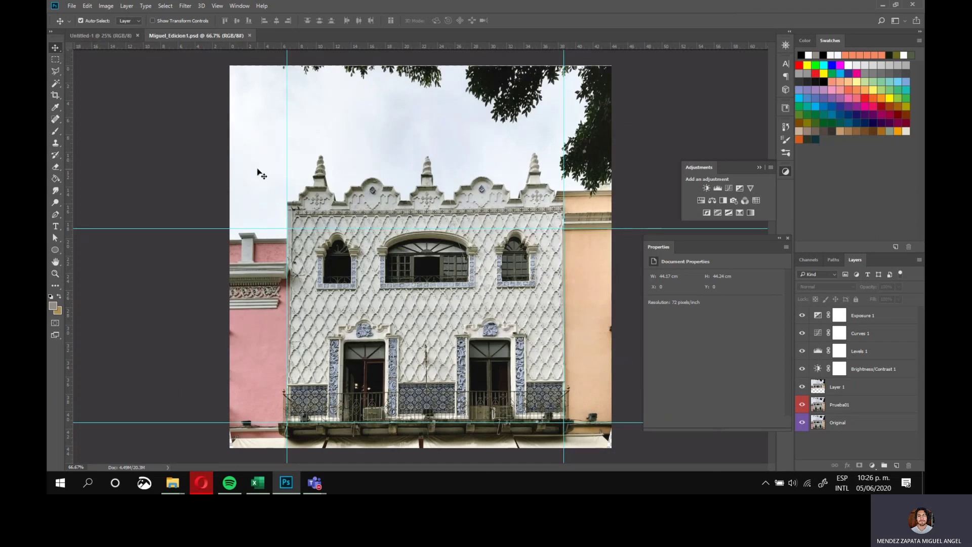
pyautogui.click(70, 6)
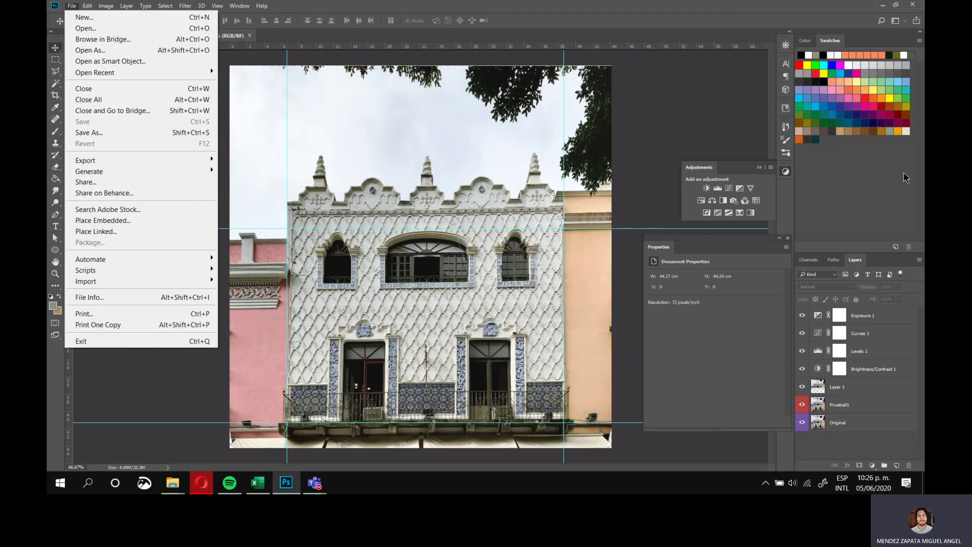
pyautogui.click(735, 115)
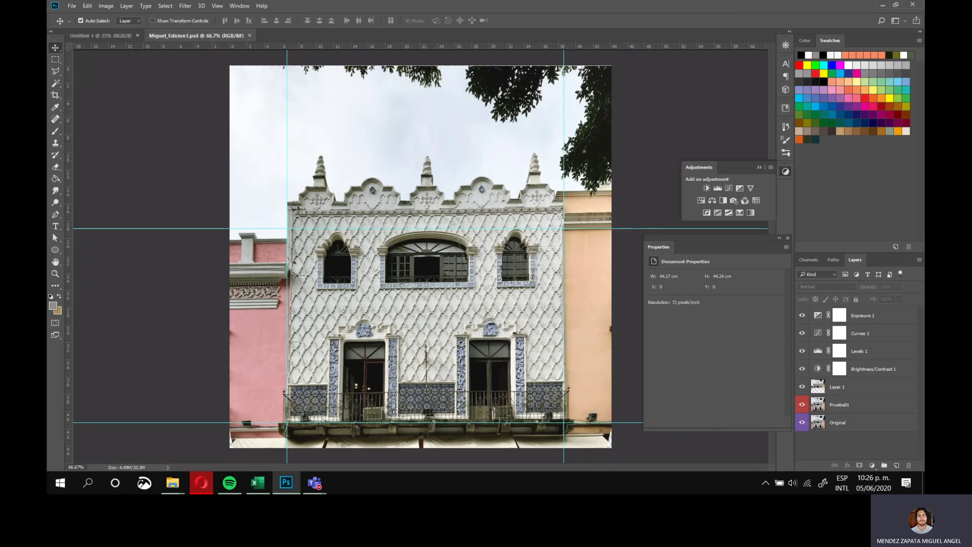